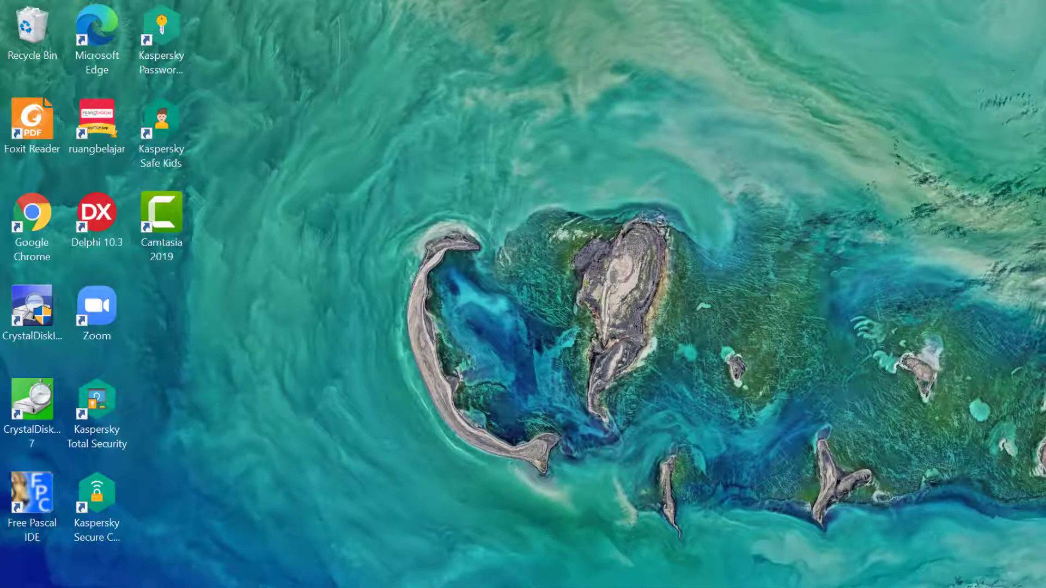
- Bring back the WordPad notes with the blog address, login details and wp-admin link
left_click(451, 584)
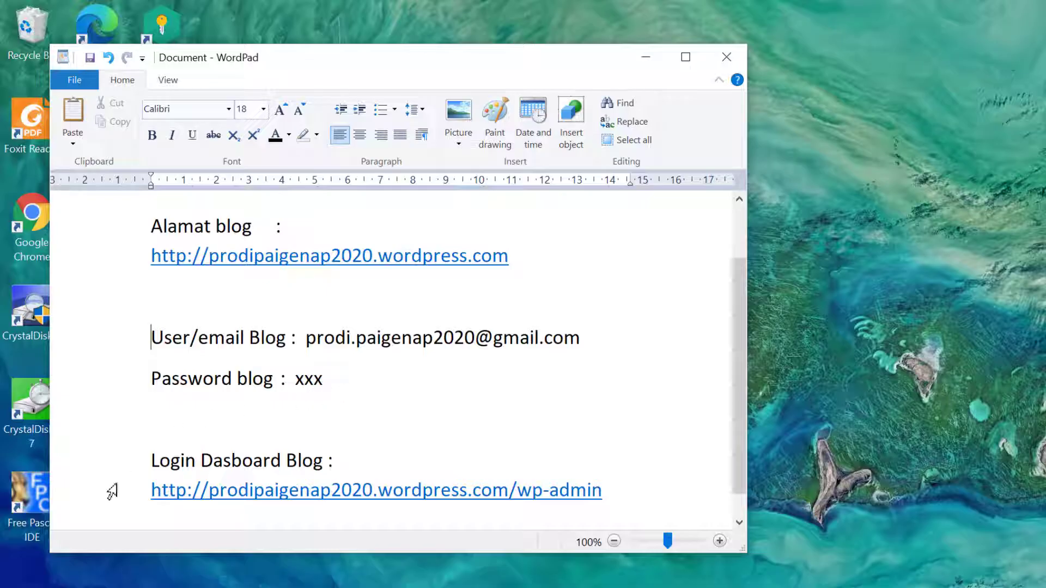
scroll(170, 460, "down", 1)
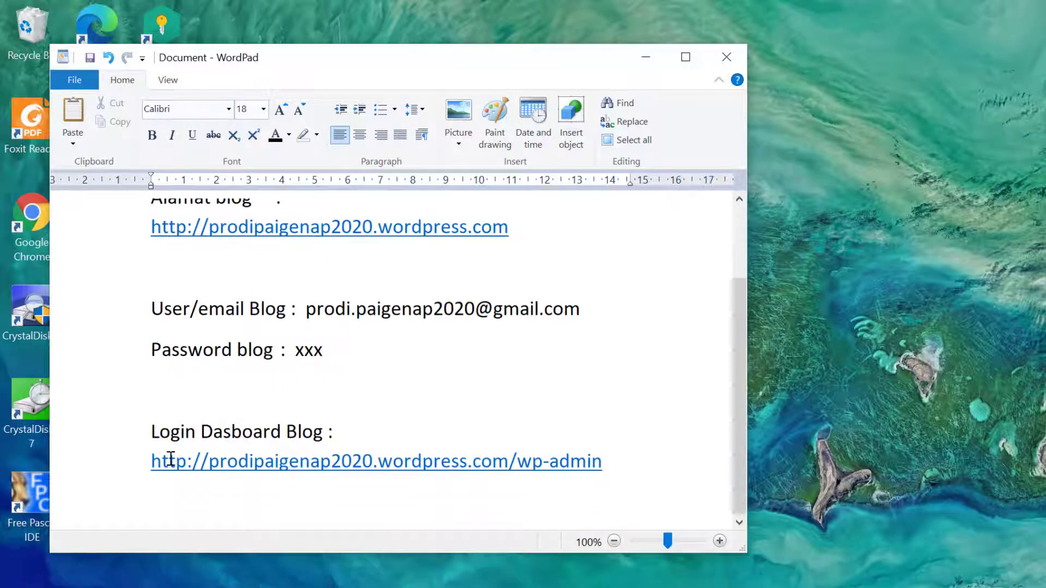
scroll(170, 459, "up", 3)
scroll(166, 463, "down", 3)
left_click_drag(743, 433, 742, 426)
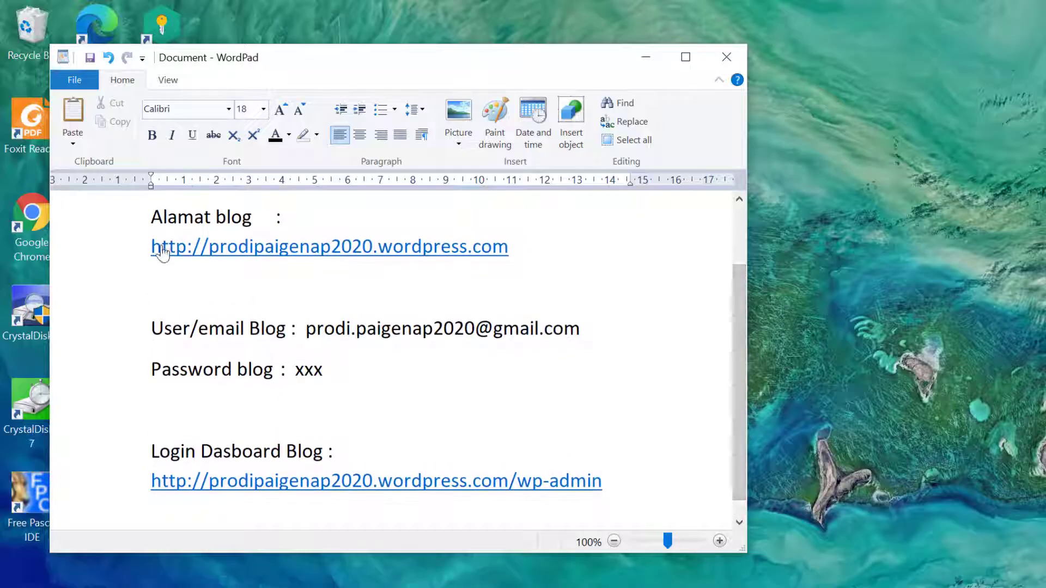
- Copy the wp-admin dashboard login link line from the WordPad notes
left_click(143, 255)
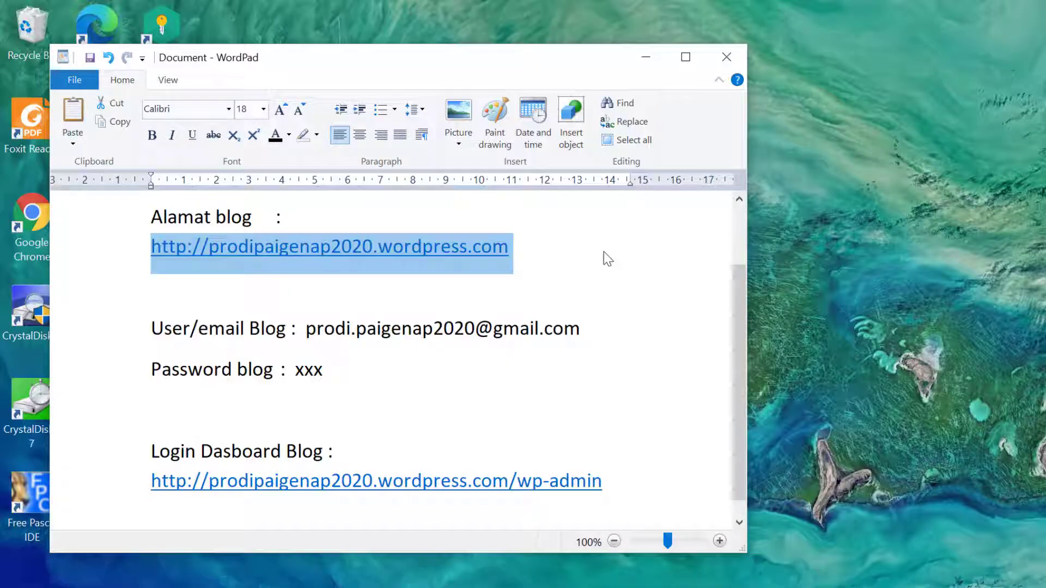
left_click(185, 452)
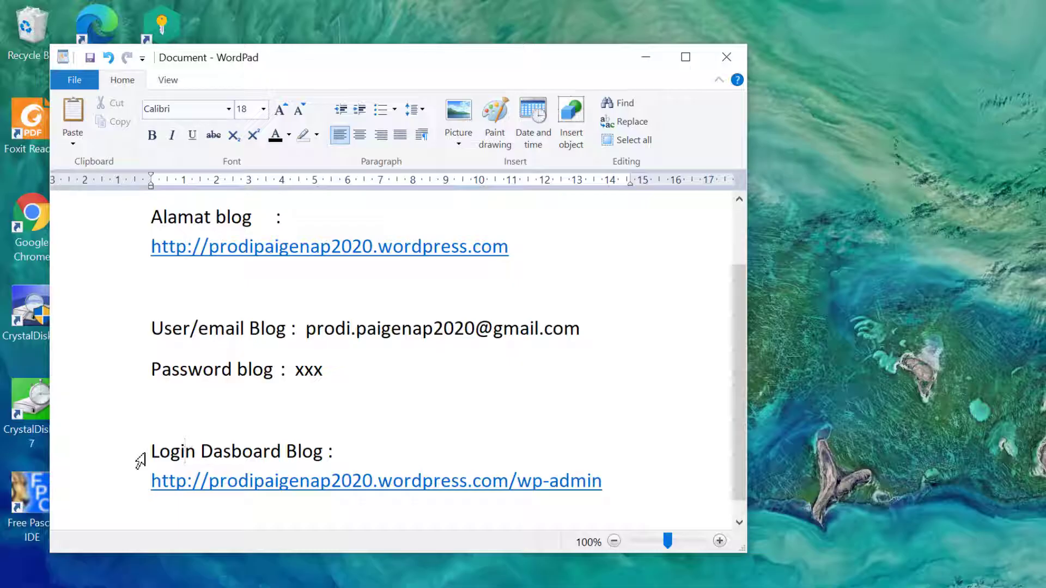
left_click_drag(163, 454, 324, 452)
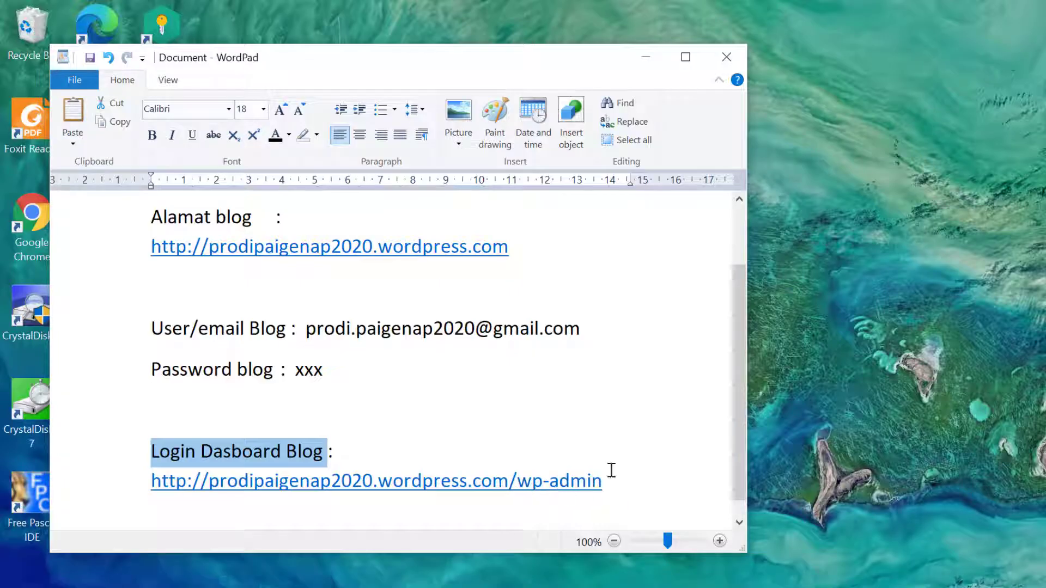
left_click(297, 451)
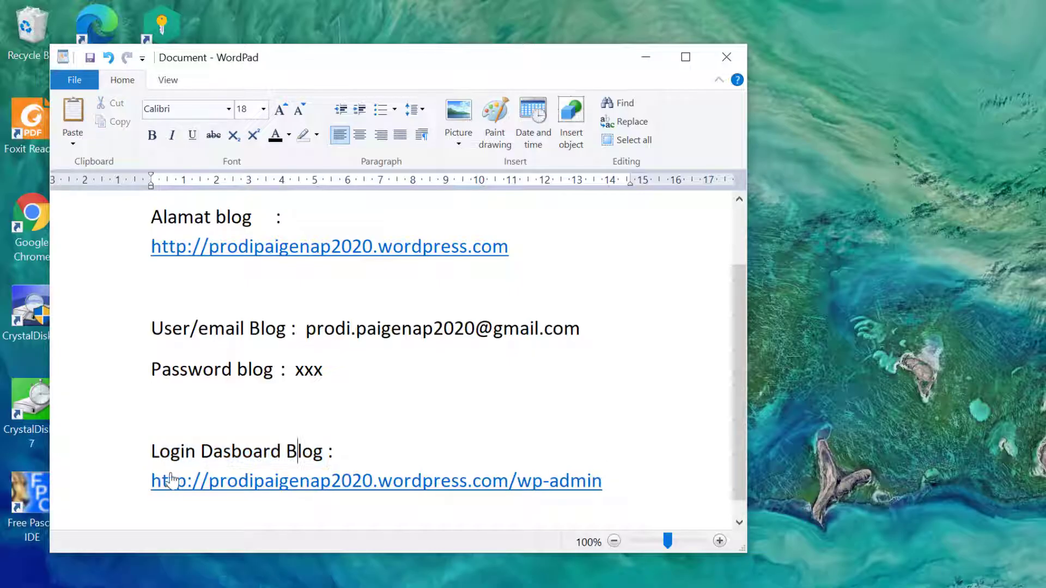
left_click(140, 488)
right_click(338, 484)
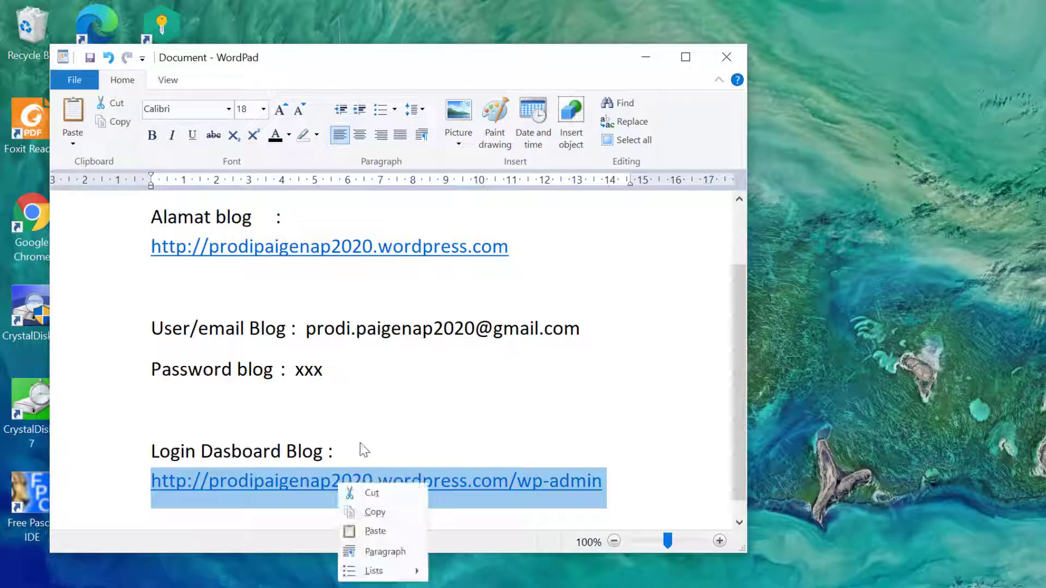
left_click(360, 512)
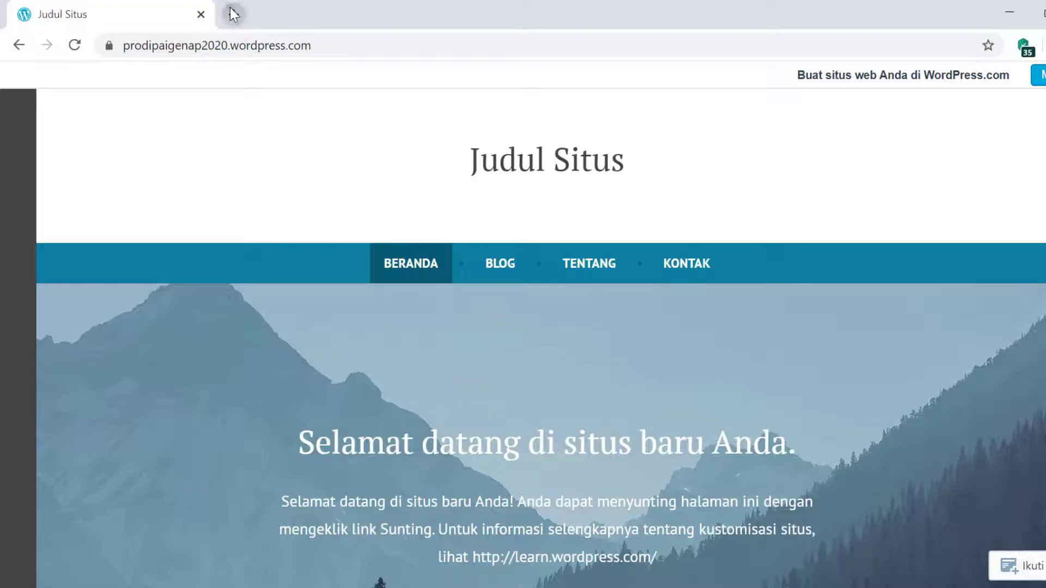
- Paste the copied wp-admin link into a new Chrome tab and load it
left_click(233, 13)
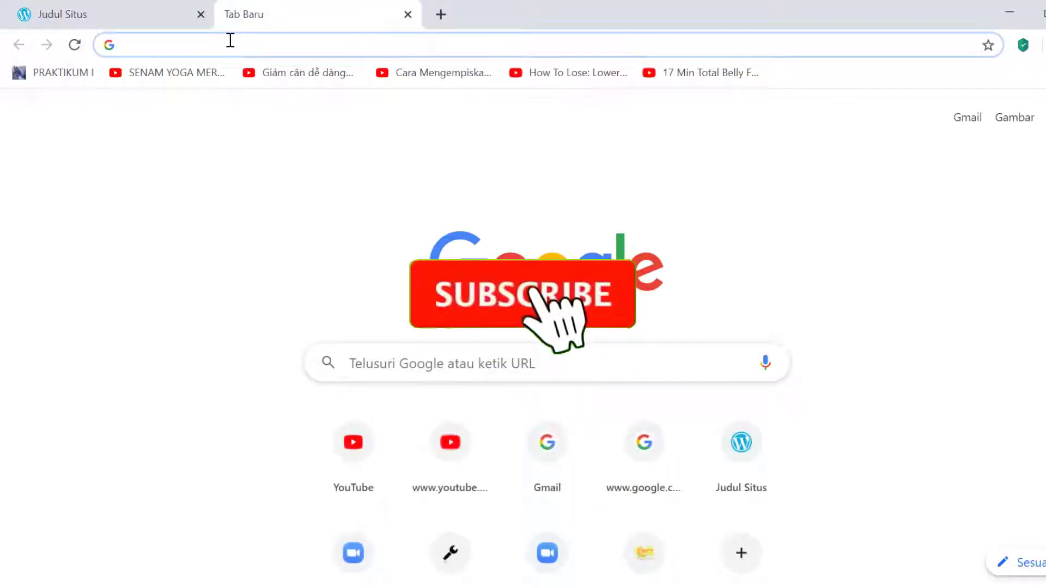
right_click(229, 40)
left_click(297, 157)
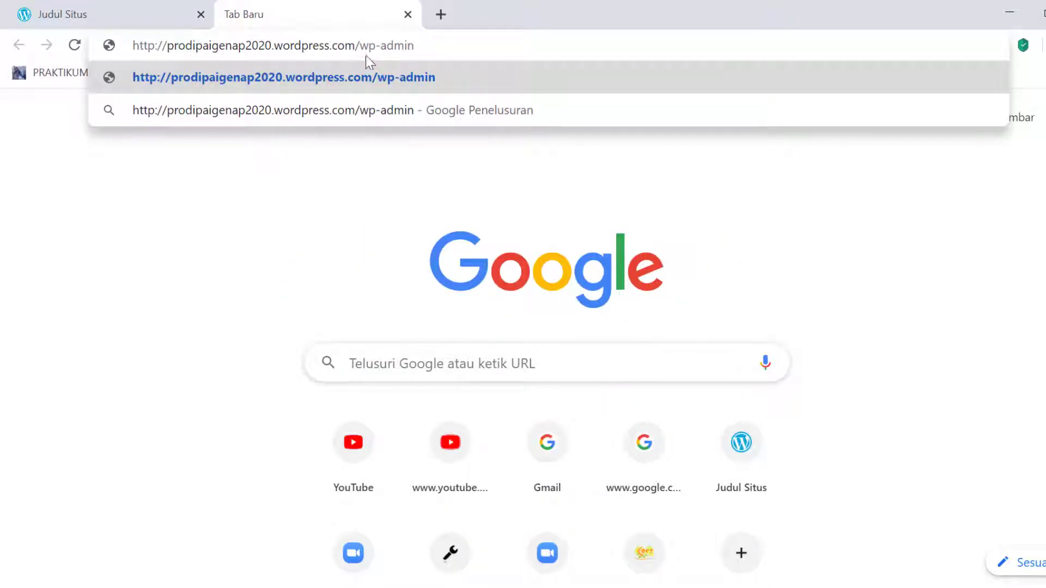
left_click_drag(360, 45, 458, 49)
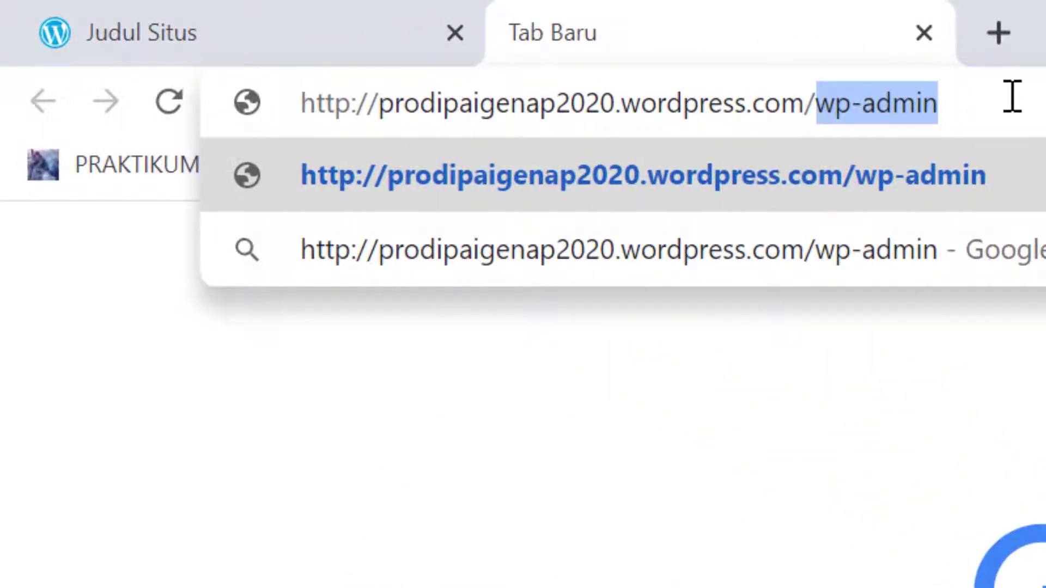
key("Right")
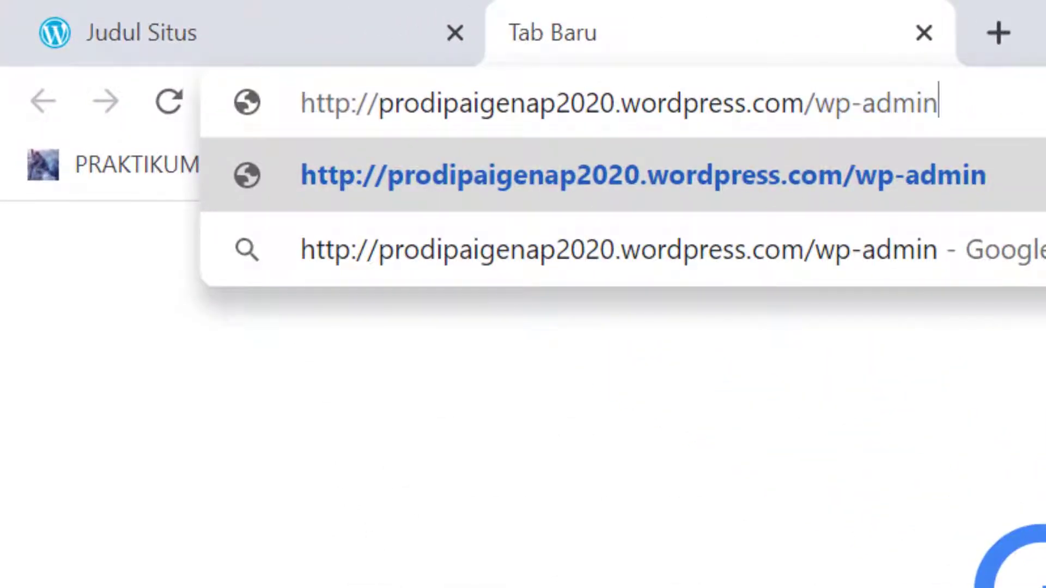
key("Return")
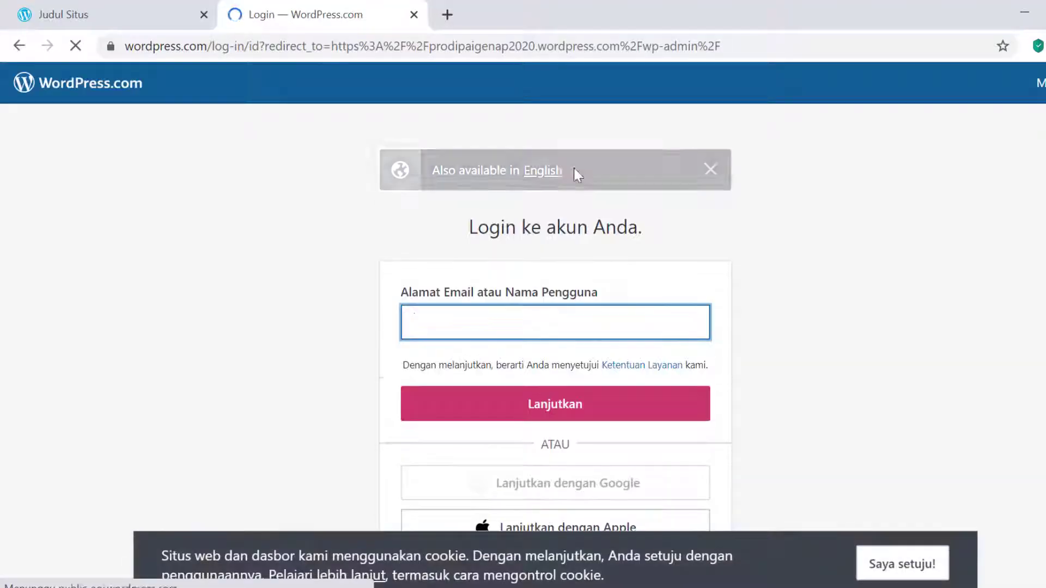
- Accept the cookie notice and sign in with the account e-mail, corrected, and the account password
left_click(913, 568)
left_click(521, 329)
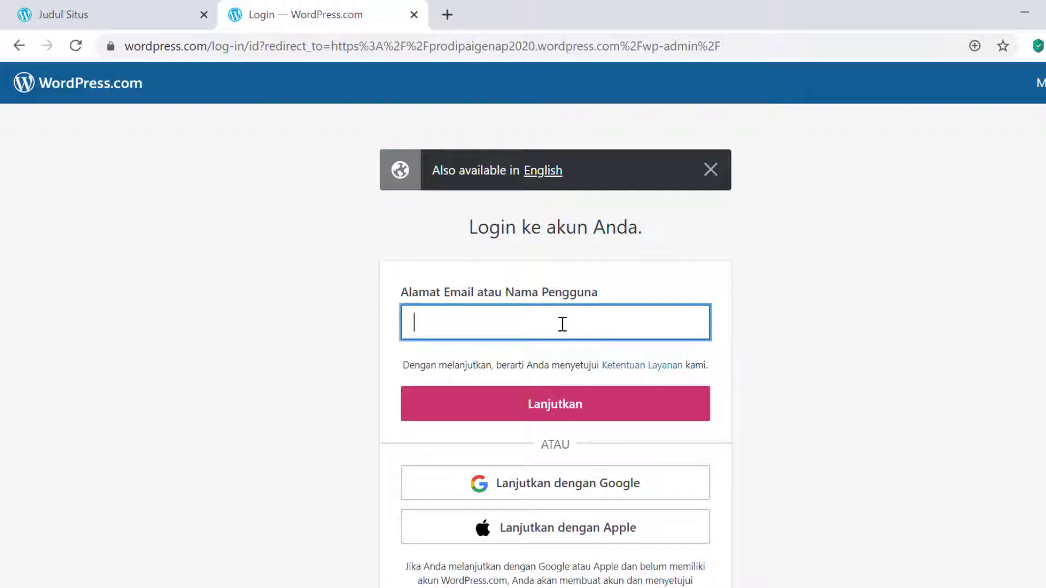
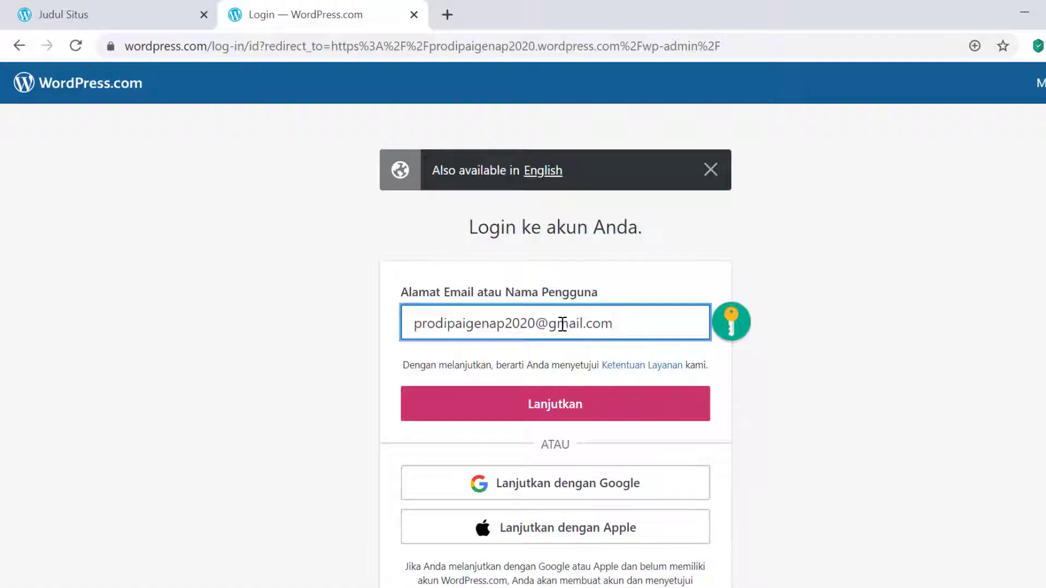
left_click(574, 416)
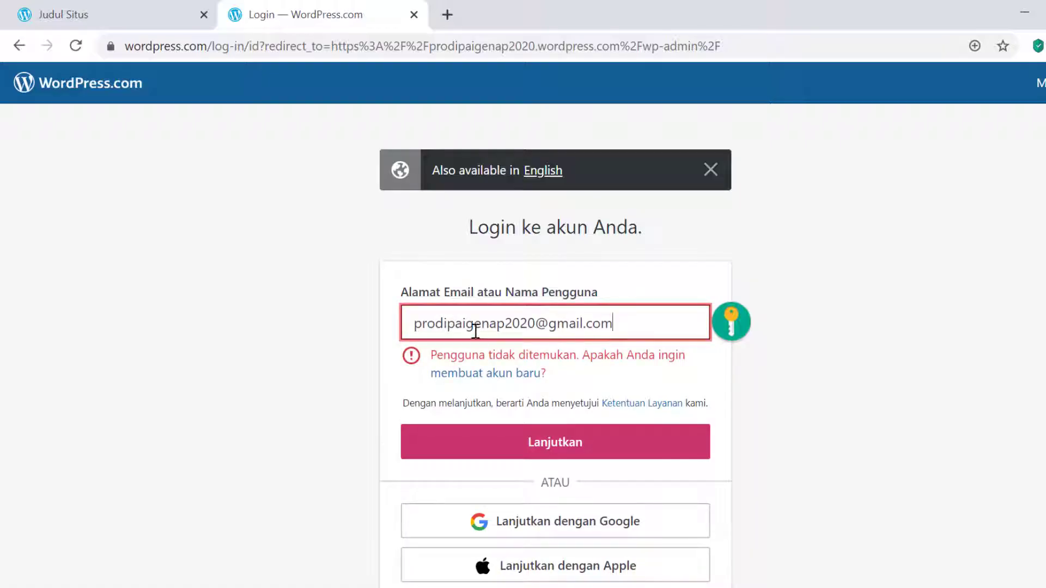
left_click(449, 325)
type(".")
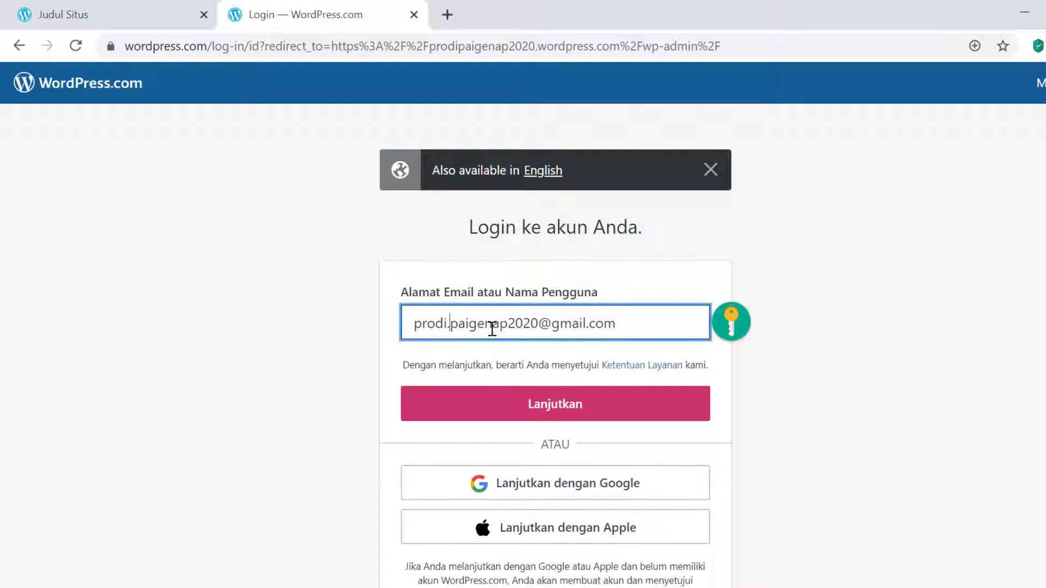
left_click(611, 407)
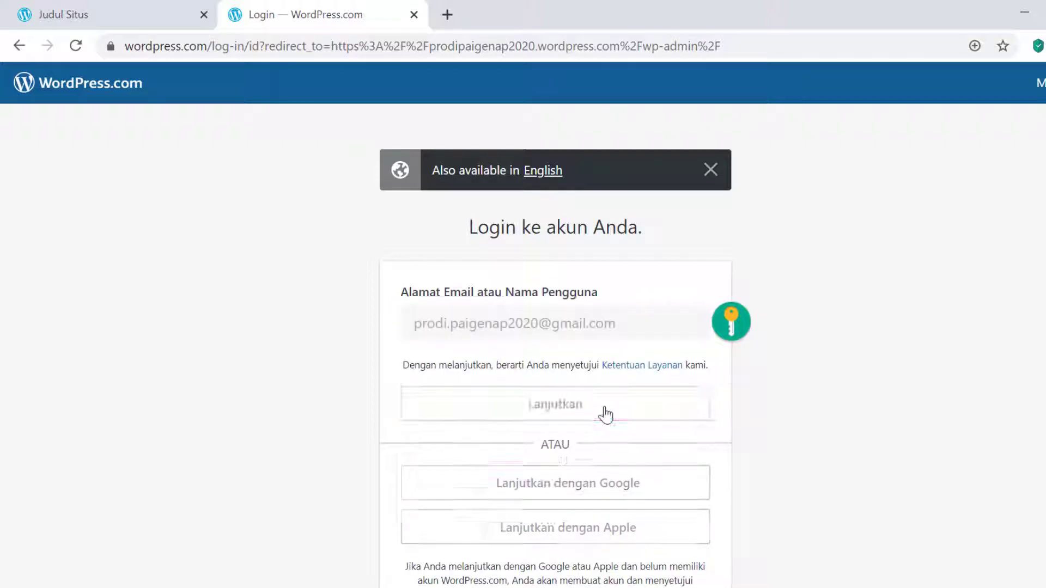
type("•••")
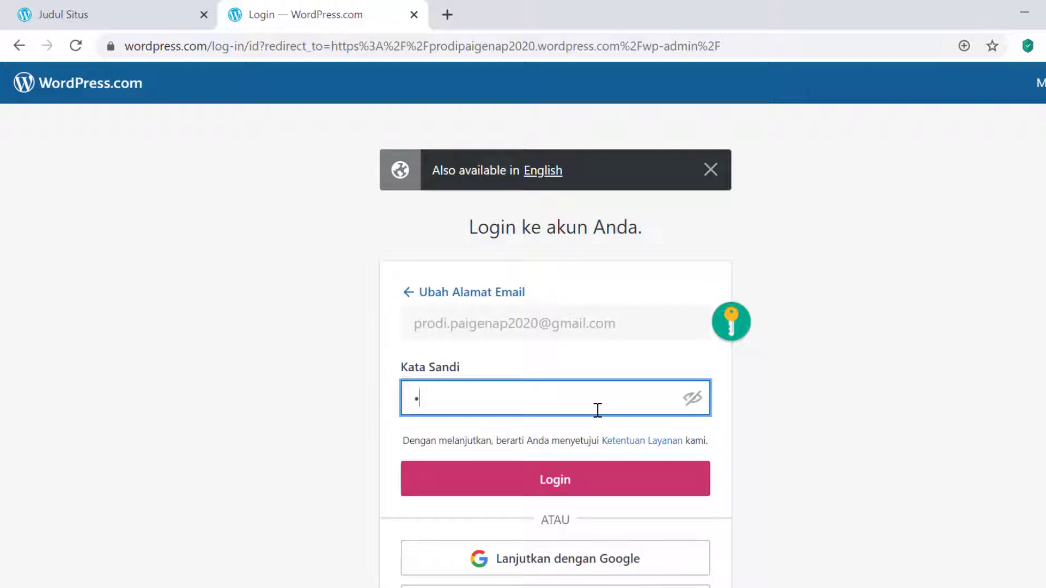
type("••••")
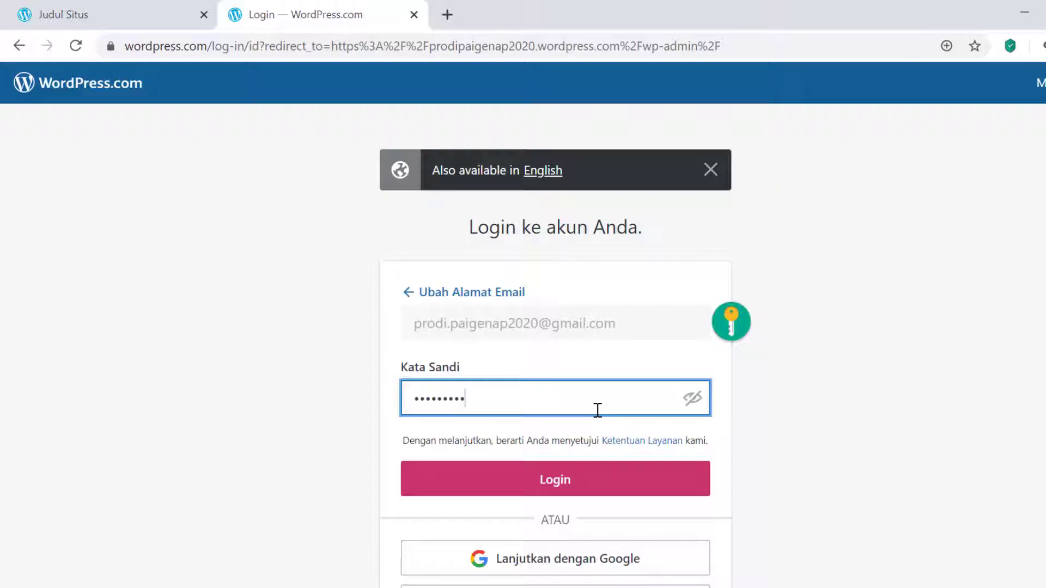
type("•")
key("Return")
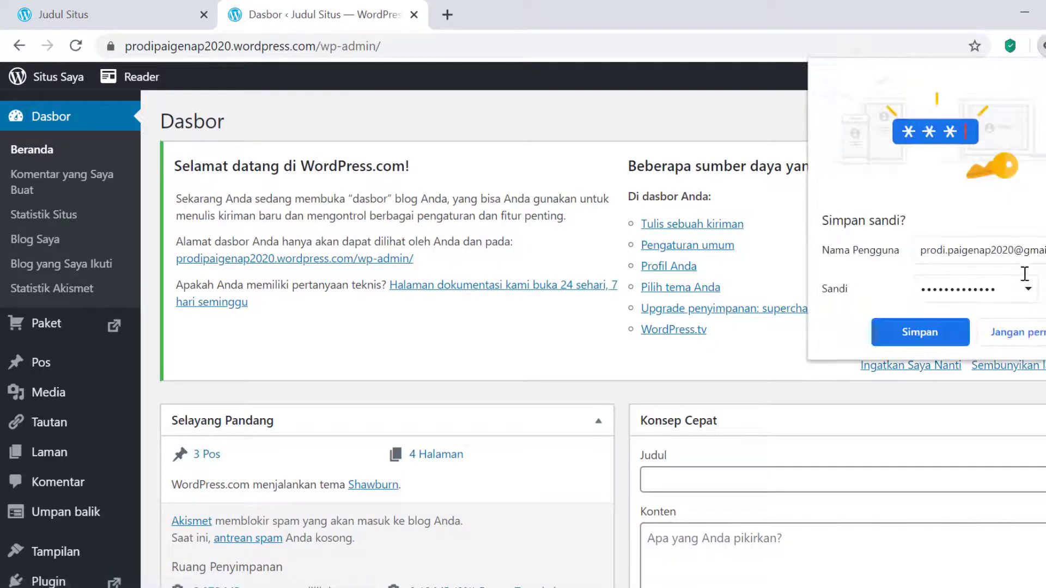
- Decline Chrome's password save and review the dashboard's Selayang Pandang and Aktivitas boxes
left_click(1037, 338)
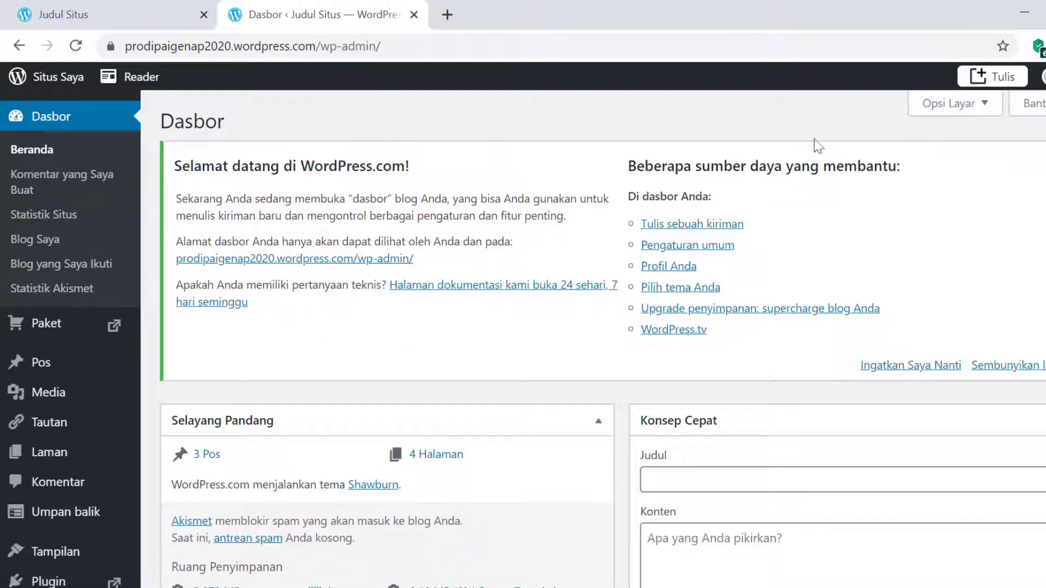
scroll(572, 392, "down", 3)
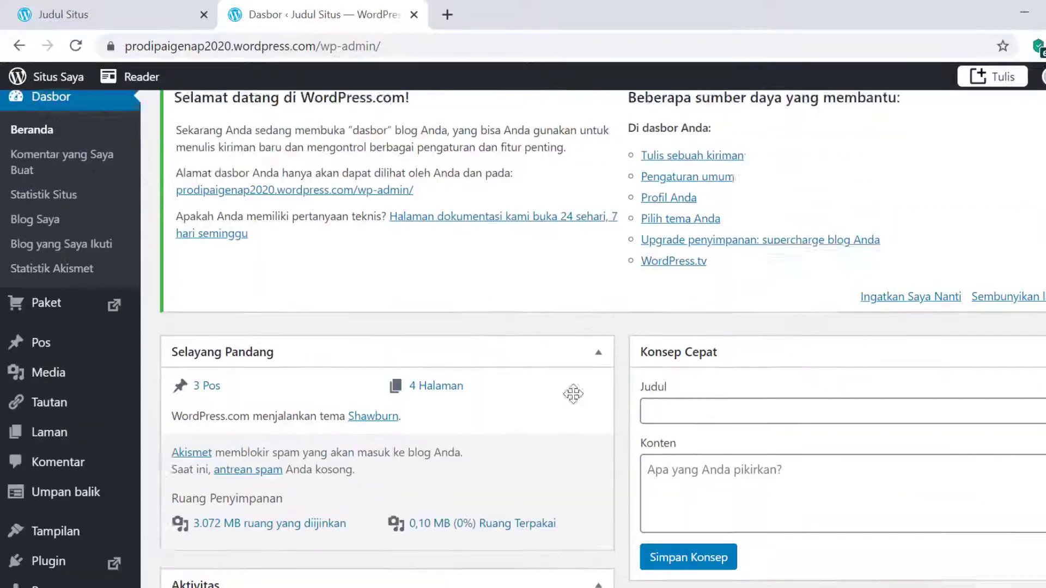
scroll(571, 392, "up", 3)
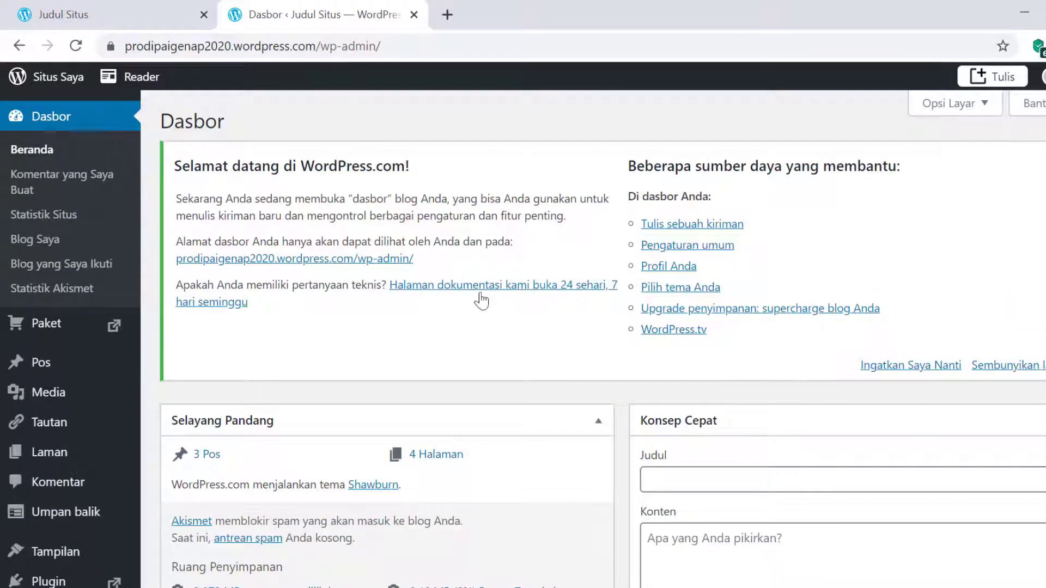
scroll(387, 313, "down", 5)
scroll(388, 311, "down", 4)
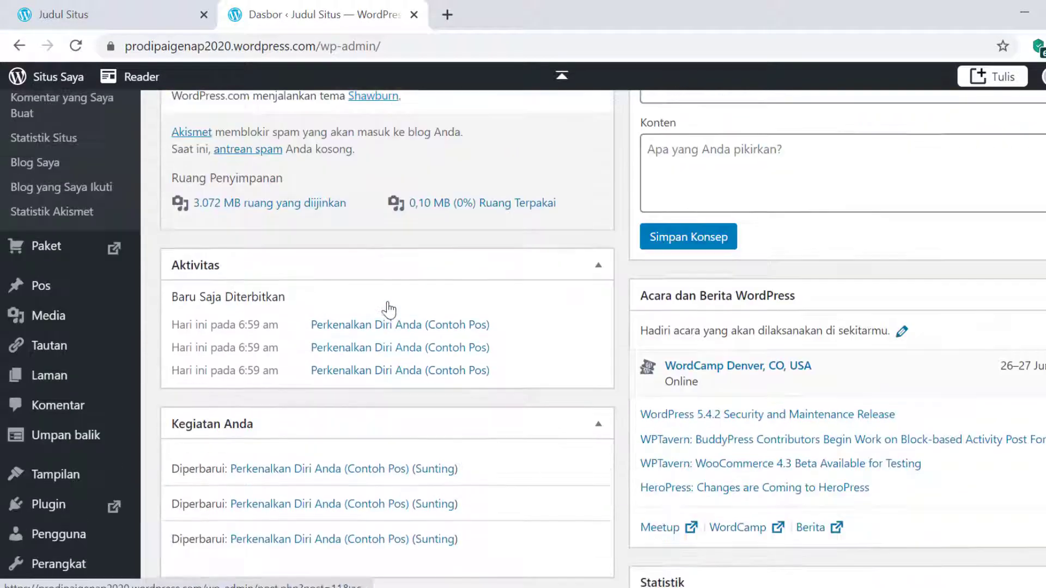
scroll(386, 309, "up", 4)
scroll(119, 371, "down", 2)
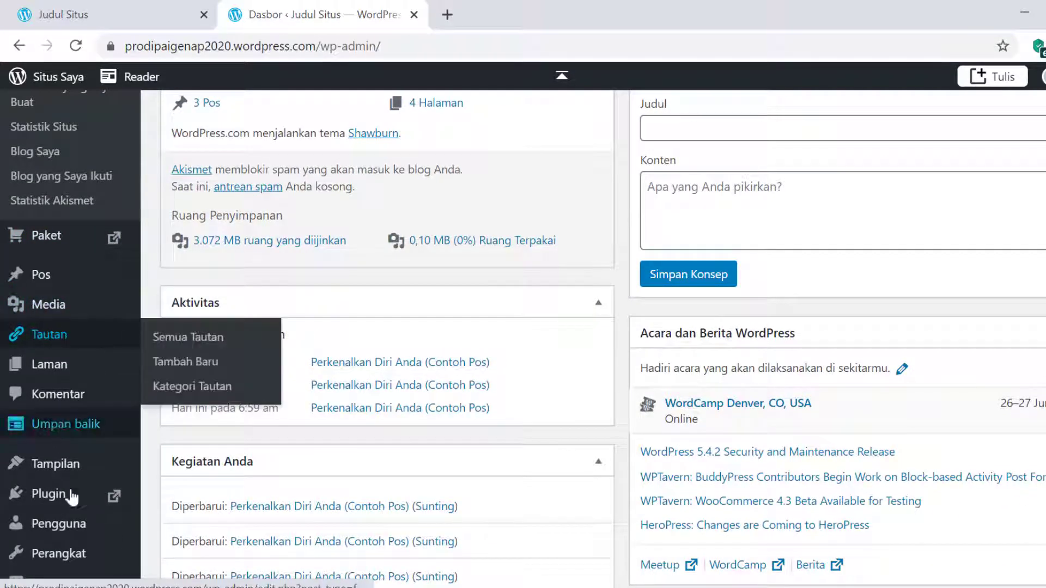
mouse_move(78, 308)
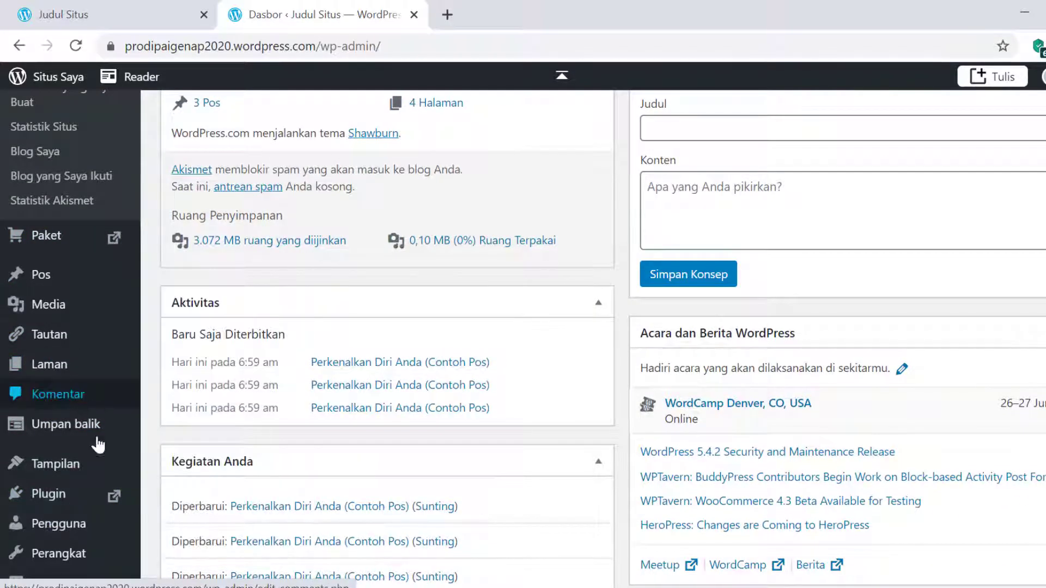
mouse_move(70, 360)
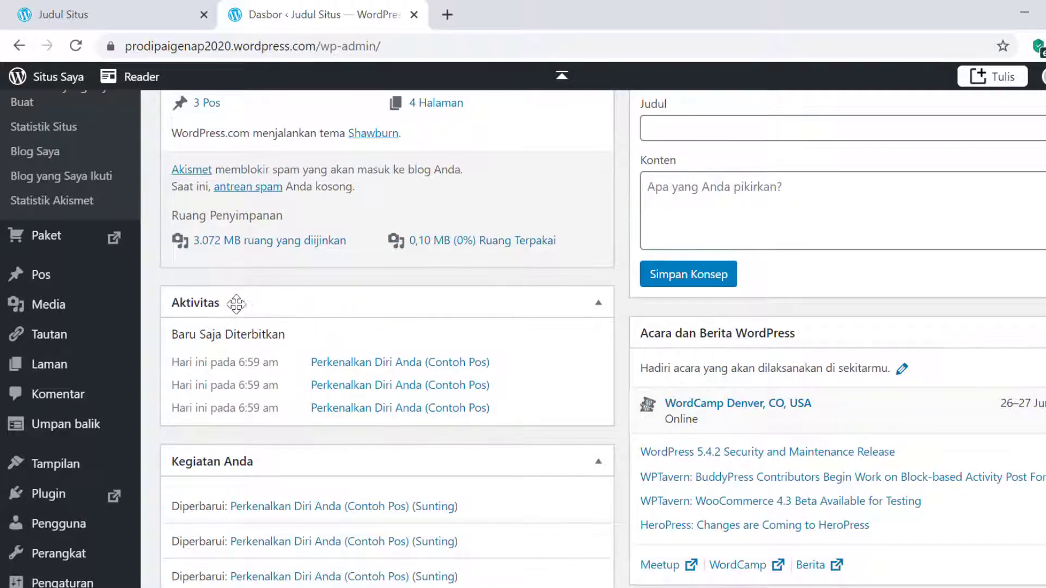
scroll(234, 303, "up", 3)
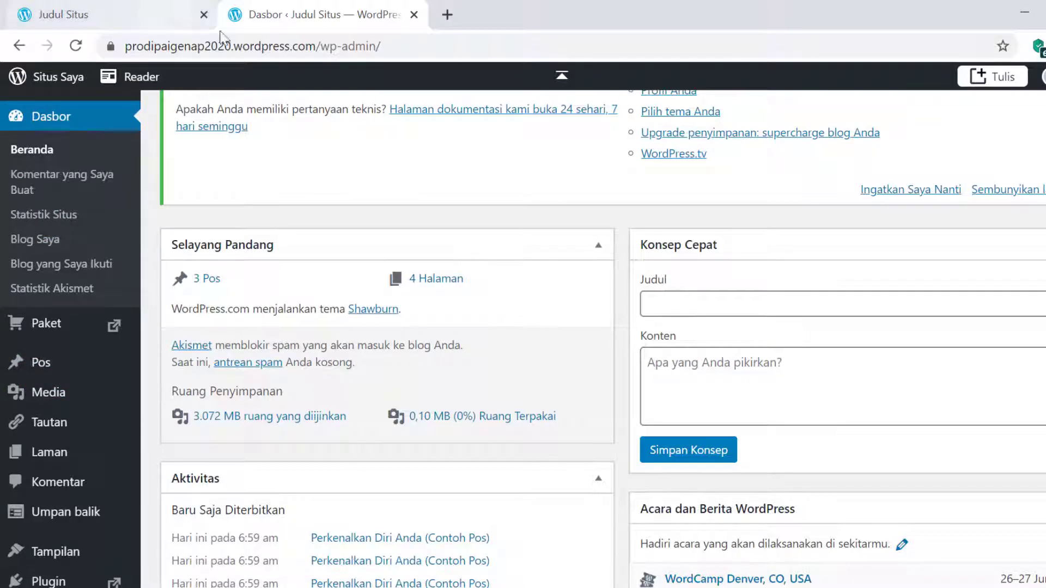
- Look over the 'Judul Situs' front page, then switch to the signed-in browser window
left_click(77, 11)
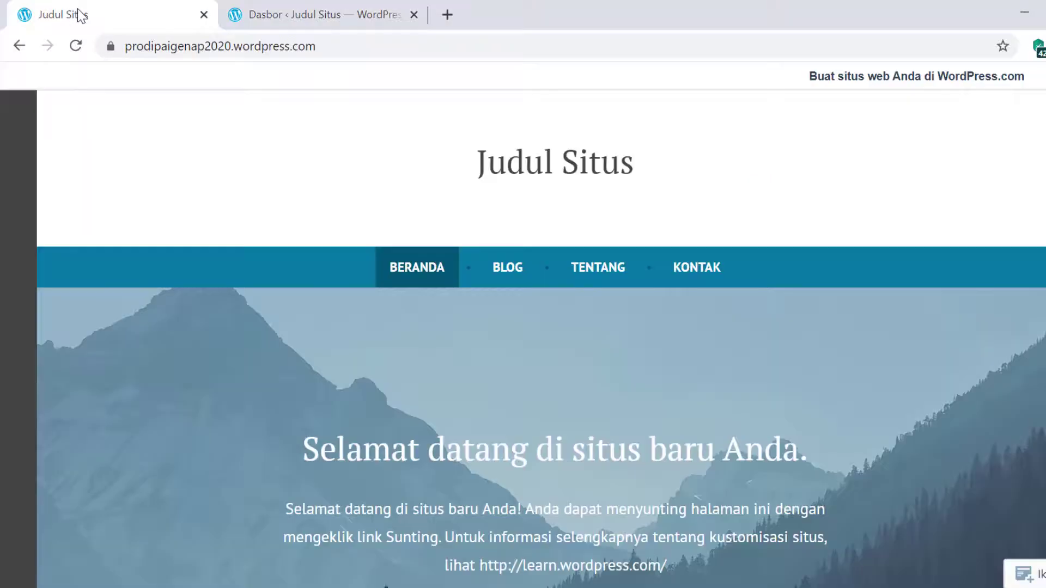
scroll(357, 214, "down", 5)
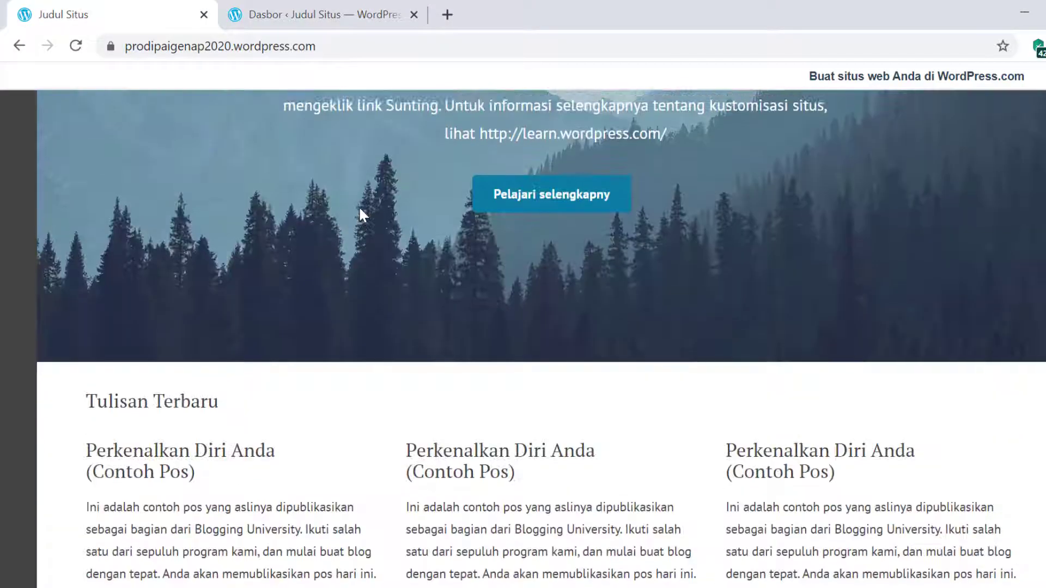
scroll(357, 214, "up", 5)
scroll(360, 214, "down", 5)
scroll(359, 209, "up", 5)
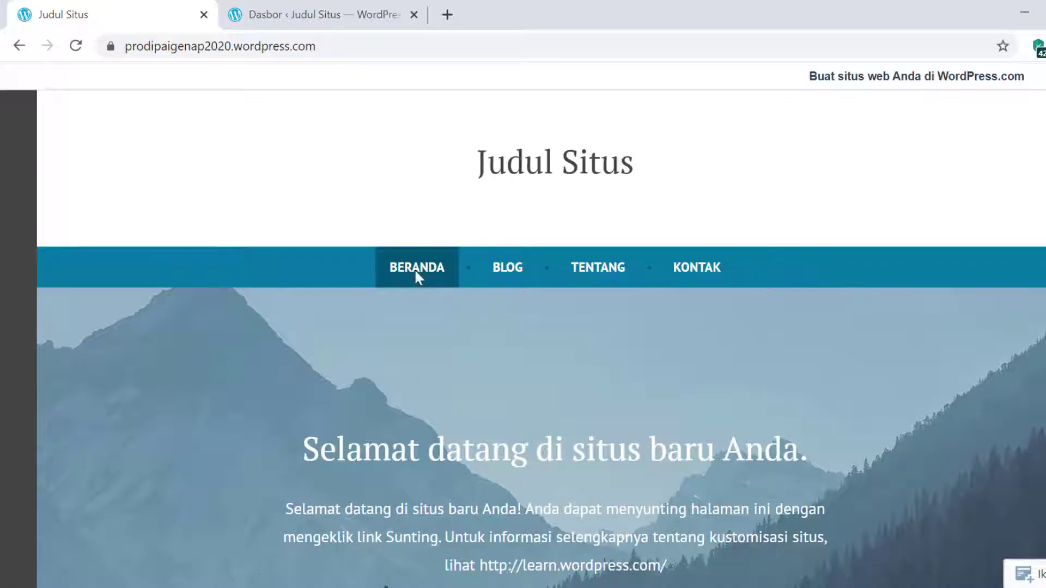
key("alt+Tab")
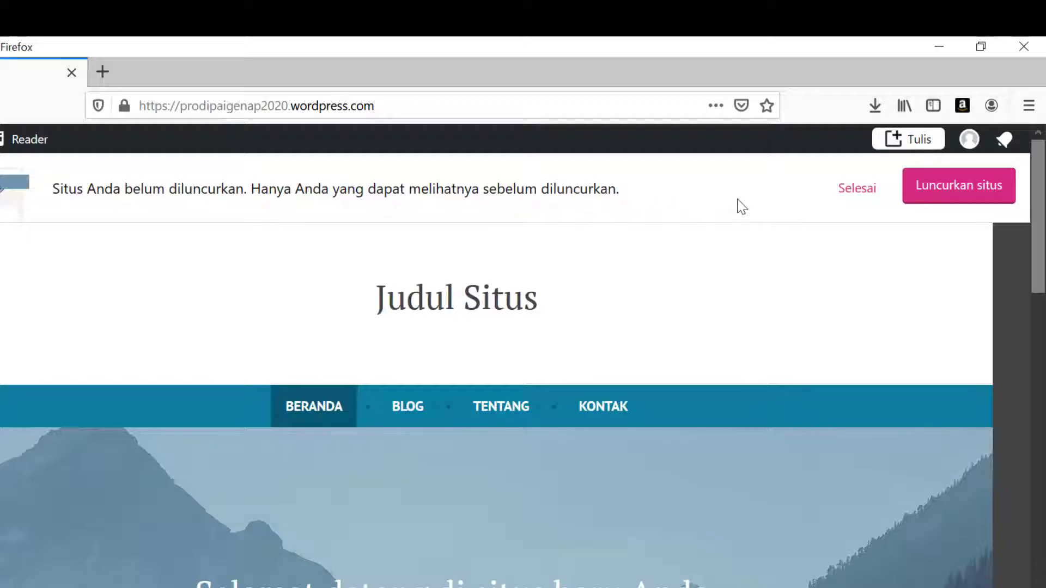
- Start the site launch from the 'Luncurkan situs' notice
left_click(404, 105)
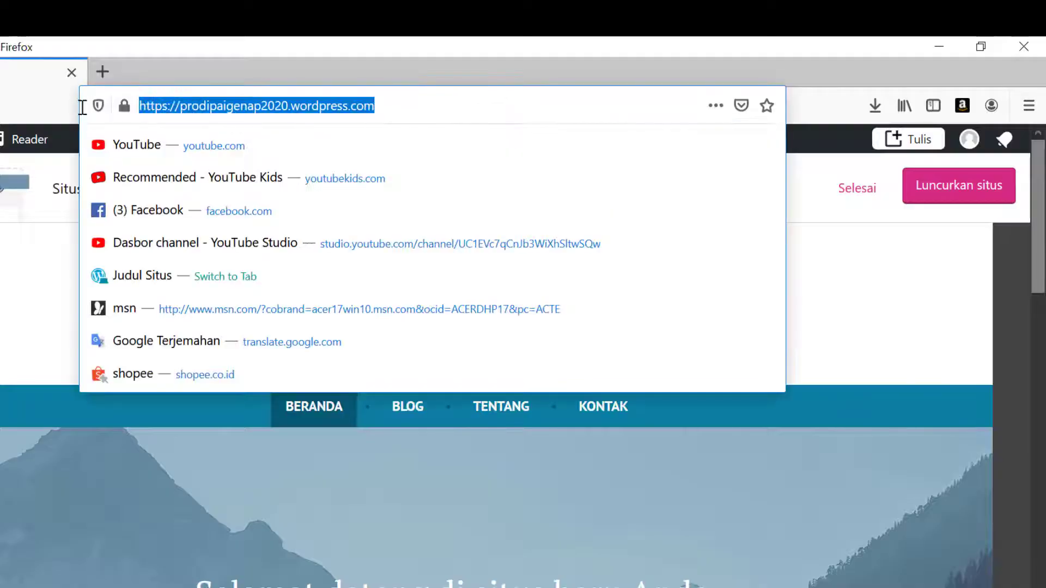
left_click(907, 320)
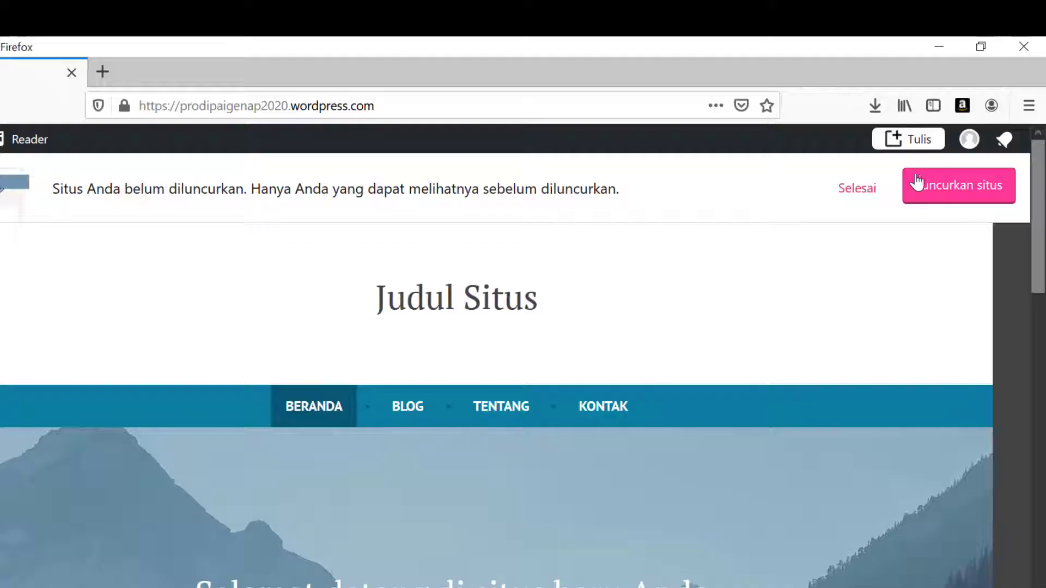
left_click(966, 191)
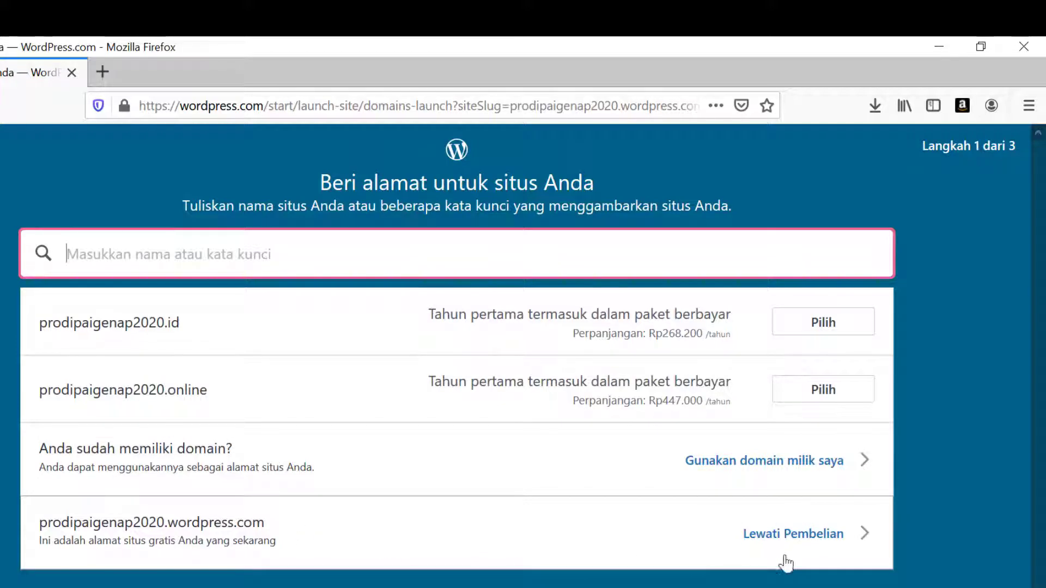
- Skip the domain purchase and launch on the free wordpress.com address
left_click(812, 536)
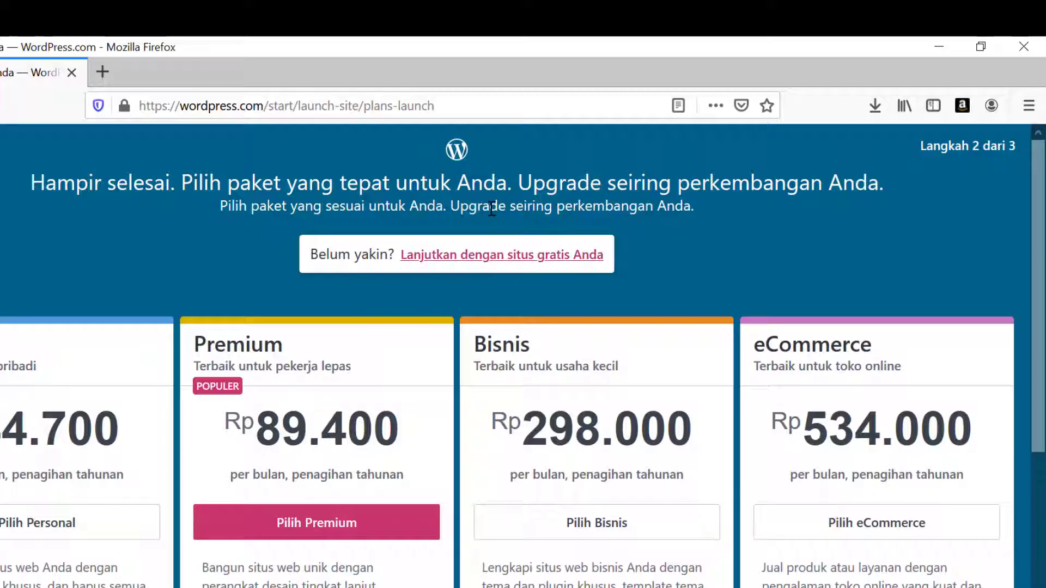
left_click(484, 256)
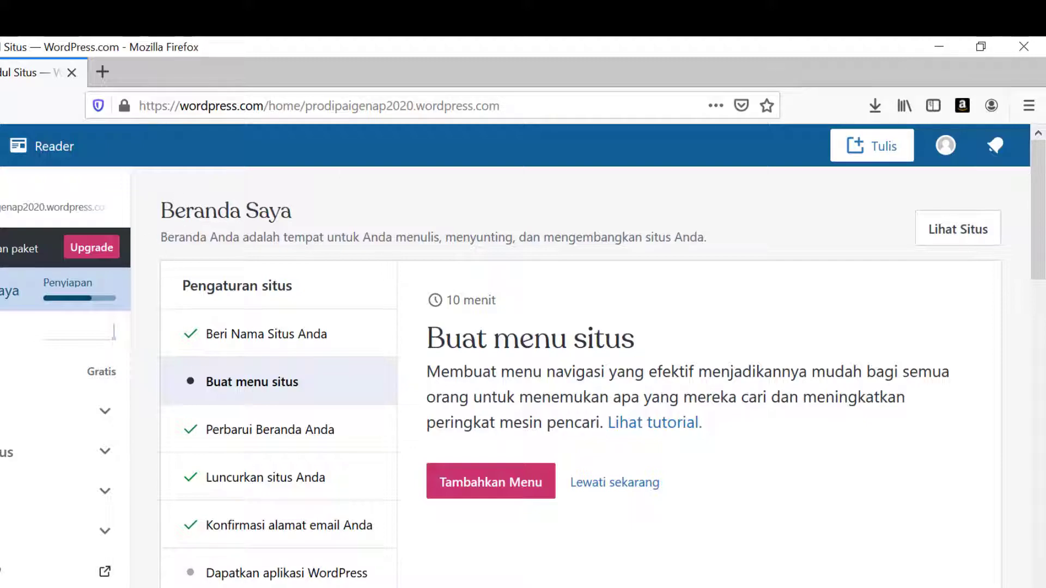
- Reload the launched 'Judul Situs' front page in Chrome and scroll through its sample posts
left_click(218, 574)
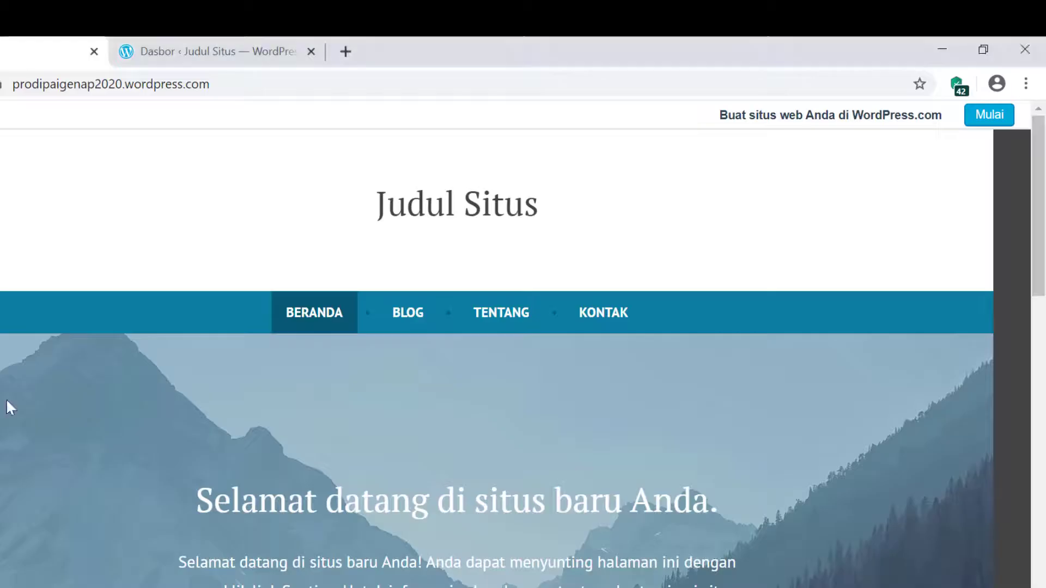
left_click(261, 93)
scroll(333, 251, "down", 3)
scroll(333, 250, "up", 2)
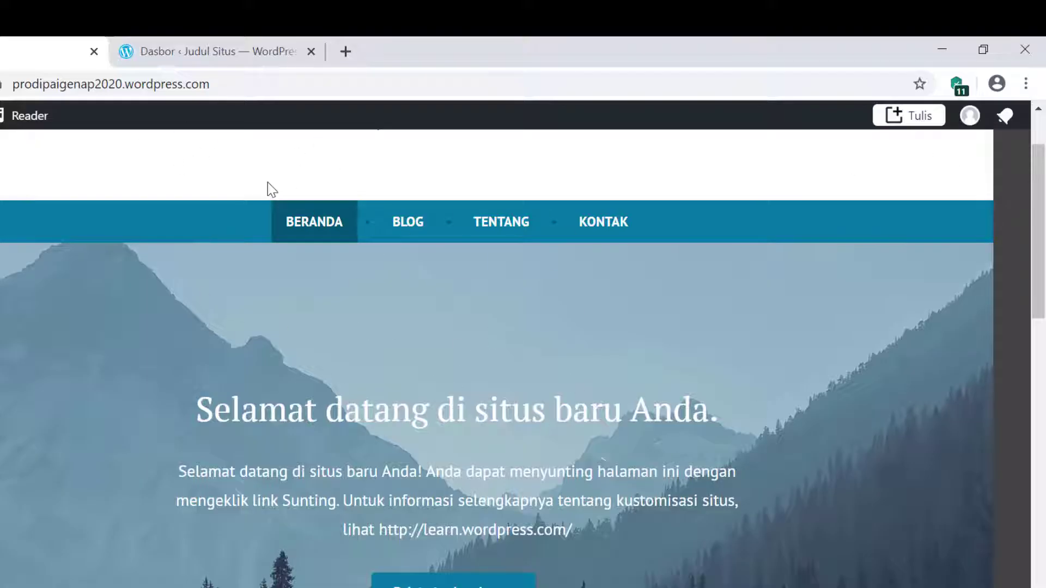
scroll(461, 350, "down", 8)
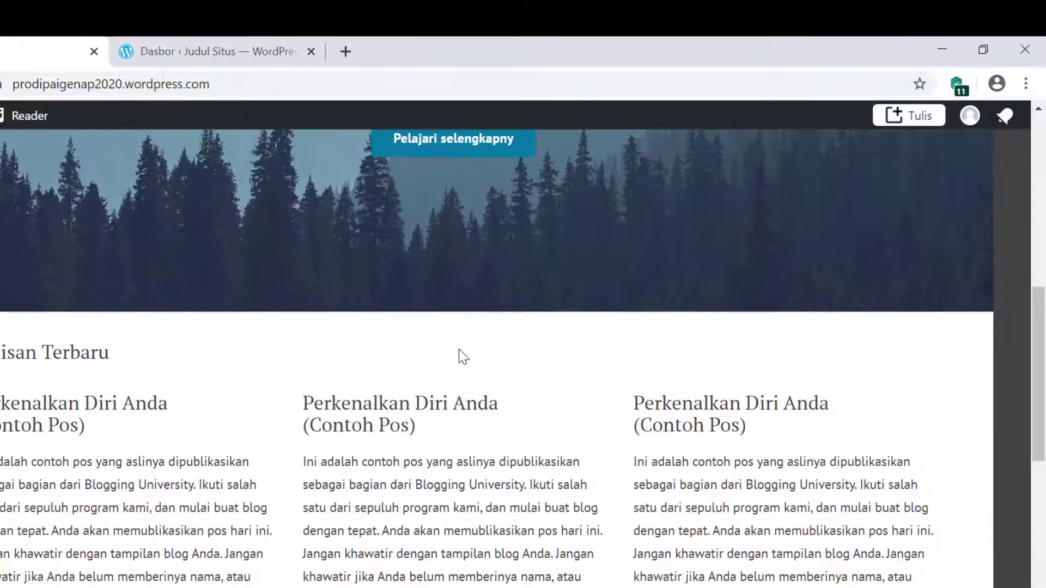
scroll(456, 381, "down", 5)
scroll(452, 378, "up", 20)
left_click(263, 55)
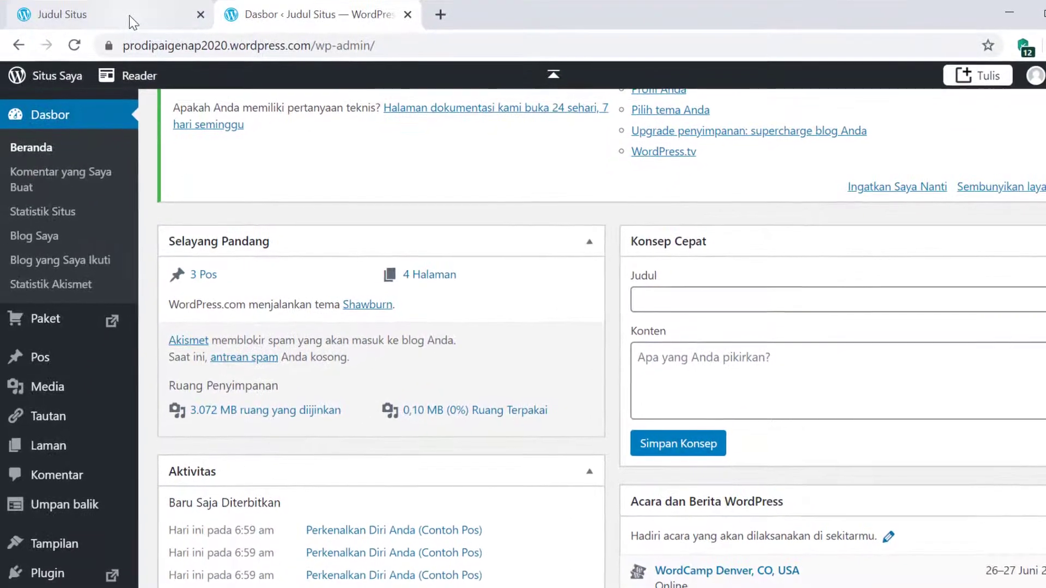
left_click(129, 15)
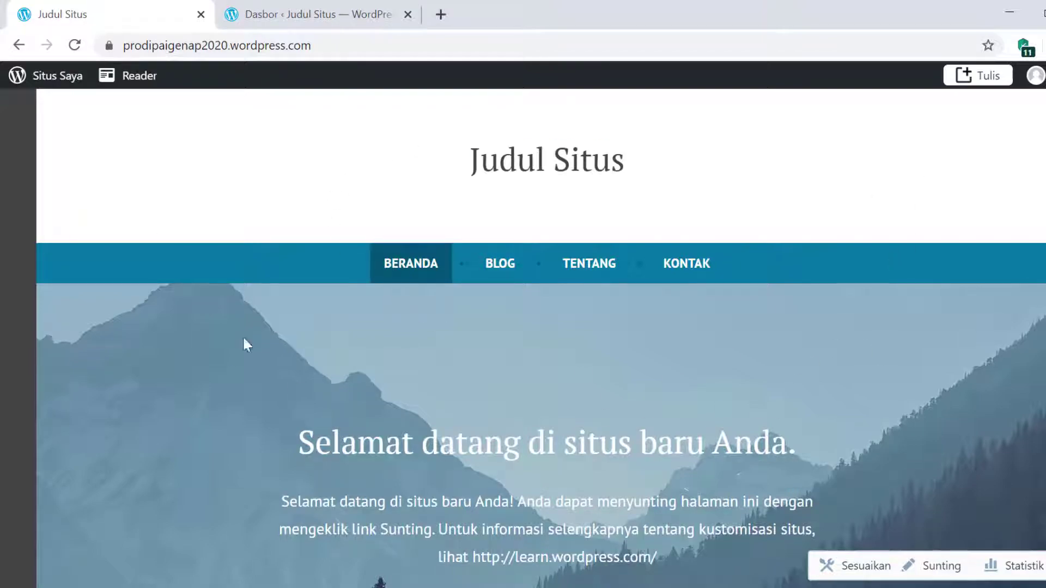
scroll(636, 400, "down", 10)
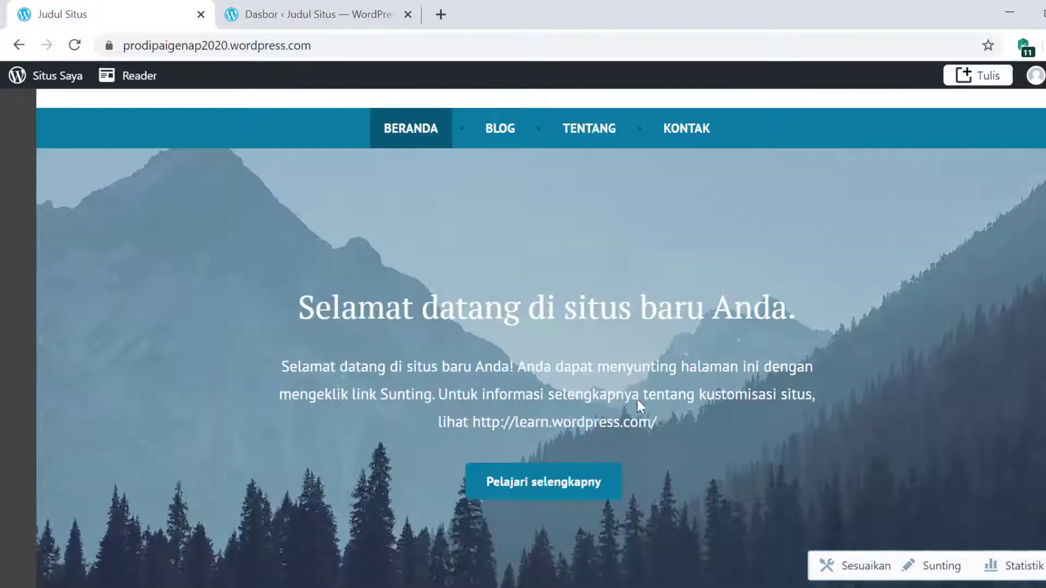
scroll(624, 425, "down", 8)
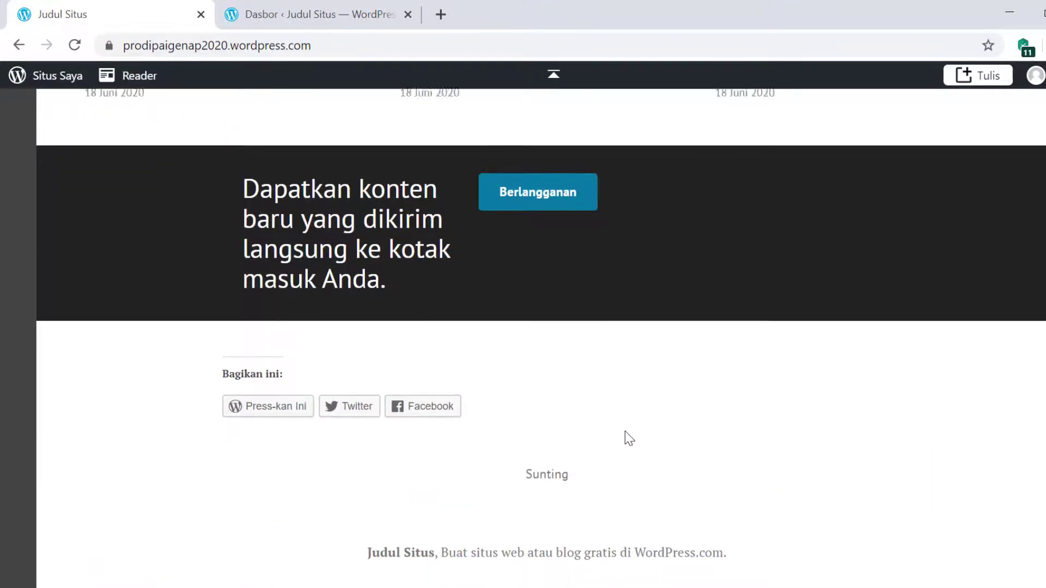
scroll(626, 431, "up", 15)
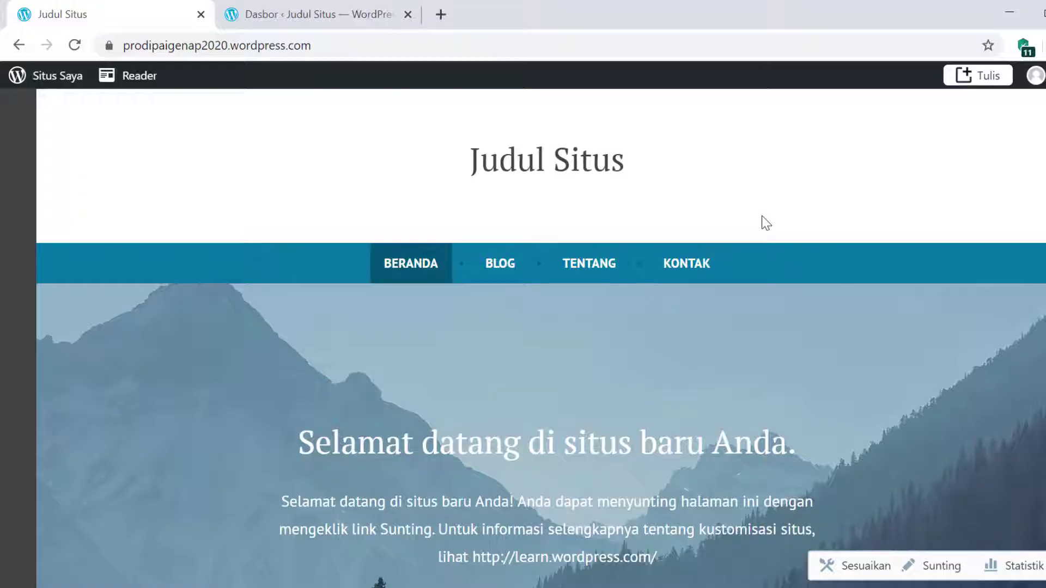
- Recheck the front page, then return to the Dasbor tab and locate Tampilan in the sidebar
left_click(302, 17)
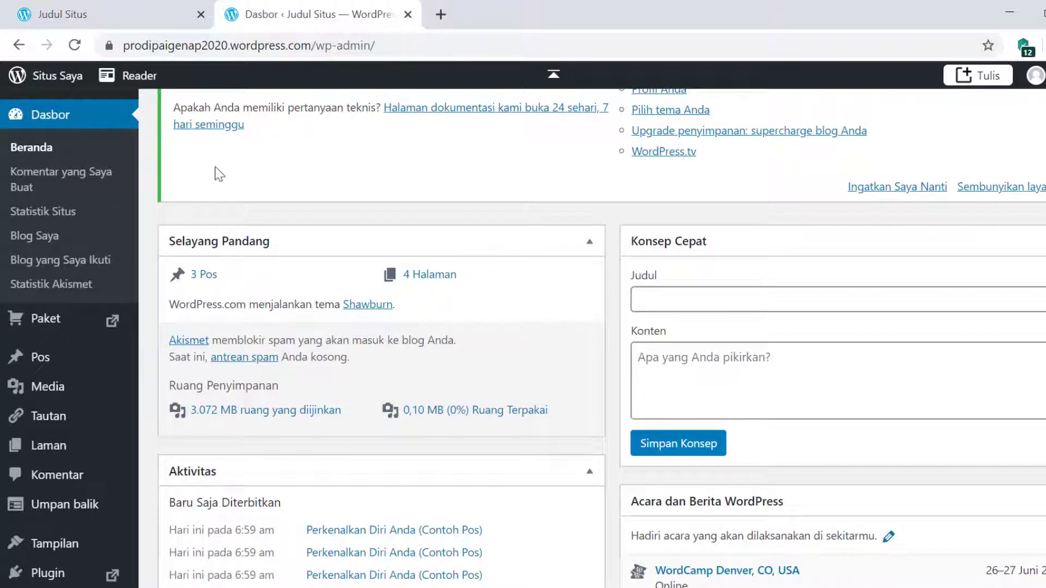
scroll(264, 209, "up", 3)
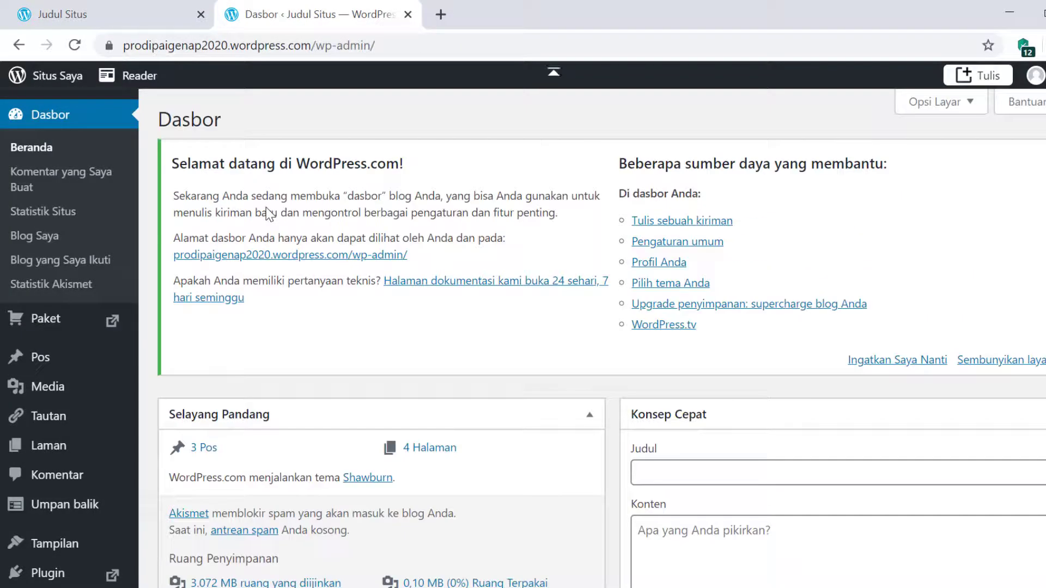
left_click(160, 14)
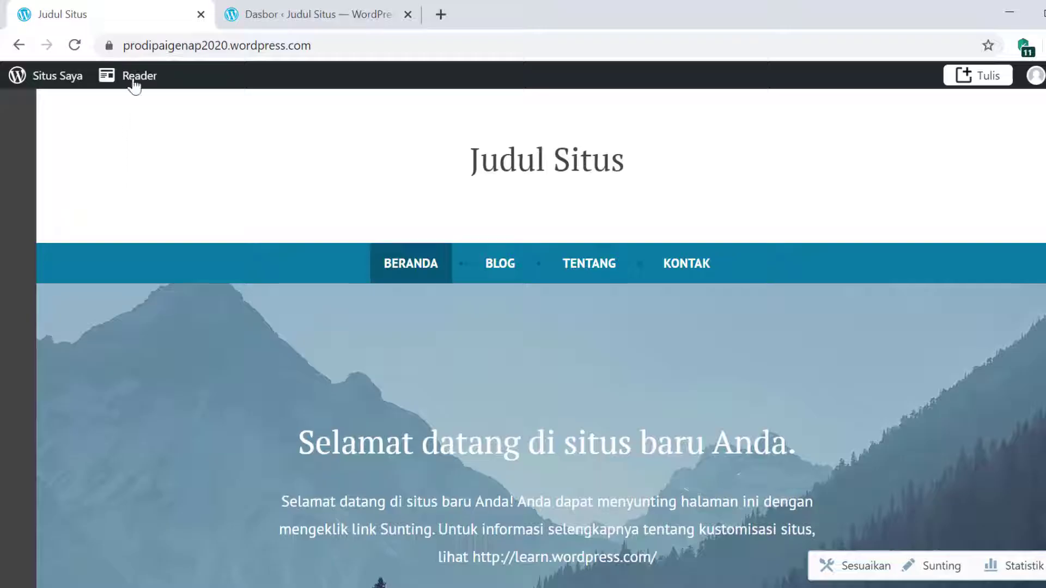
left_click(329, 16)
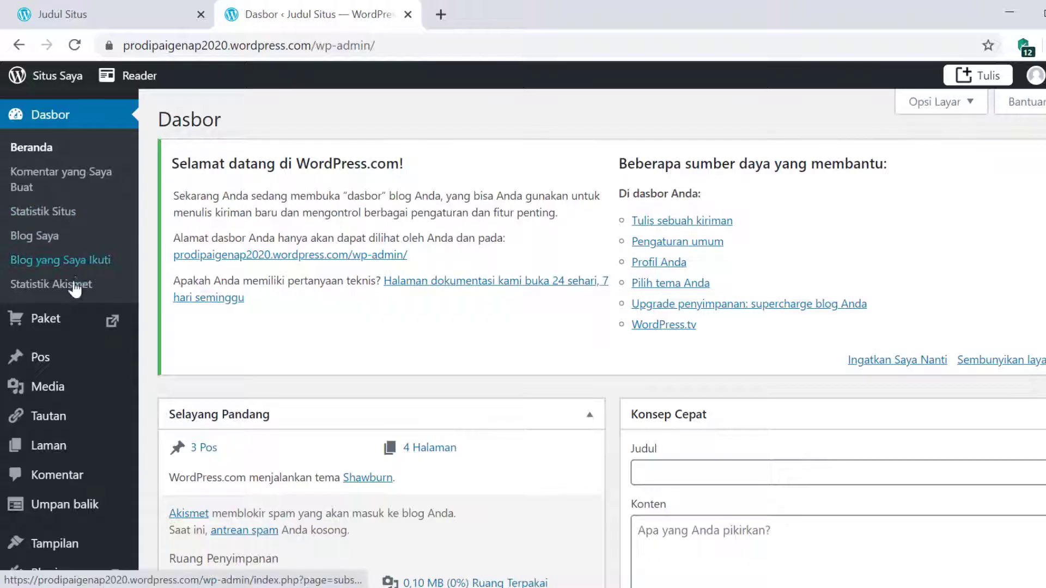
scroll(60, 381, "down", 2)
mouse_move(49, 467)
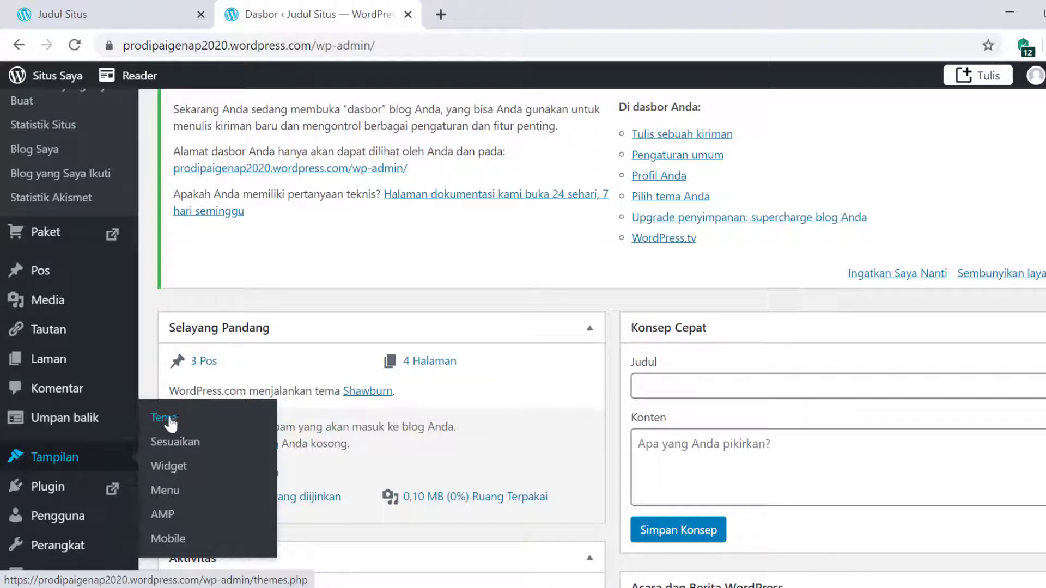
- Open the Tema page and browse the theme grid
left_click(190, 425)
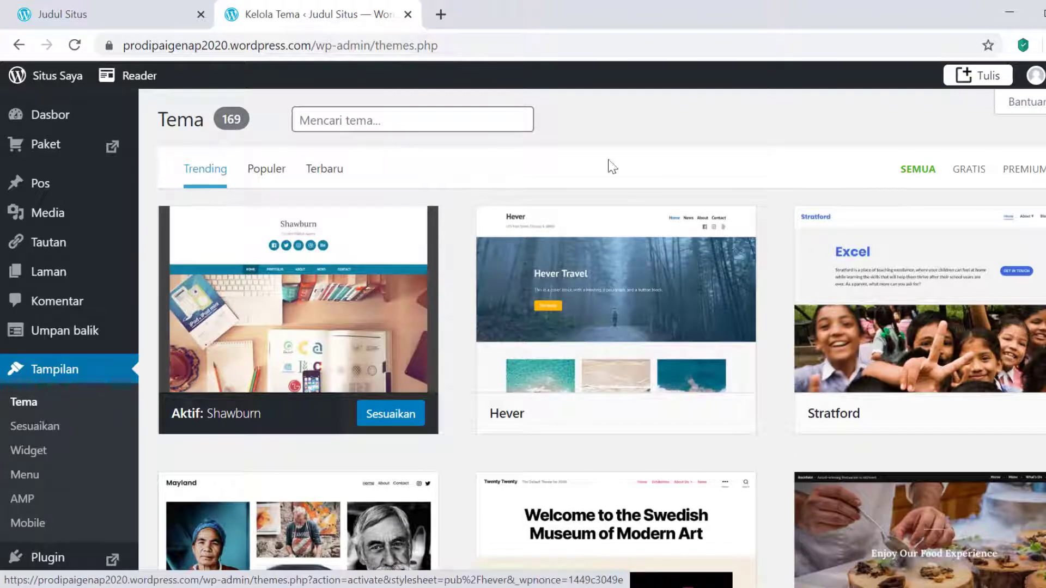
scroll(787, 210, "down", 5)
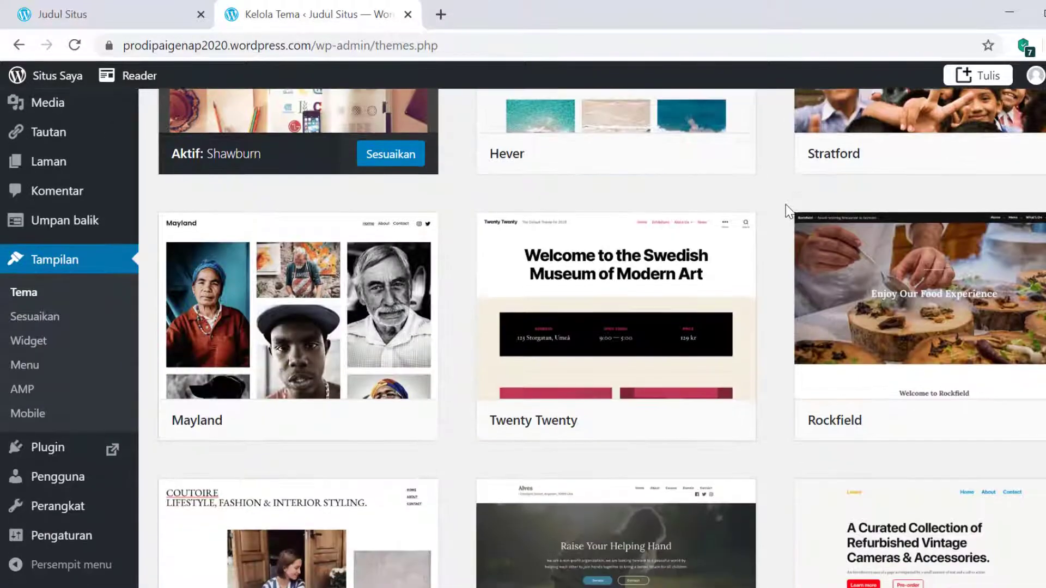
scroll(788, 209, "down", 15)
scroll(787, 210, "up", 8)
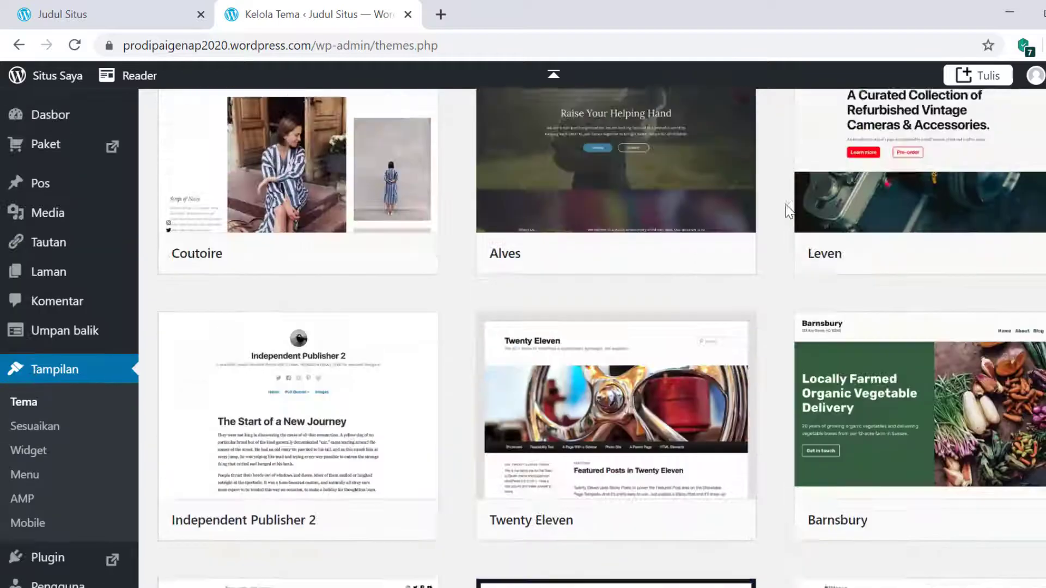
scroll(788, 210, "up", 10)
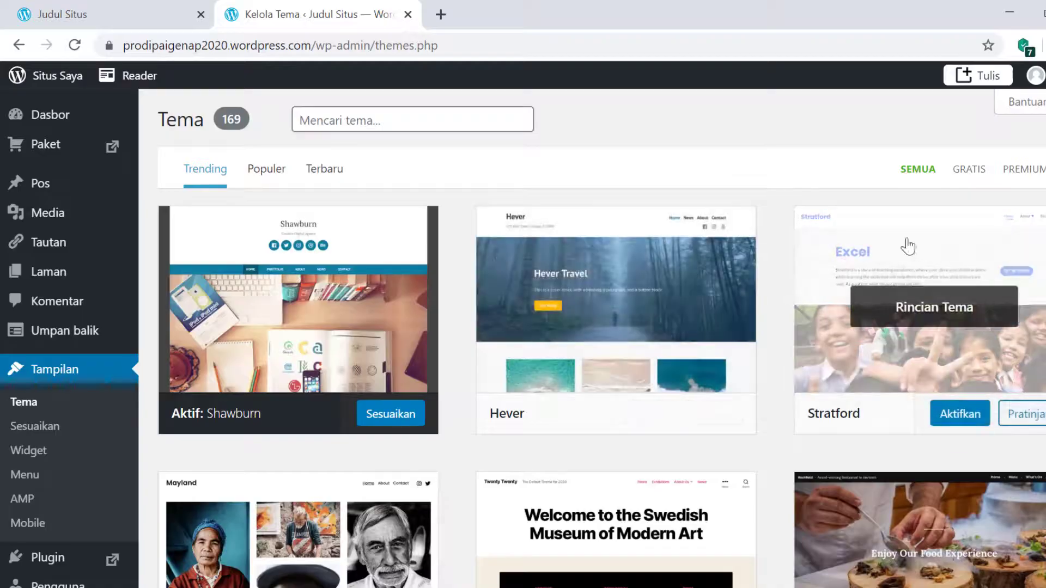
- Filter the themes to free, then to the 59 premium themes, and scroll through them
left_click(971, 174)
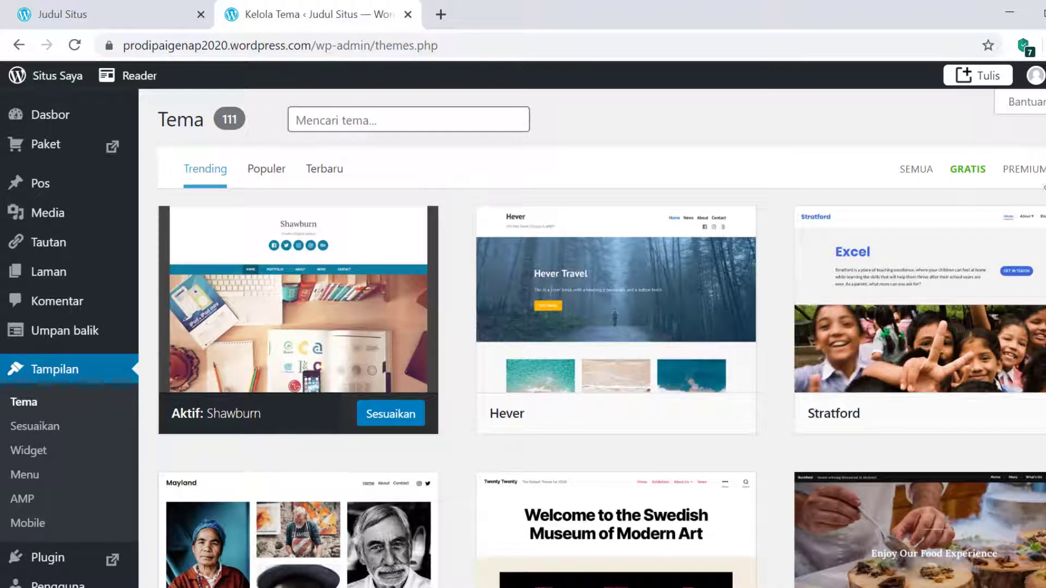
left_click(1026, 170)
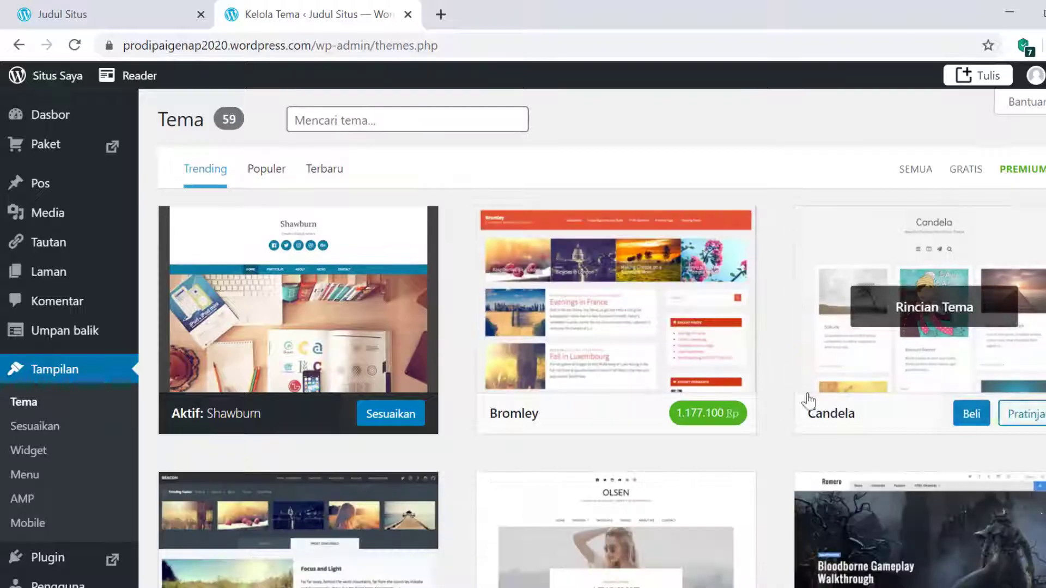
scroll(870, 551, "down", 3)
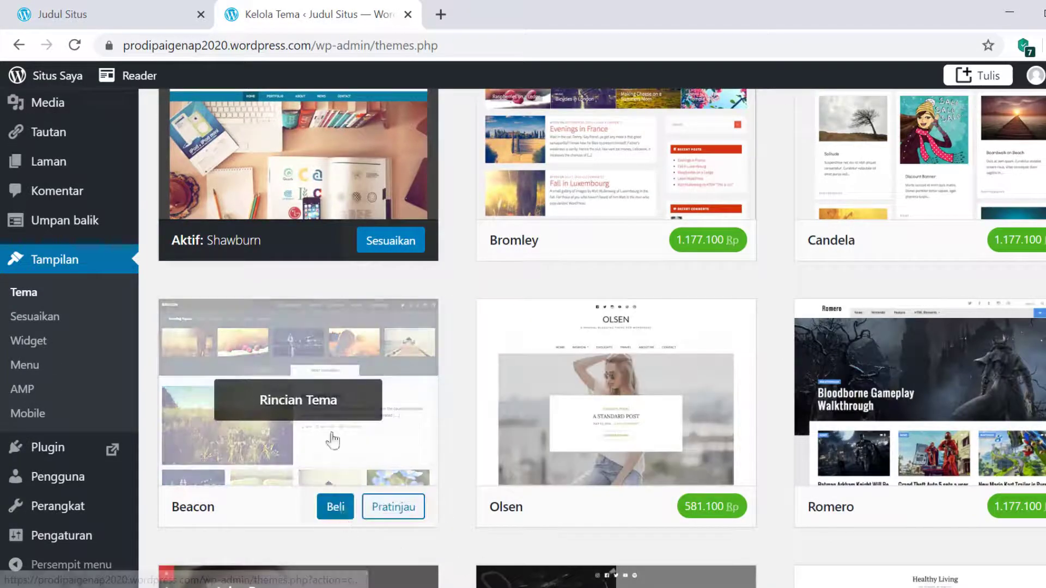
scroll(746, 308, "down", 3)
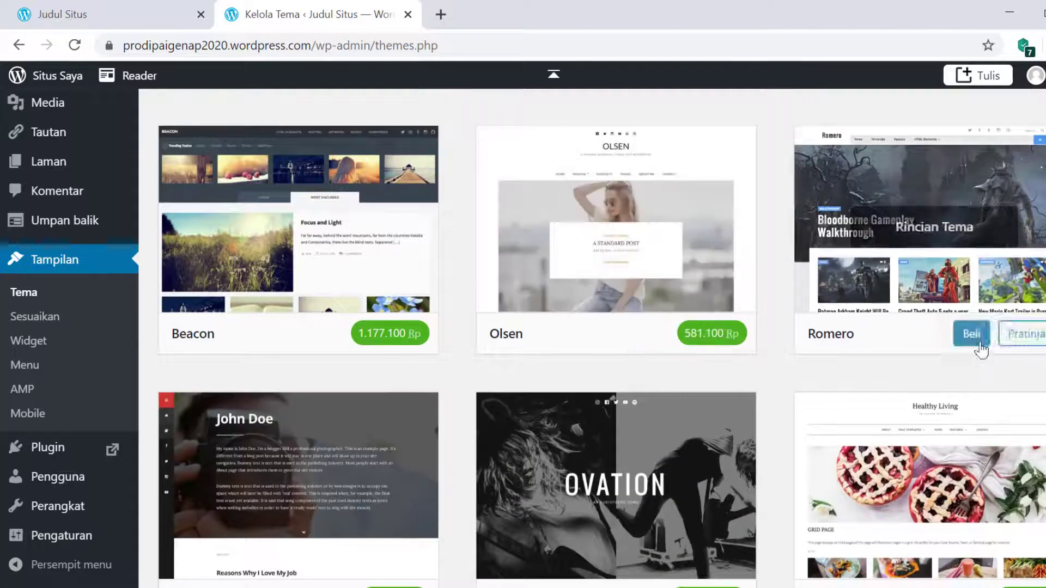
scroll(896, 414, "up", 6)
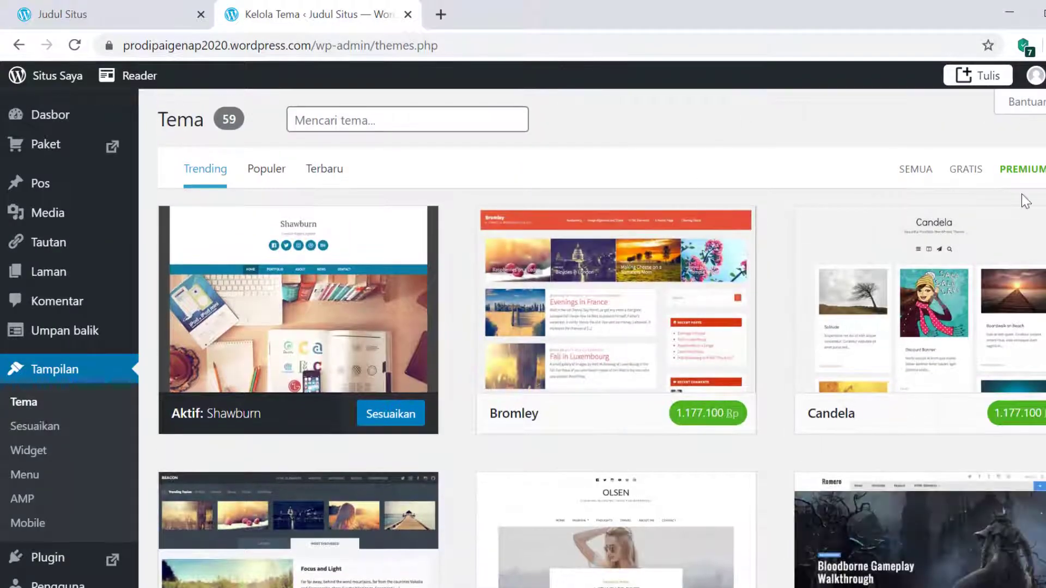
left_click(966, 171)
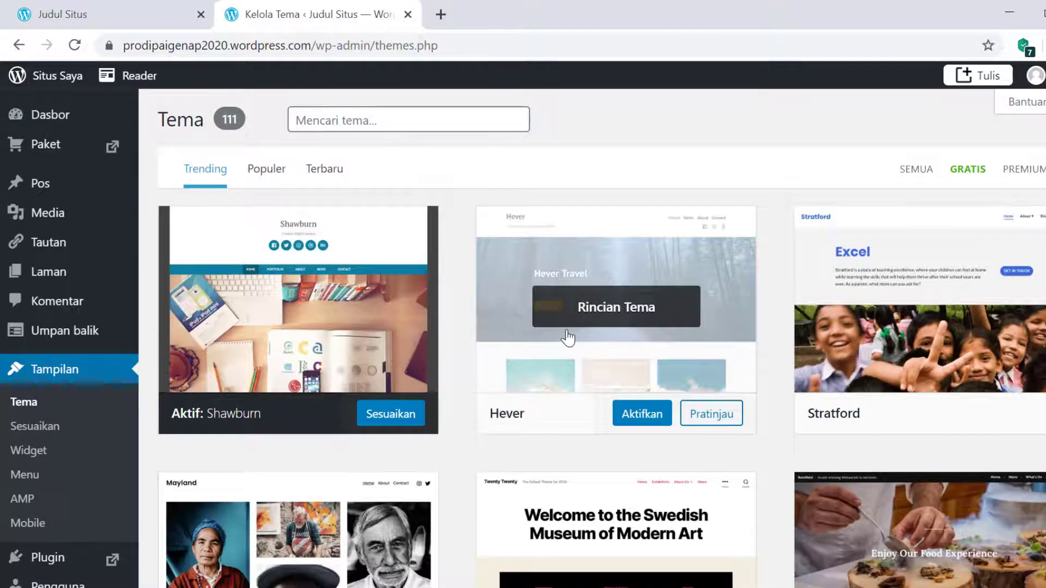
scroll(568, 338, "down", 12)
scroll(568, 338, "down", 6)
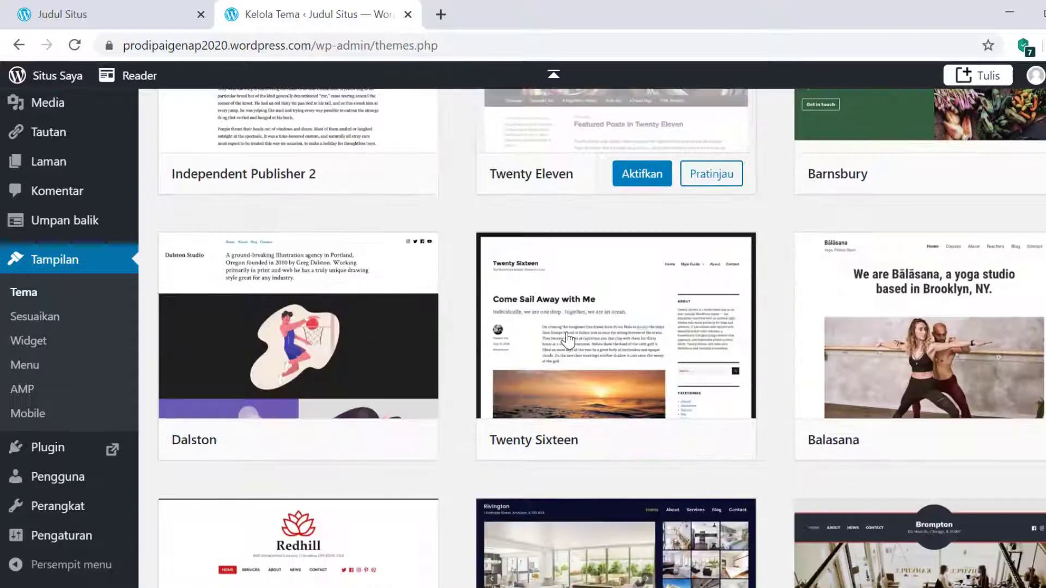
scroll(568, 338, "down", 10)
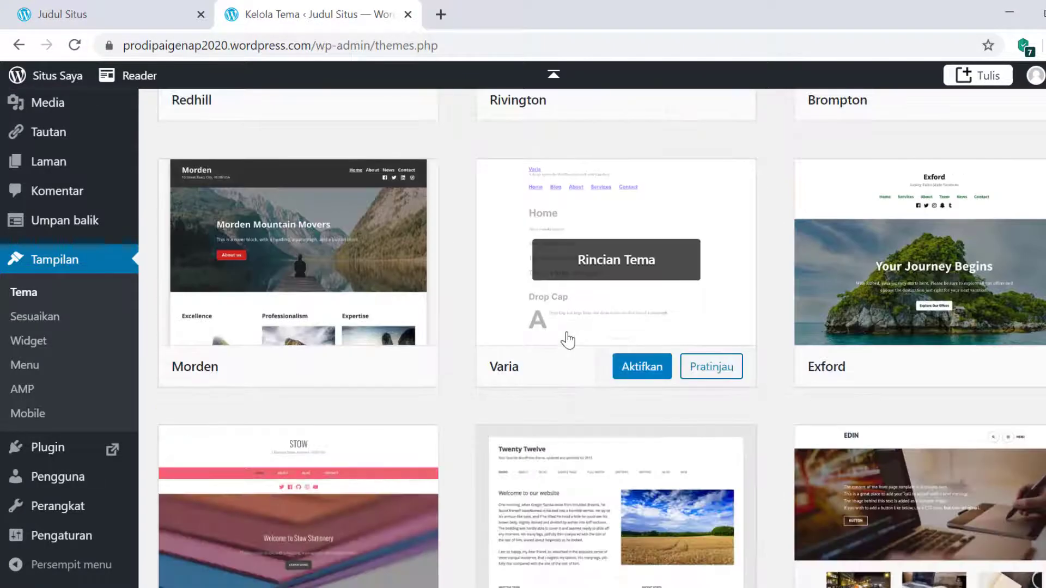
scroll(567, 360, "down", 6)
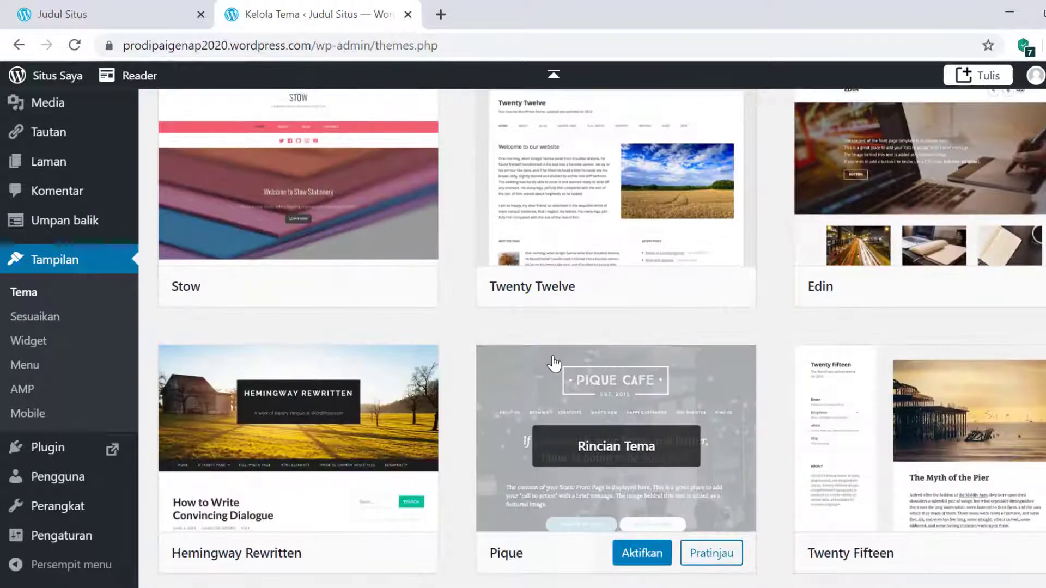
scroll(554, 363, "down", 3)
scroll(554, 363, "down", 2)
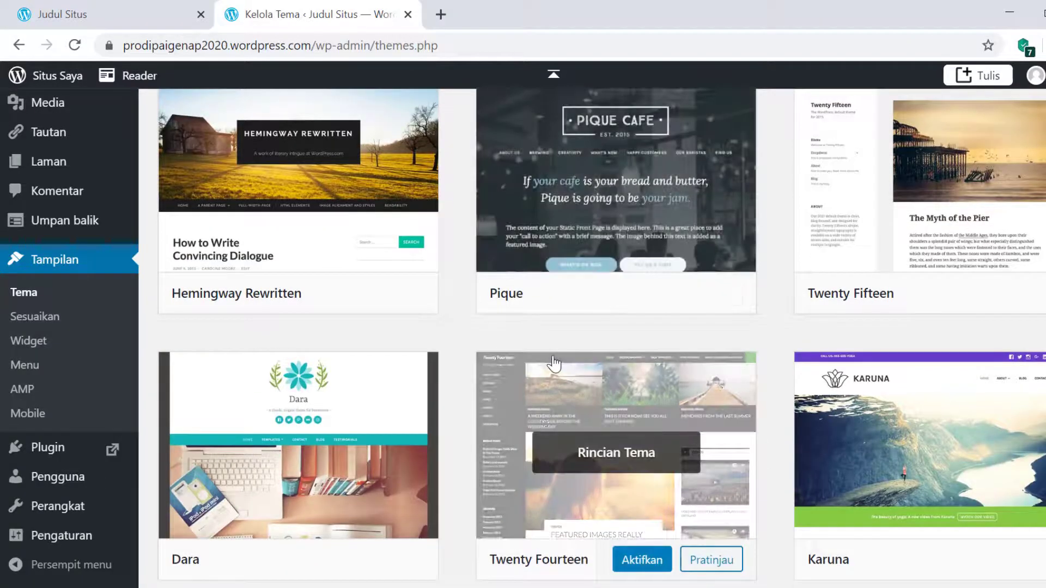
scroll(554, 363, "down", 12)
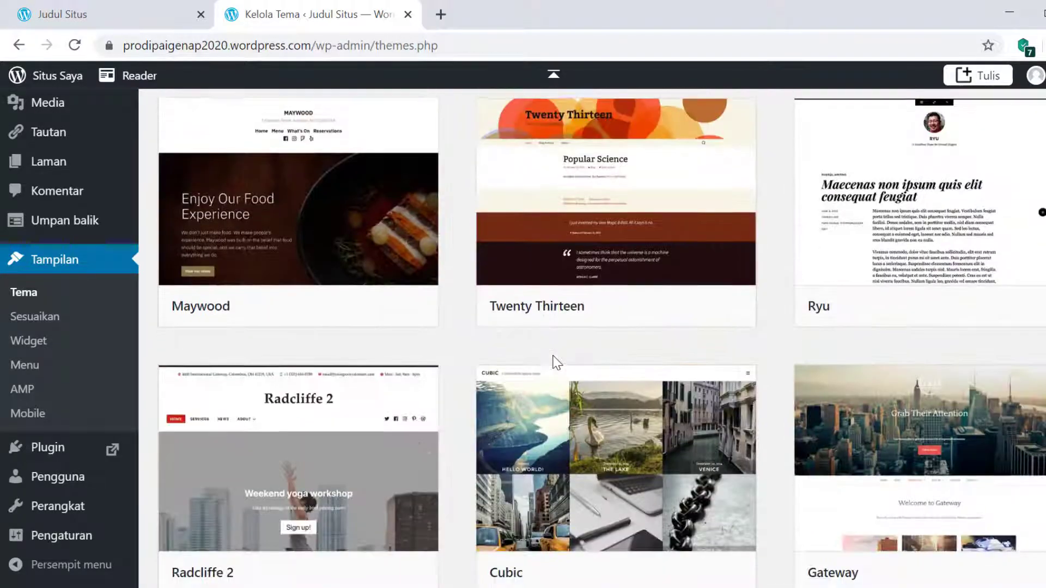
scroll(554, 363, "down", 5)
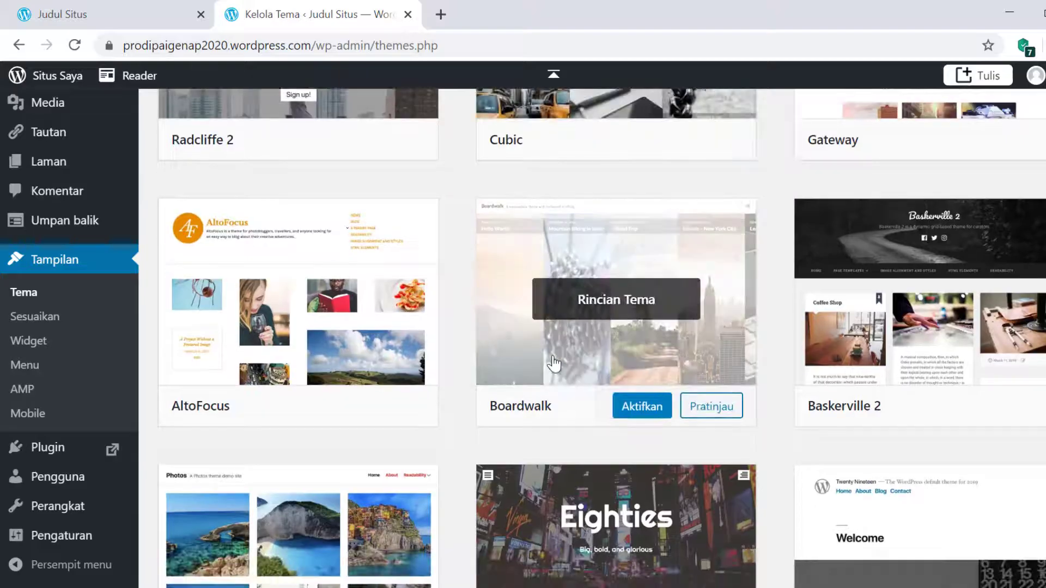
scroll(554, 364, "down", 8)
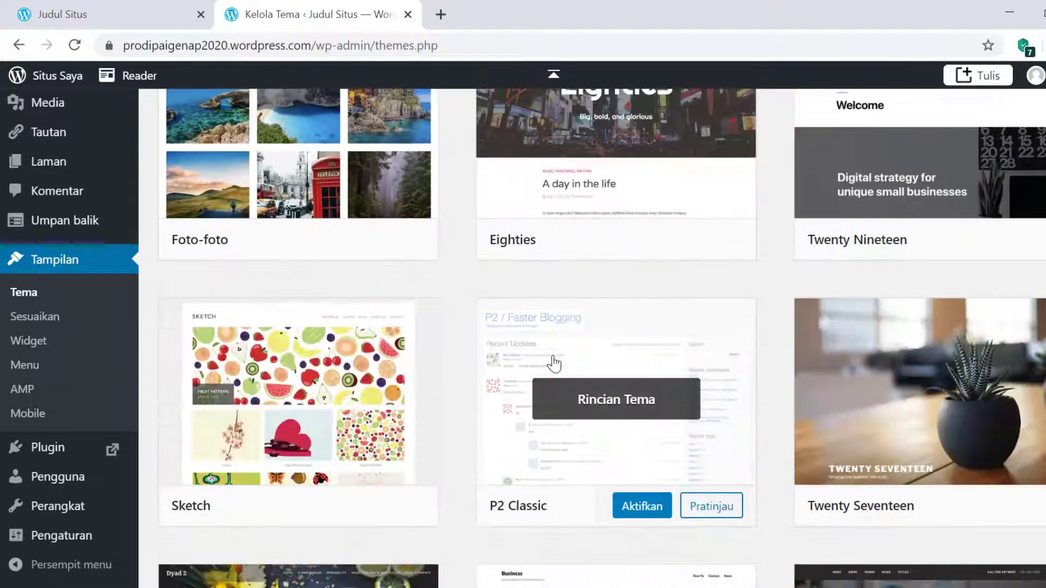
scroll(554, 364, "down", 5)
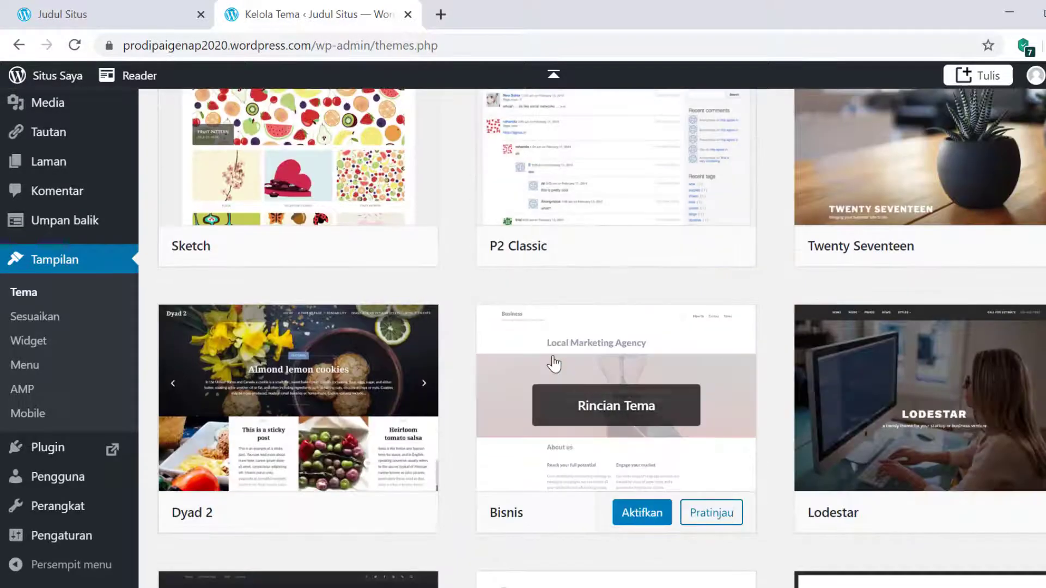
scroll(554, 363, "up", 20)
scroll(554, 364, "up", 13)
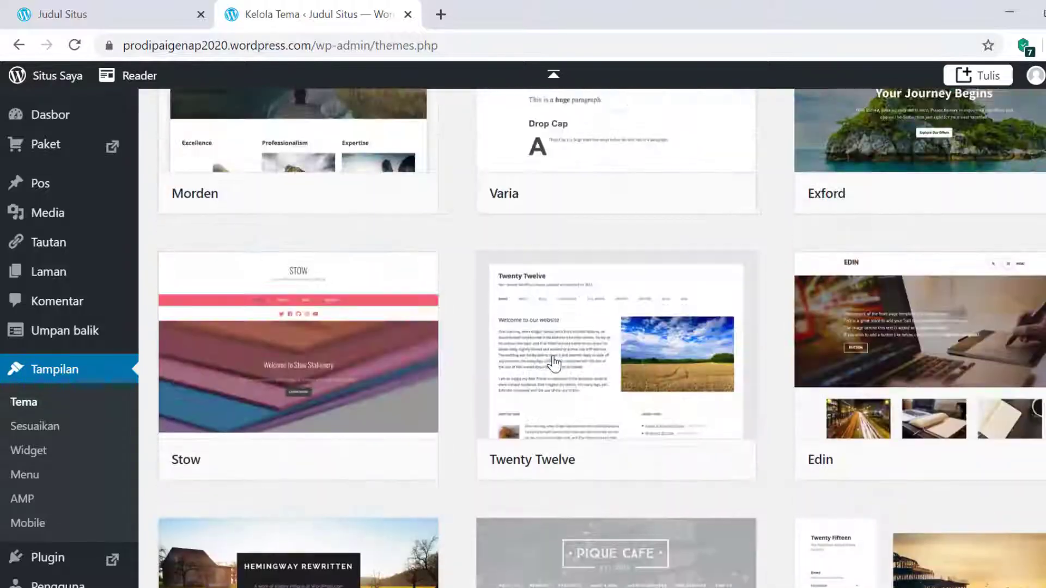
scroll(554, 363, "down", 5)
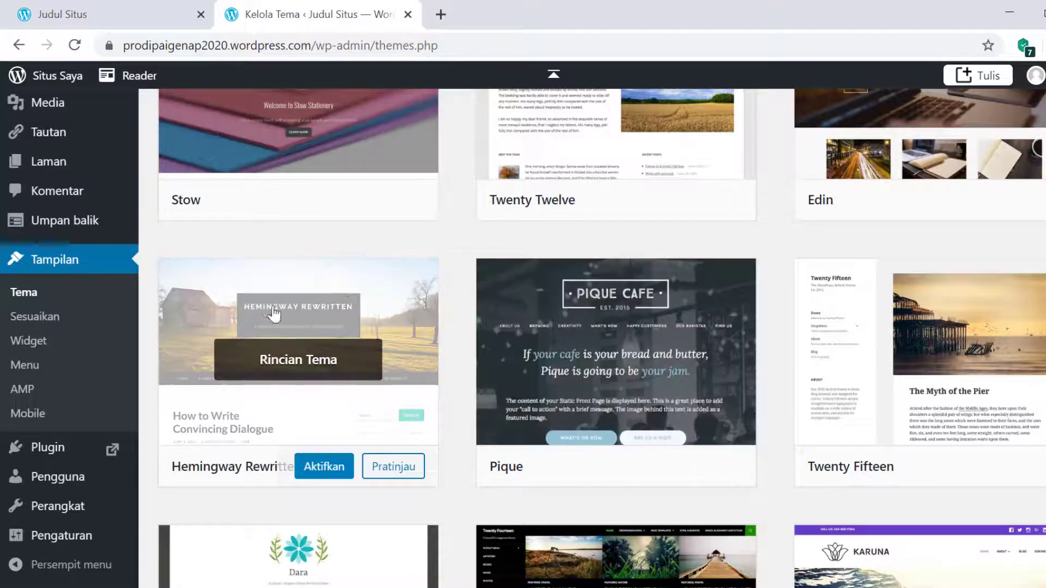
mouse_move(223, 324)
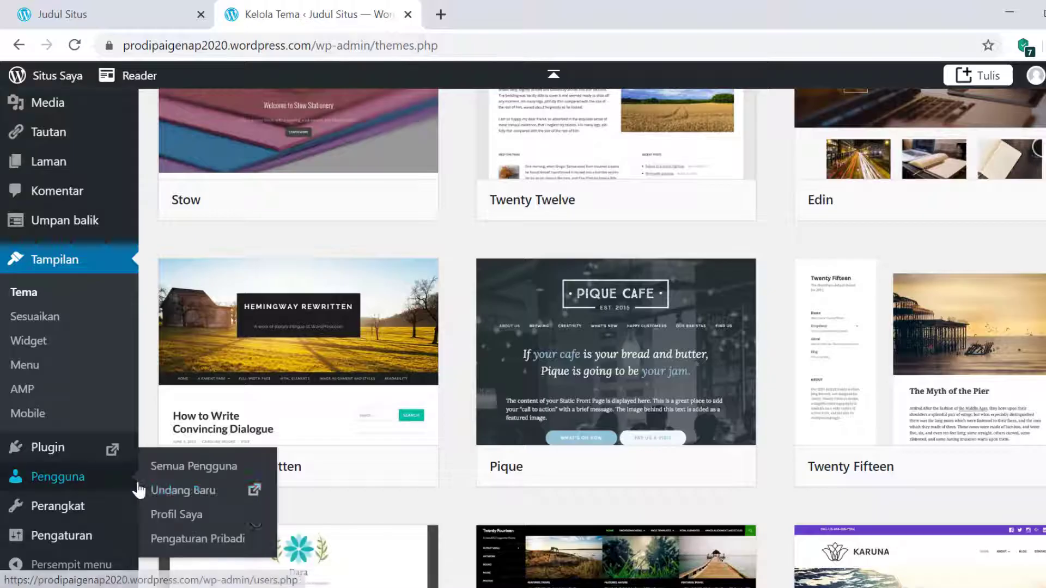
mouse_move(260, 396)
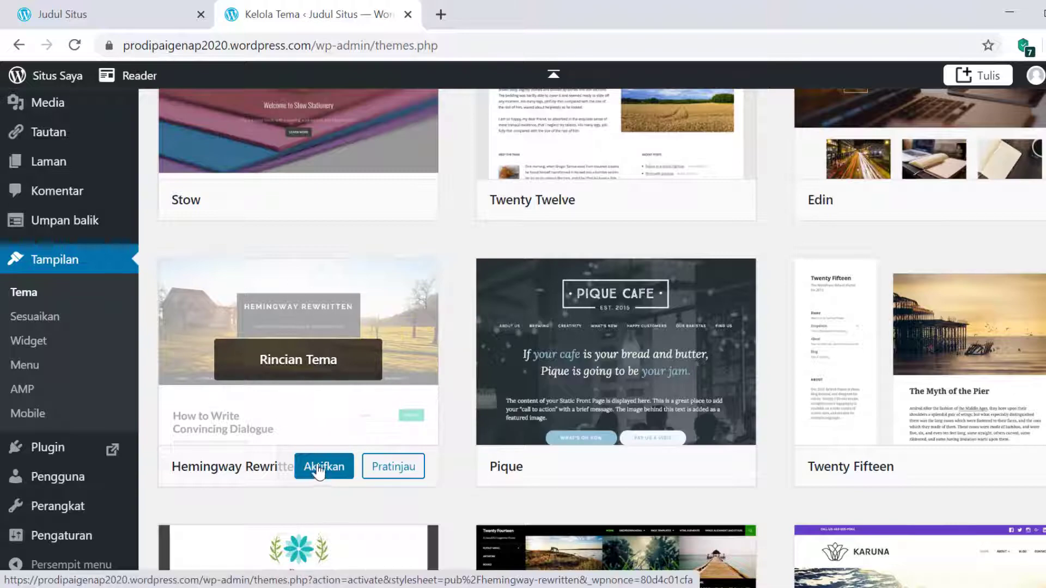
- Activate Hemingway Rewritten and dismiss the thank-you dialog
left_click(325, 469)
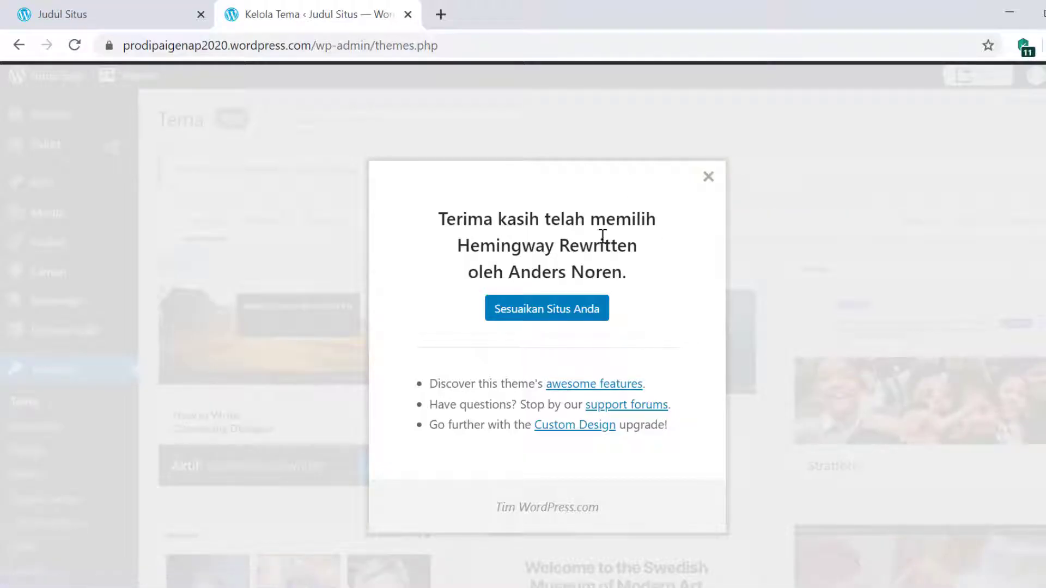
left_click(709, 176)
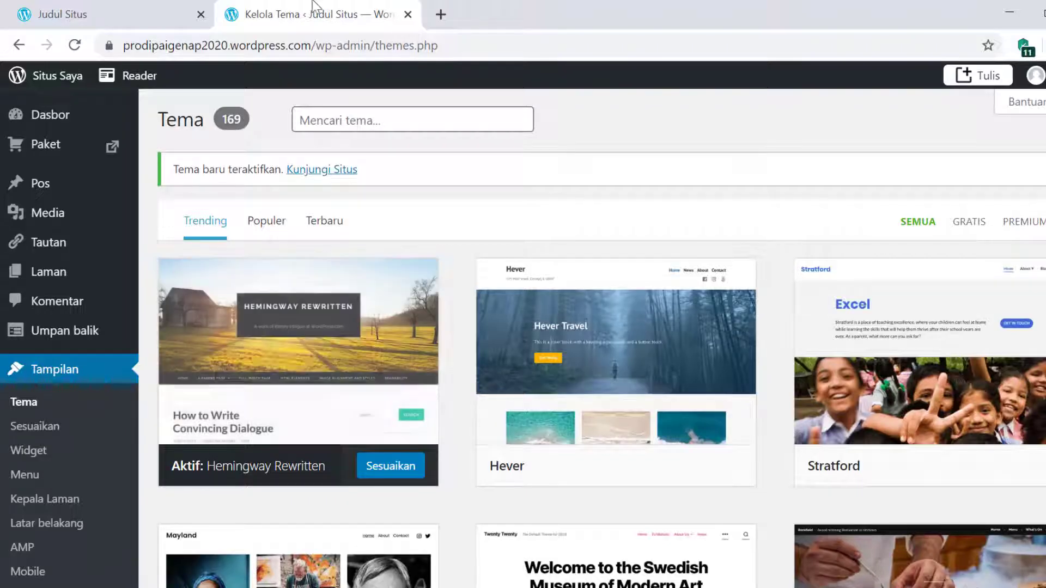
left_click(90, 12)
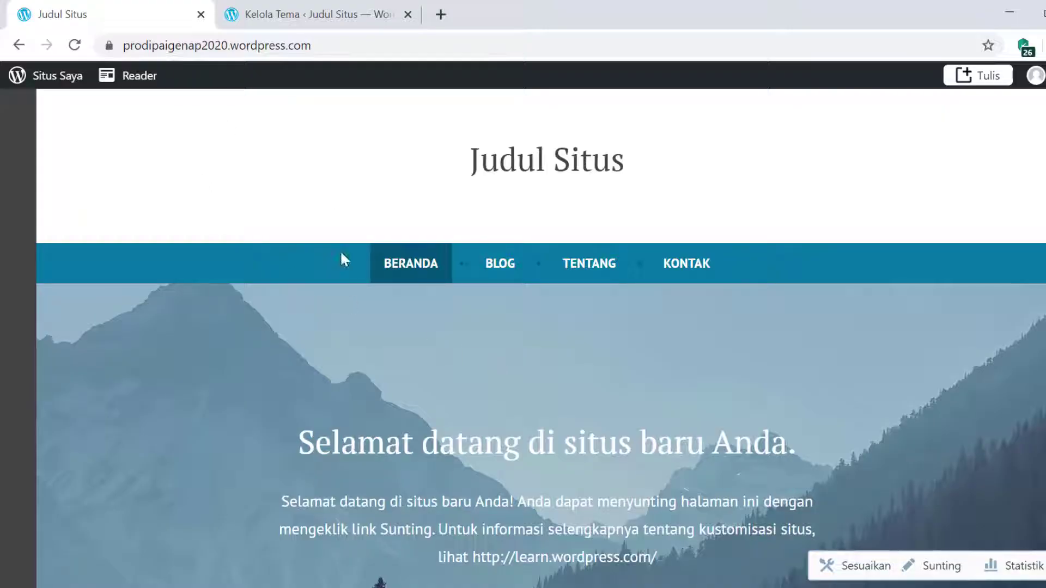
left_click(75, 47)
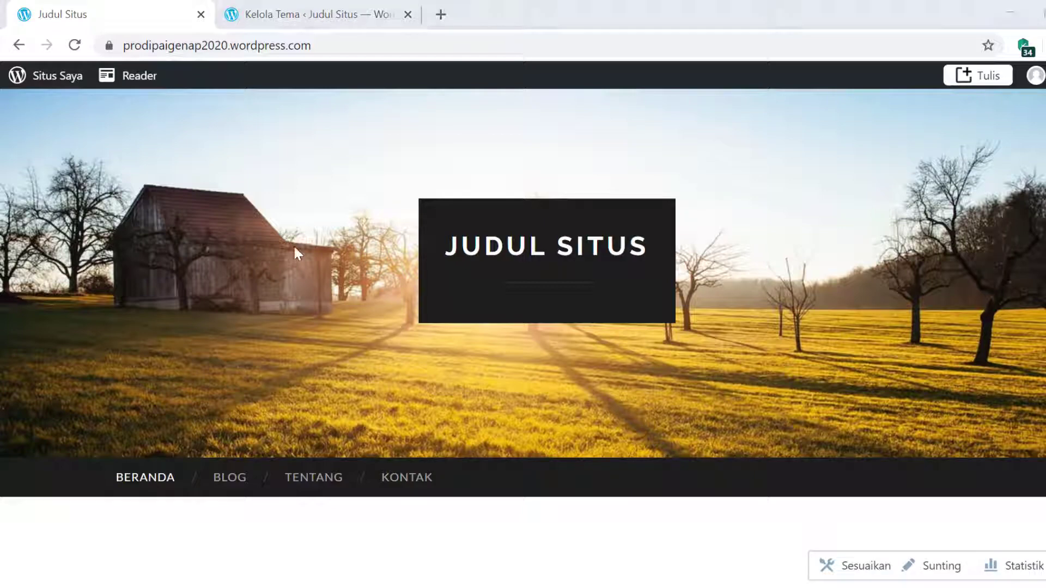
key("super+p")
key("Escape")
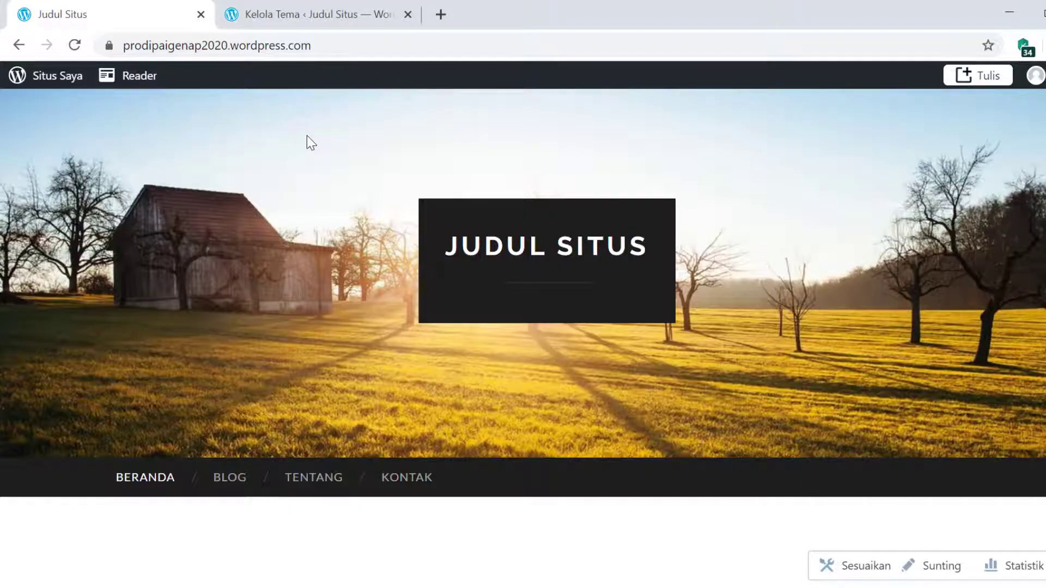
key("super+p")
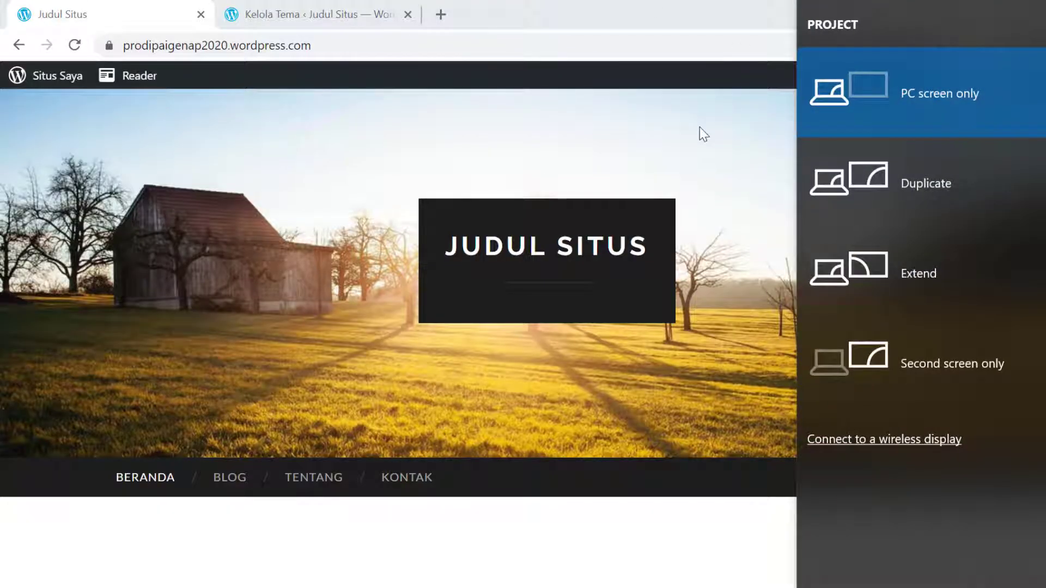
key("Escape")
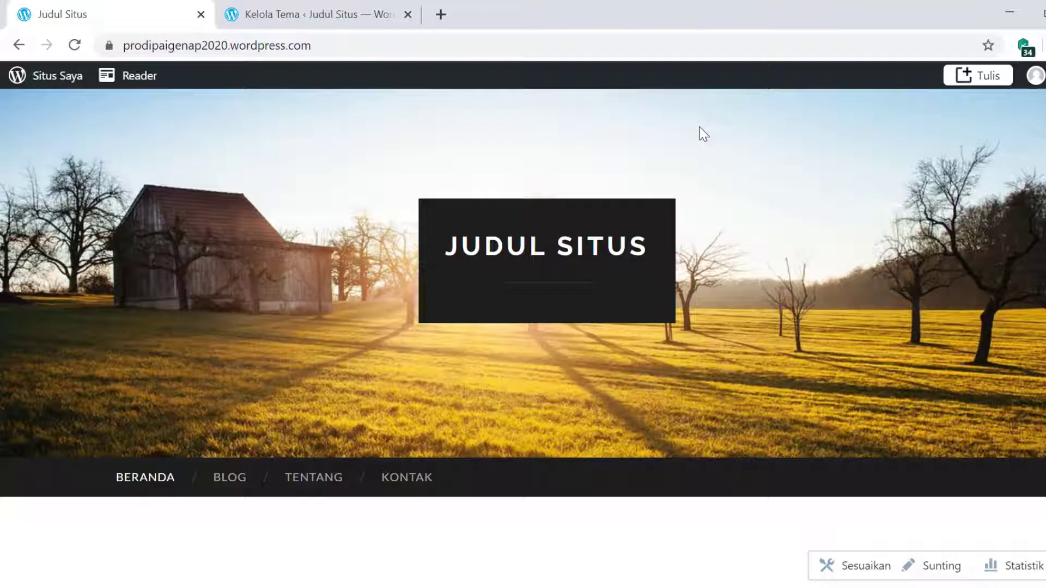
scroll(581, 238, "down", 3)
scroll(582, 238, "down", 10)
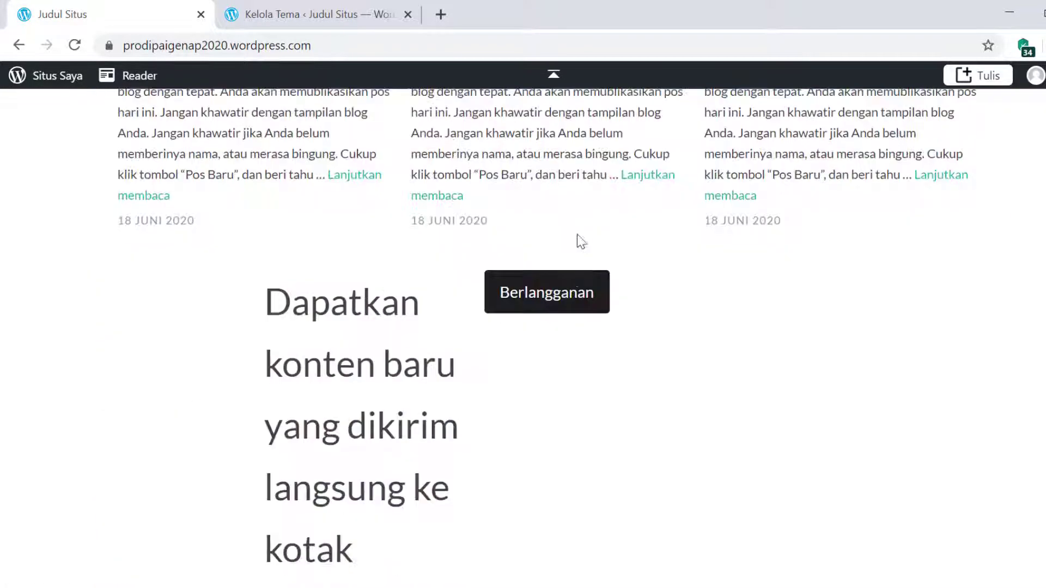
scroll(577, 240, "up", 10)
scroll(572, 282, "up", 3)
scroll(572, 283, "down", 4)
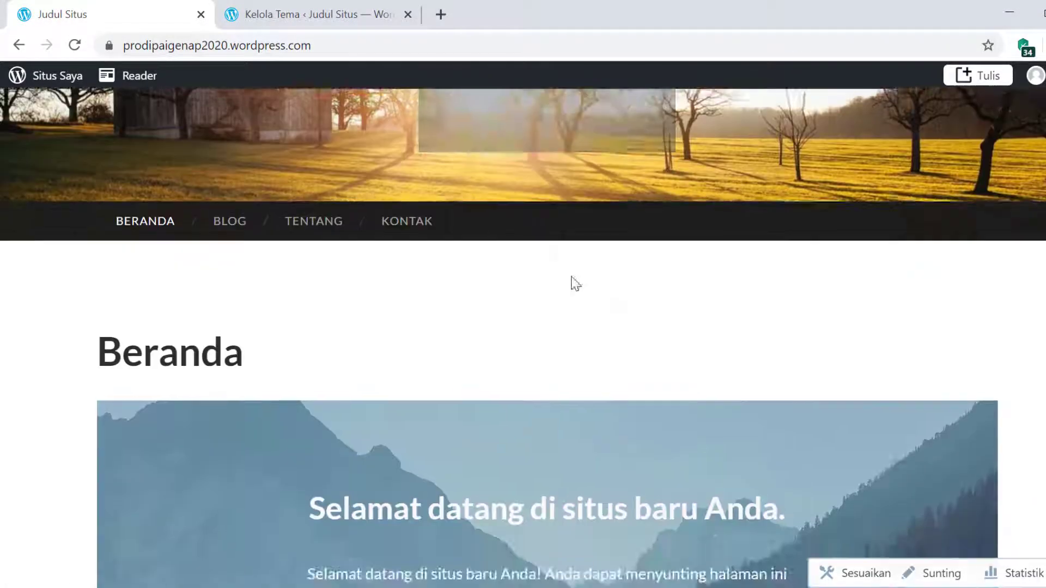
scroll(572, 283, "up", 4)
left_click(308, 24)
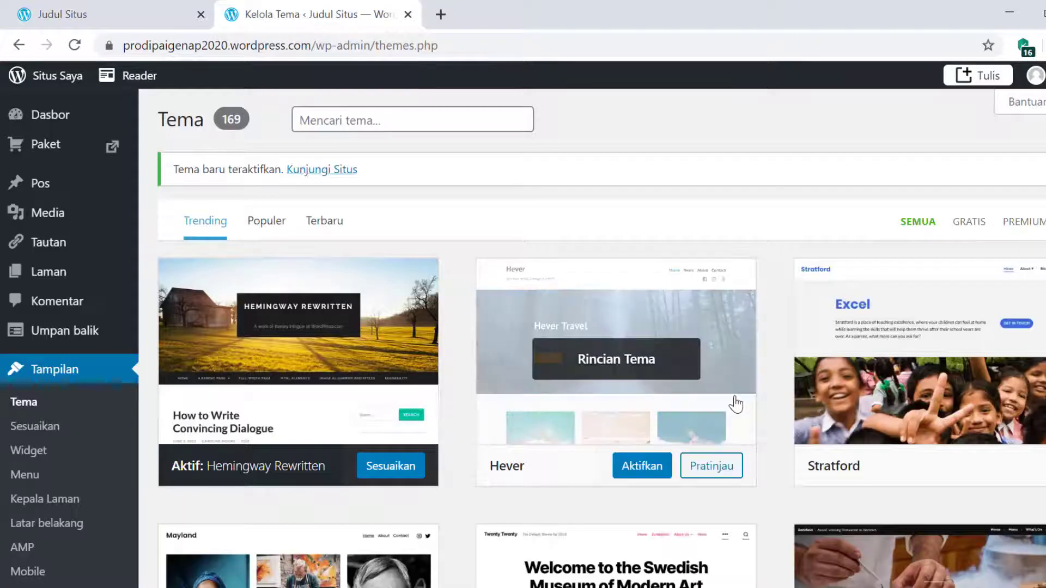
scroll(736, 404, "down", 10)
- Activate the Dara theme and dismiss its activation message
scroll(736, 404, "down", 12)
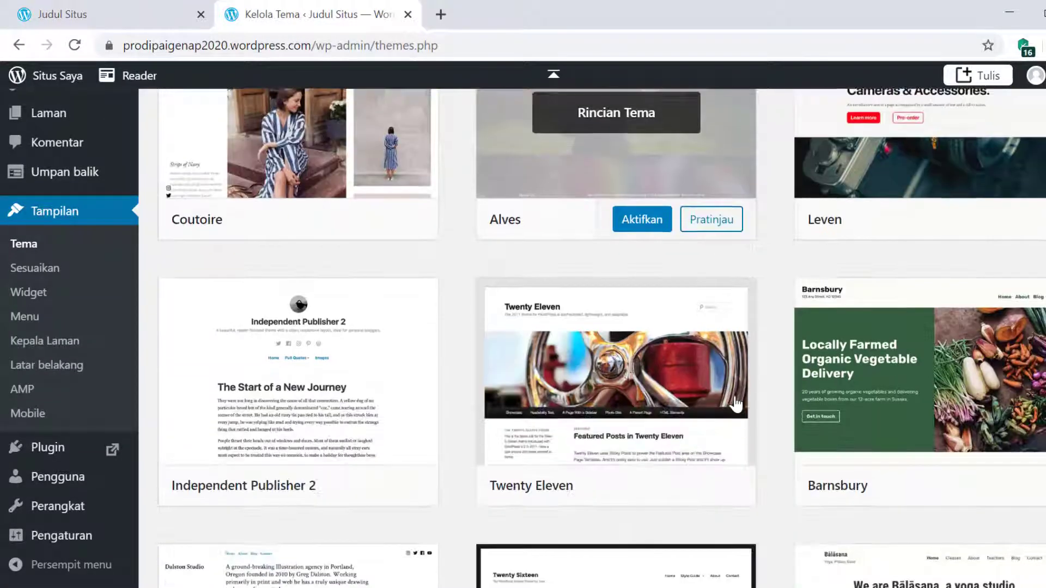
scroll(735, 405, "down", 10)
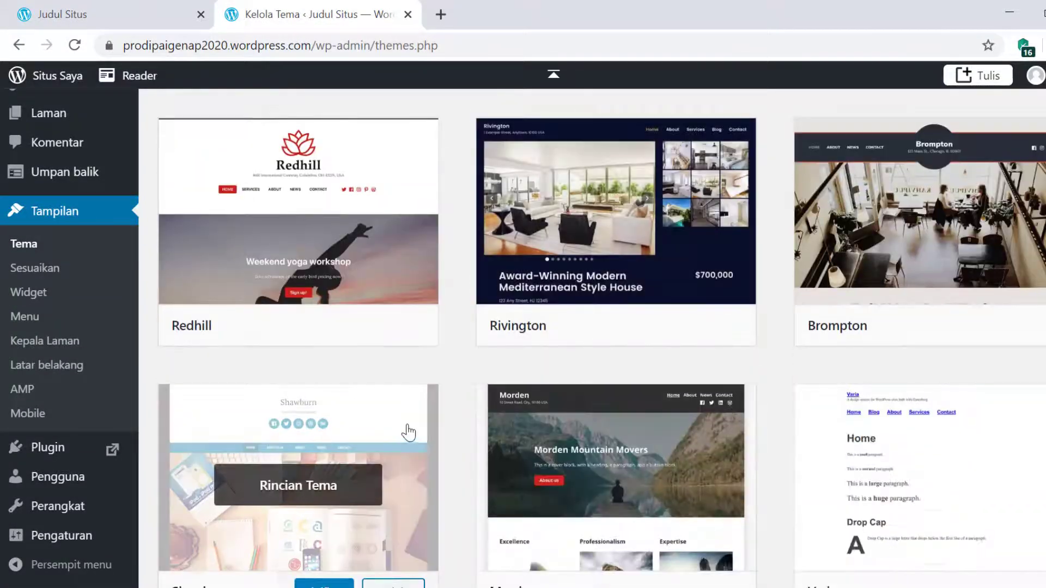
scroll(708, 358, "down", 12)
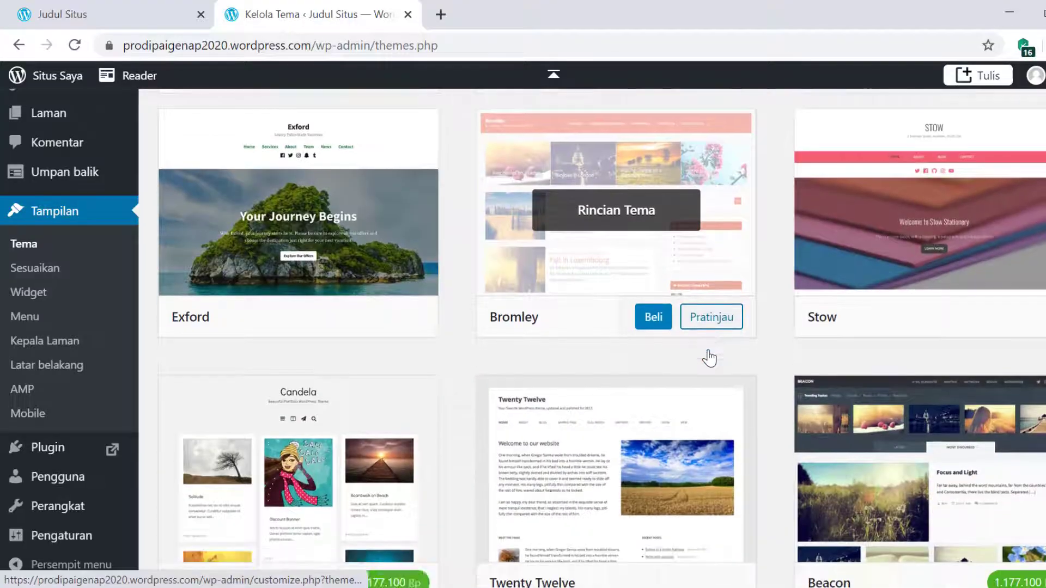
scroll(709, 357, "down", 5)
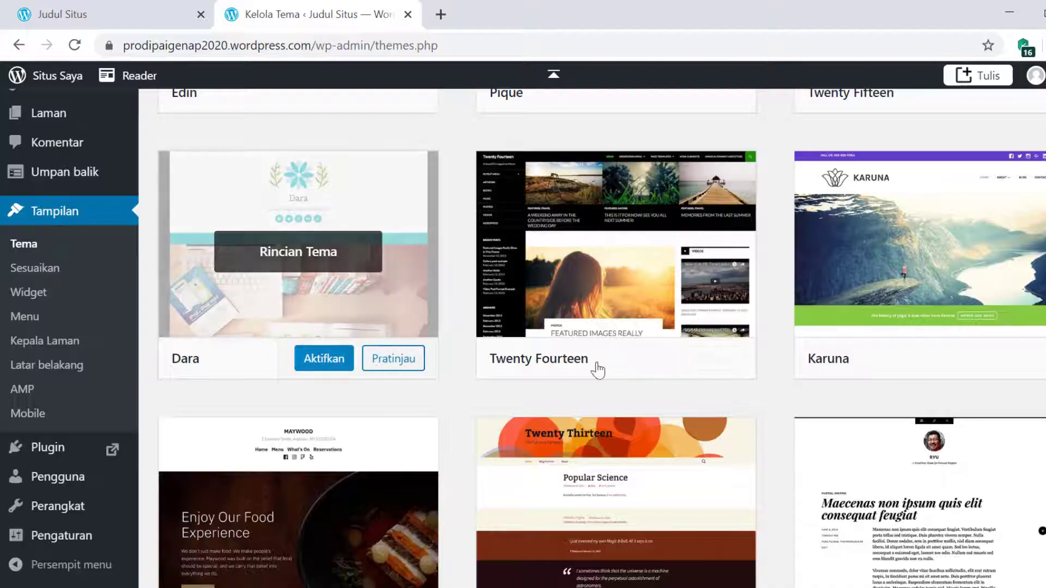
scroll(381, 327, "down", 5)
scroll(338, 303, "up", 5)
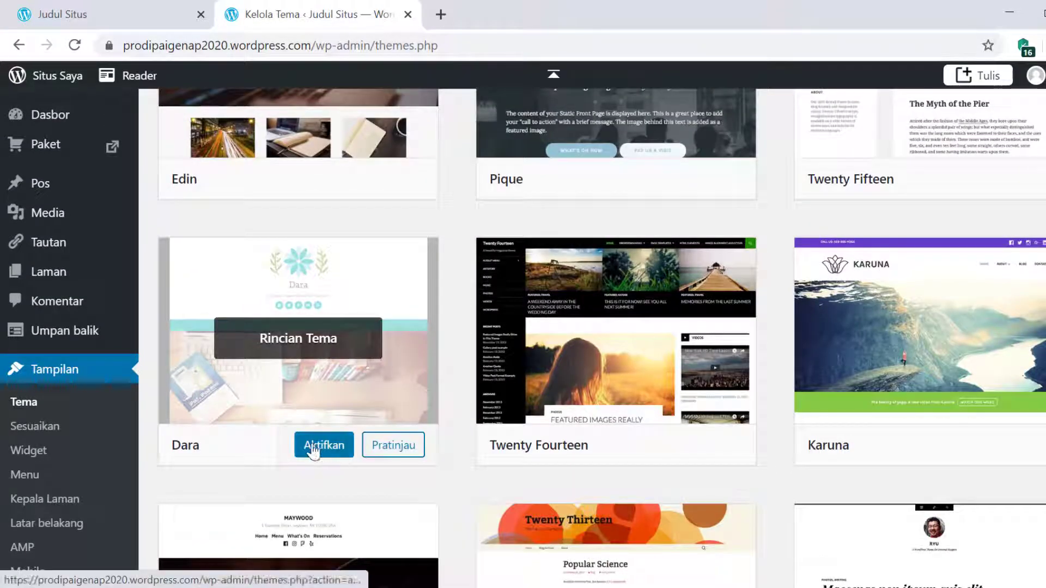
left_click(315, 442)
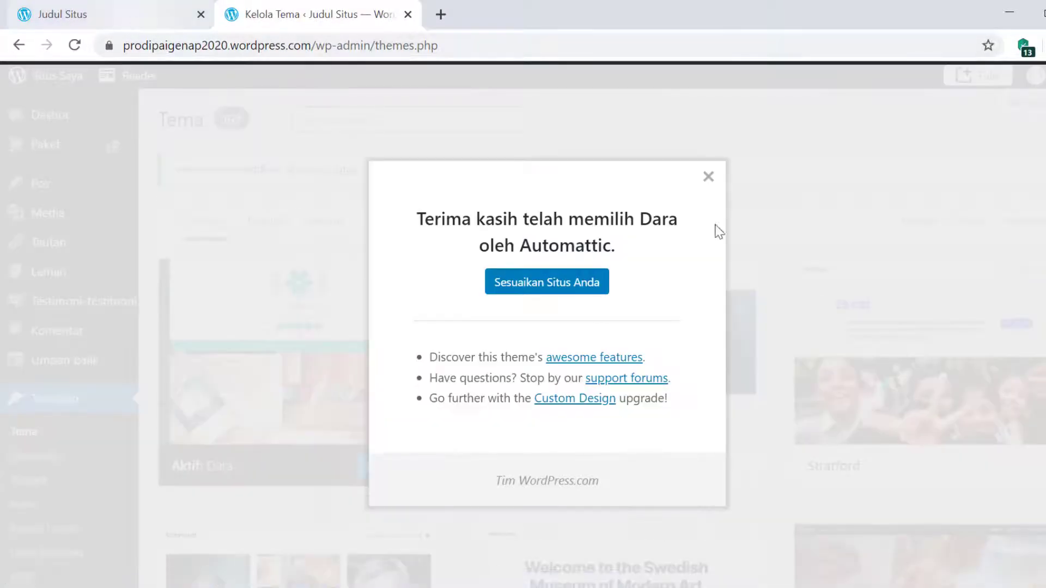
left_click(708, 177)
- Reload the live site to view Dara's teal menu and 'Beranda' page
left_click(148, 18)
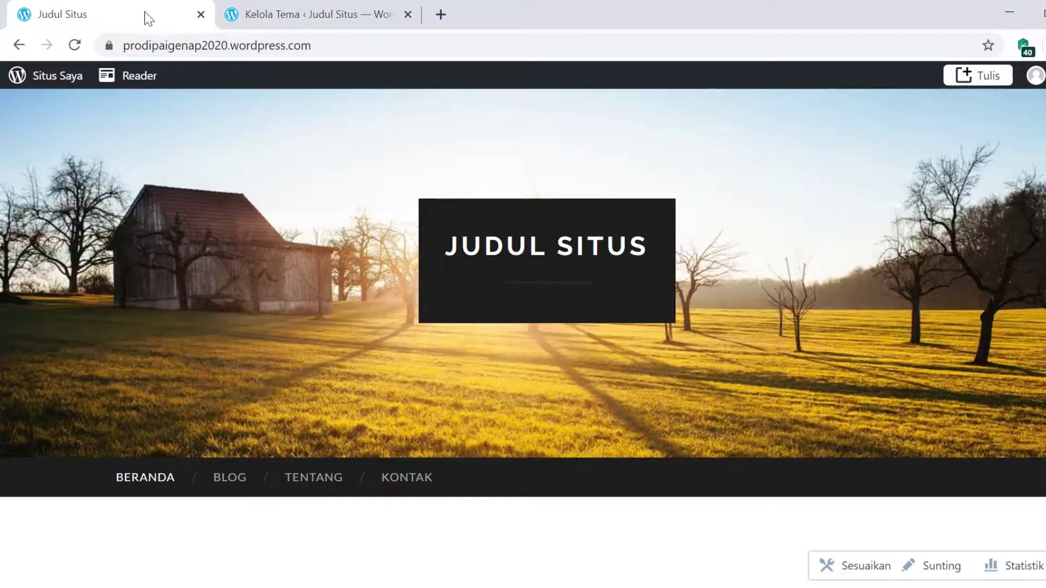
left_click(74, 45)
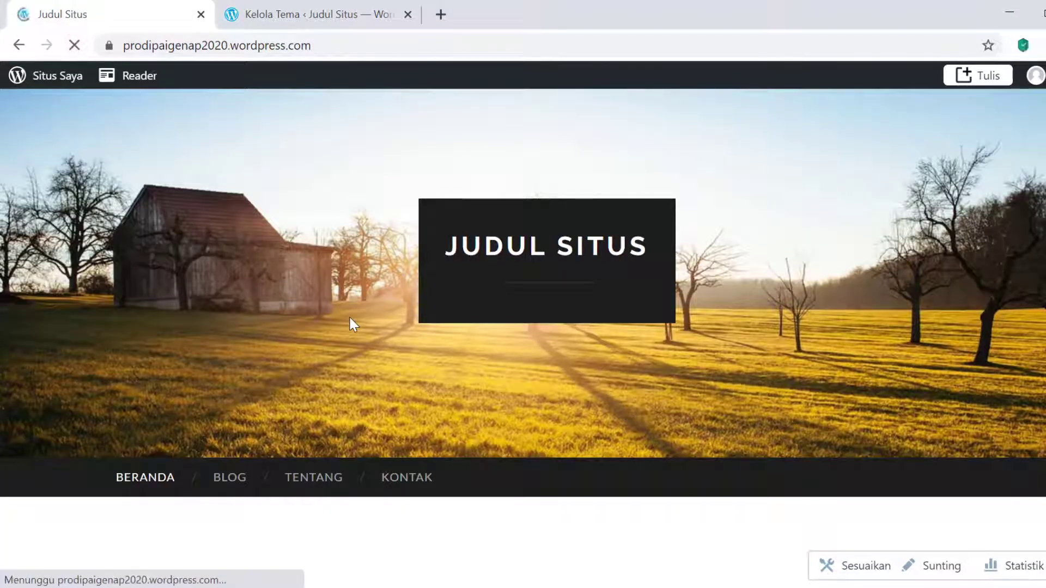
scroll(645, 336, "down", 8)
scroll(644, 337, "up", 8)
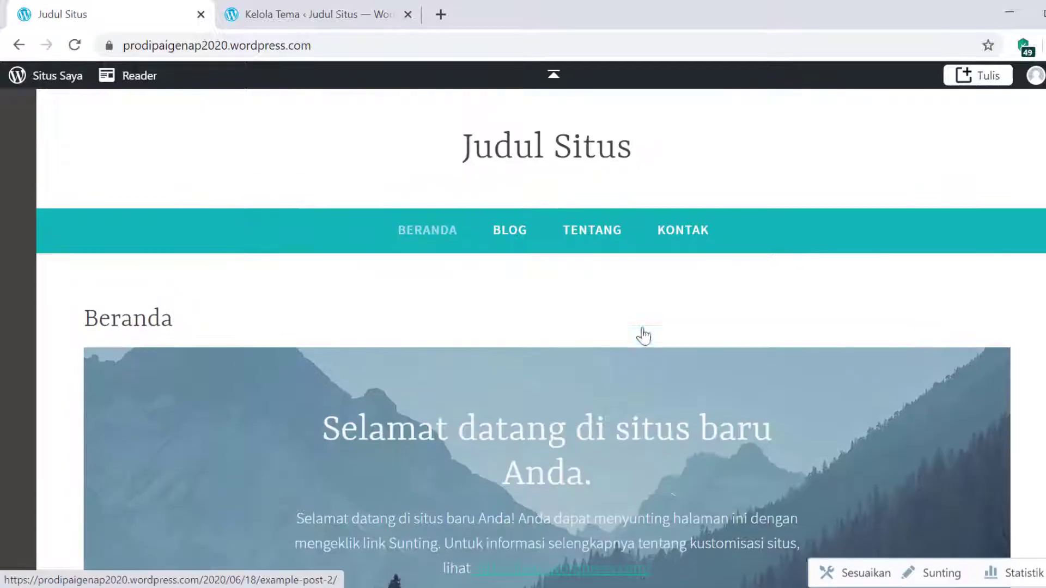
- Back on the themes page, activate Karuna and dismiss the welcome message
left_click(260, 11)
scroll(743, 402, "down", 14)
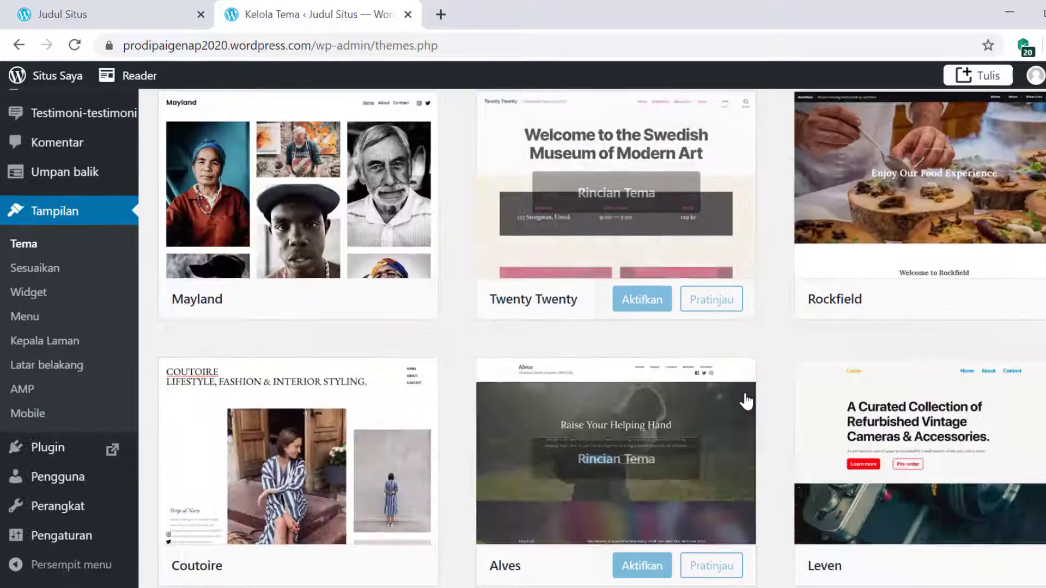
scroll(746, 401, "down", 20)
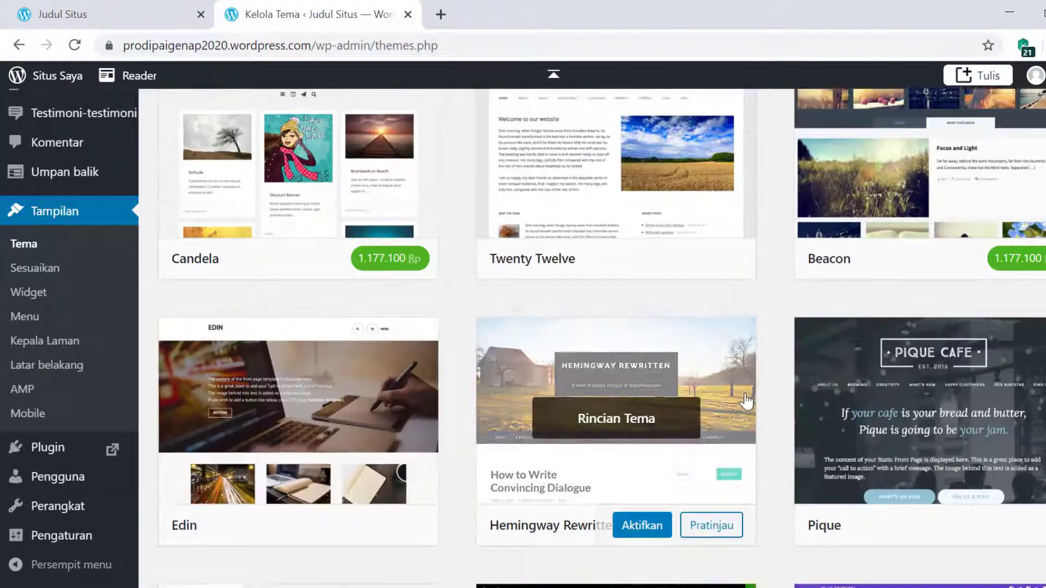
scroll(746, 401, "down", 3)
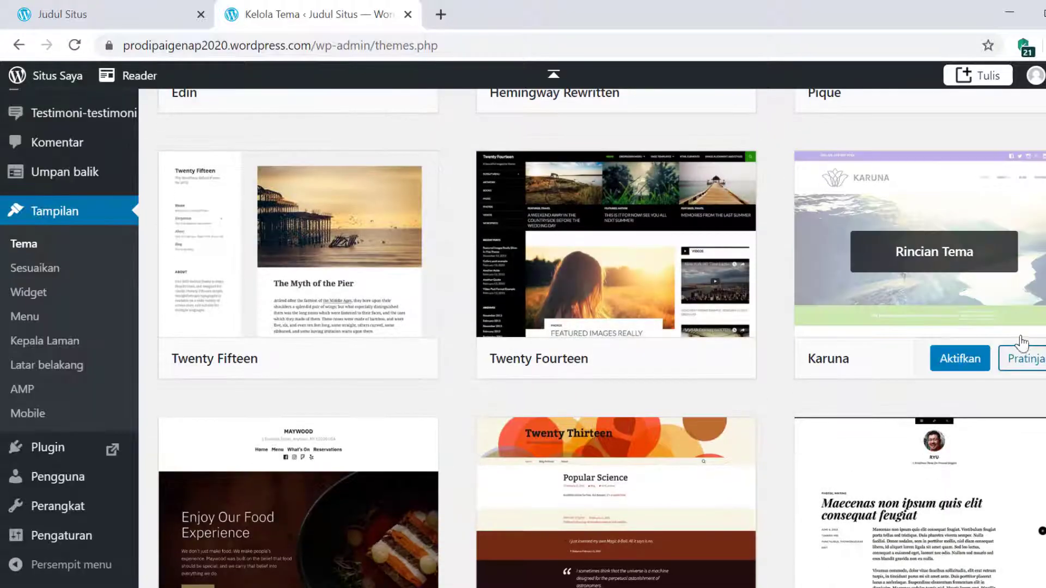
left_click(968, 370)
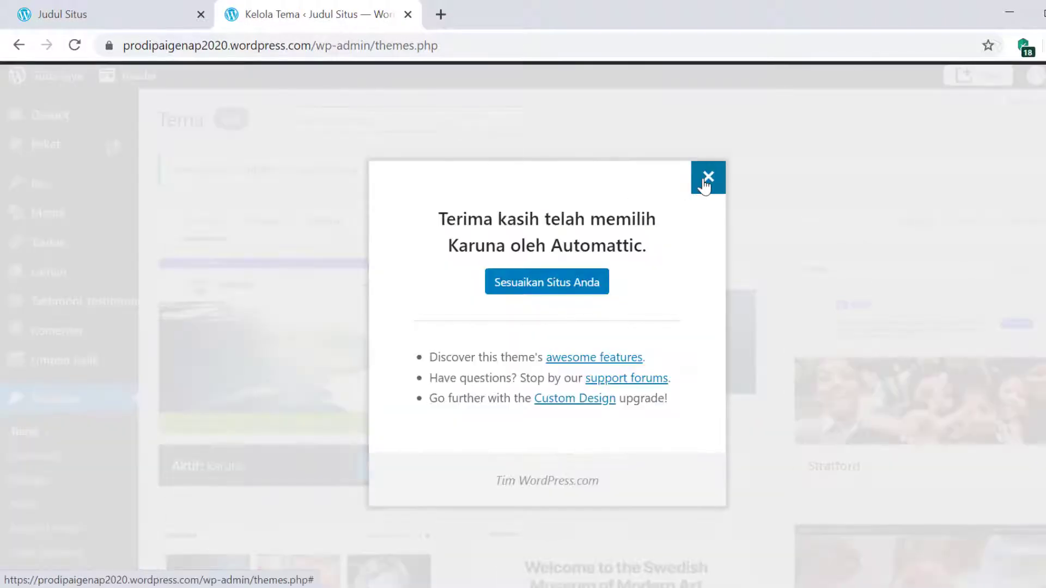
left_click(706, 176)
- Reload the live site to see Karuna's mountain hero image and post columns
left_click(135, 8)
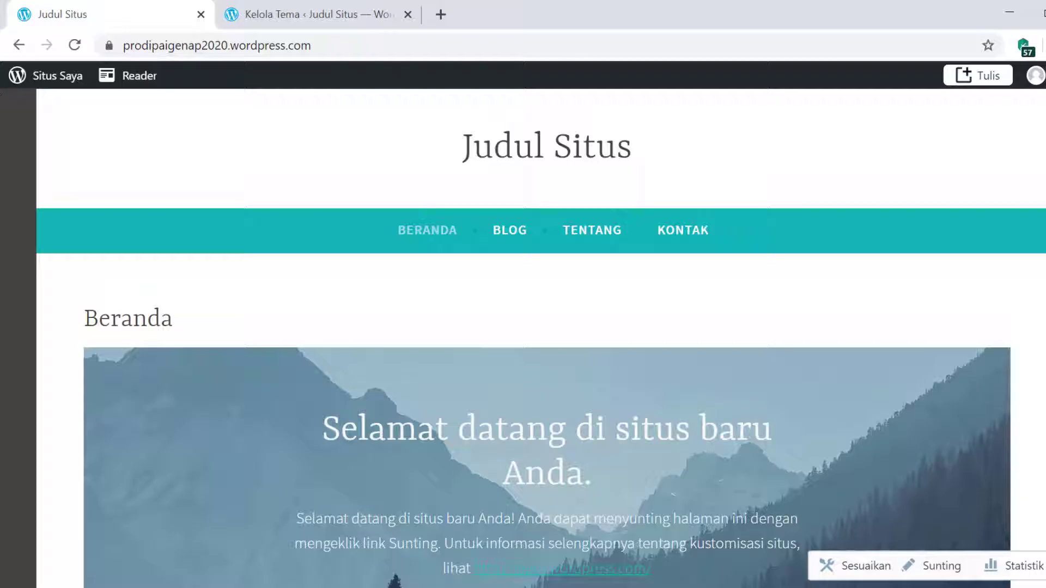
left_click(73, 42)
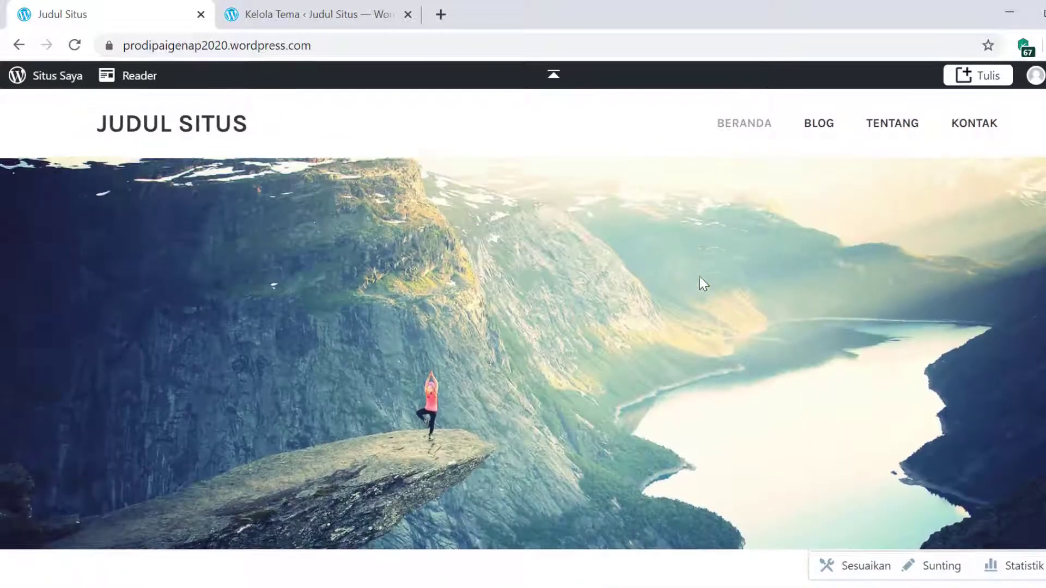
scroll(700, 277, "down", 10)
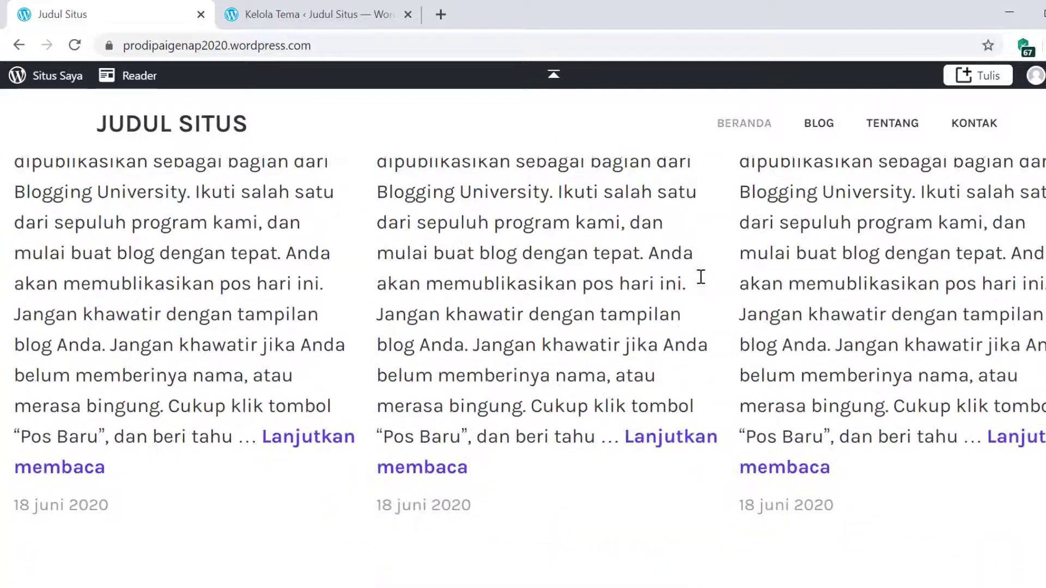
scroll(701, 276, "up", 5)
scroll(701, 276, "up", 5)
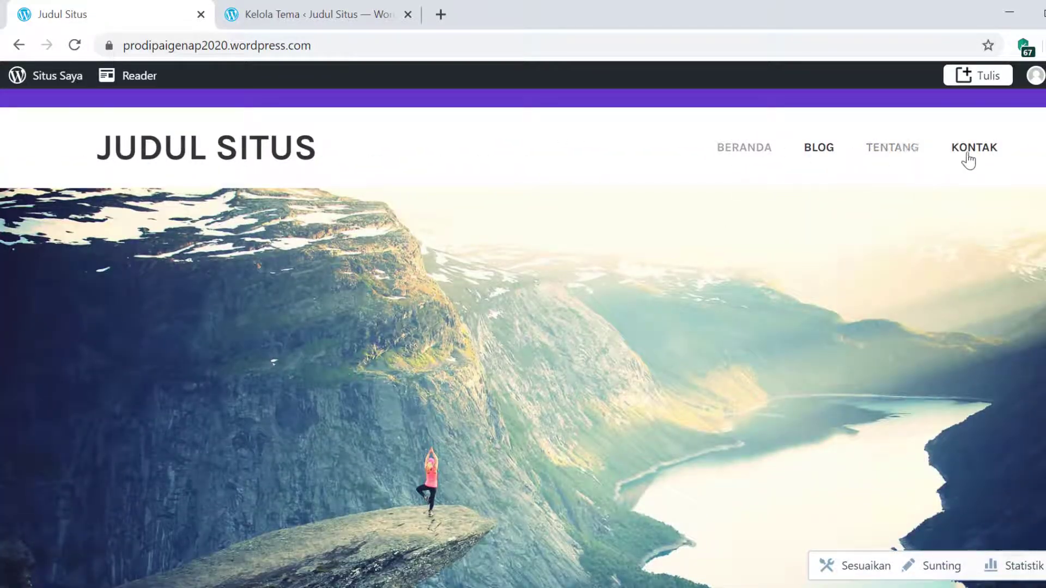
scroll(755, 226, "down", 5)
scroll(752, 226, "up", 5)
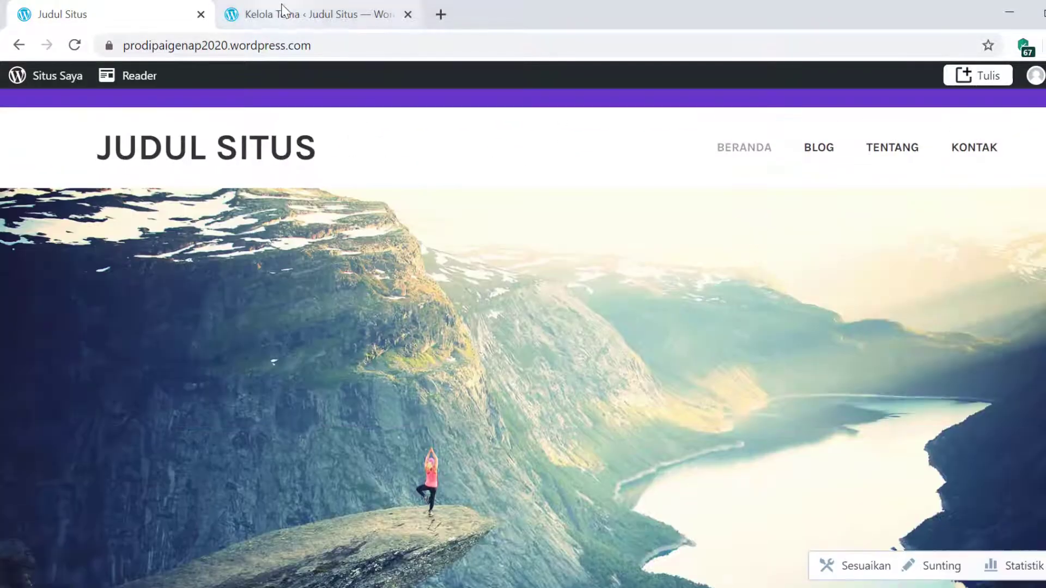
- Reactivate the Hemingway Rewritten theme from the themes page
left_click(282, 14)
scroll(350, 311, "down", 12)
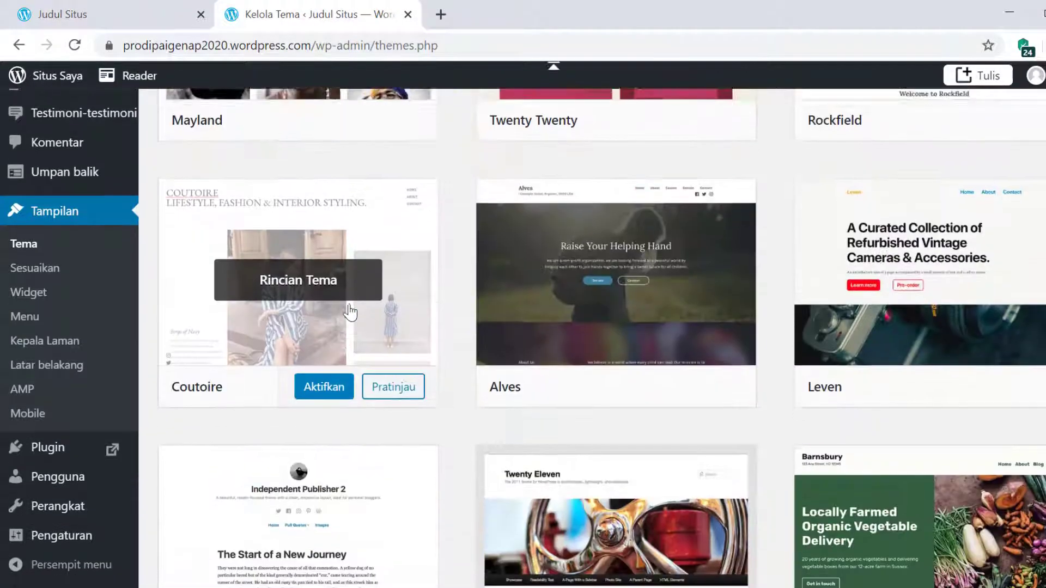
scroll(350, 311, "down", 20)
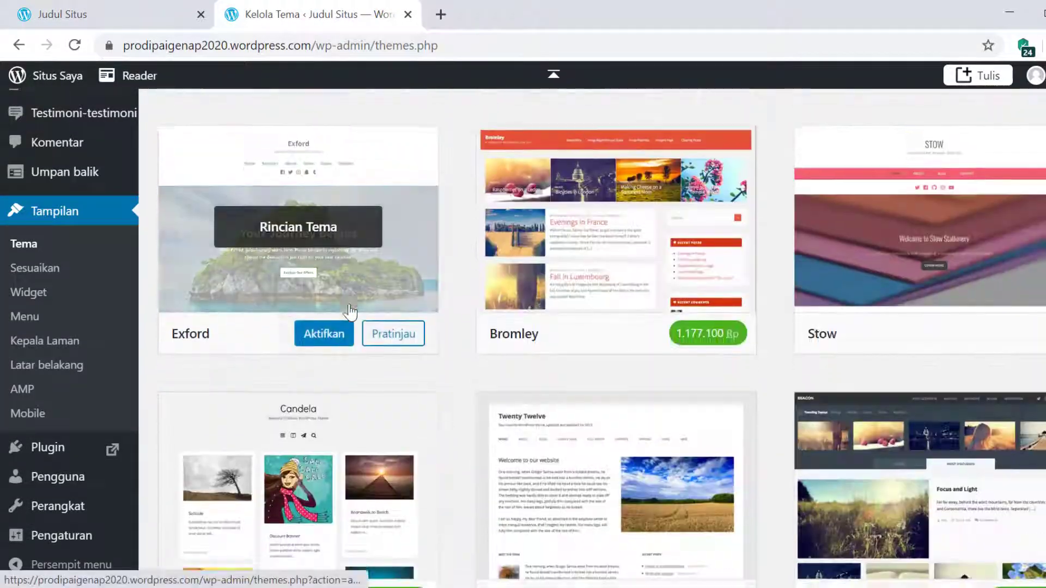
scroll(350, 311, "down", 4)
scroll(350, 310, "up", 4)
scroll(542, 359, "down", 3)
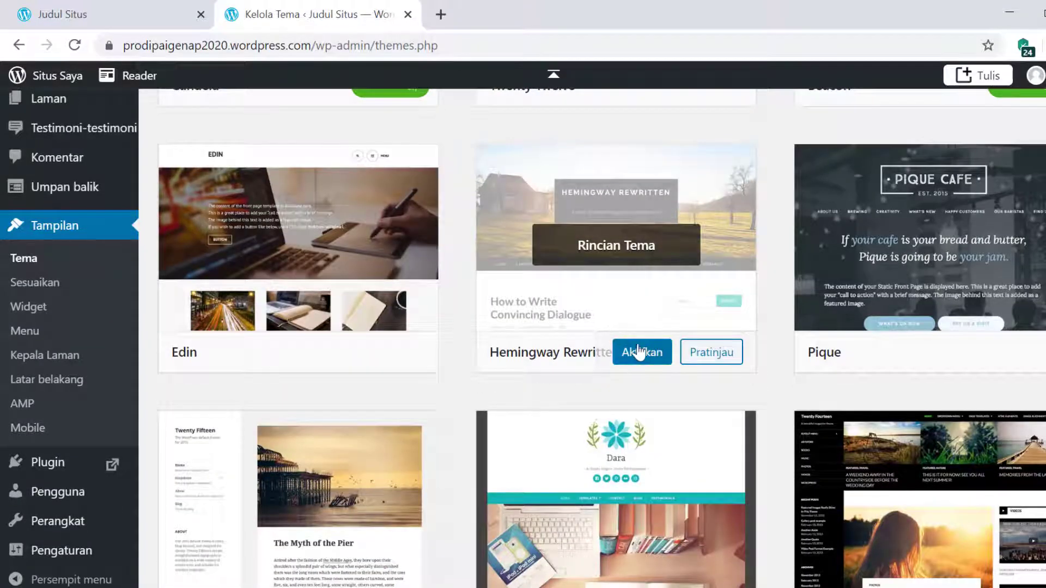
left_click(641, 358)
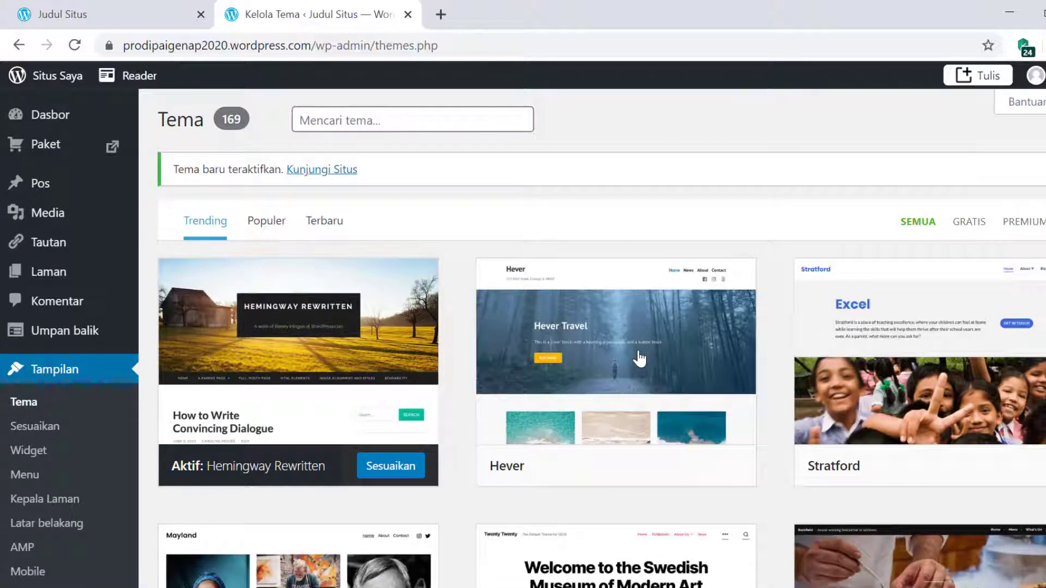
- Reload the live site to check the barn-and-field header, then return to Kelola Tema
left_click(82, 12)
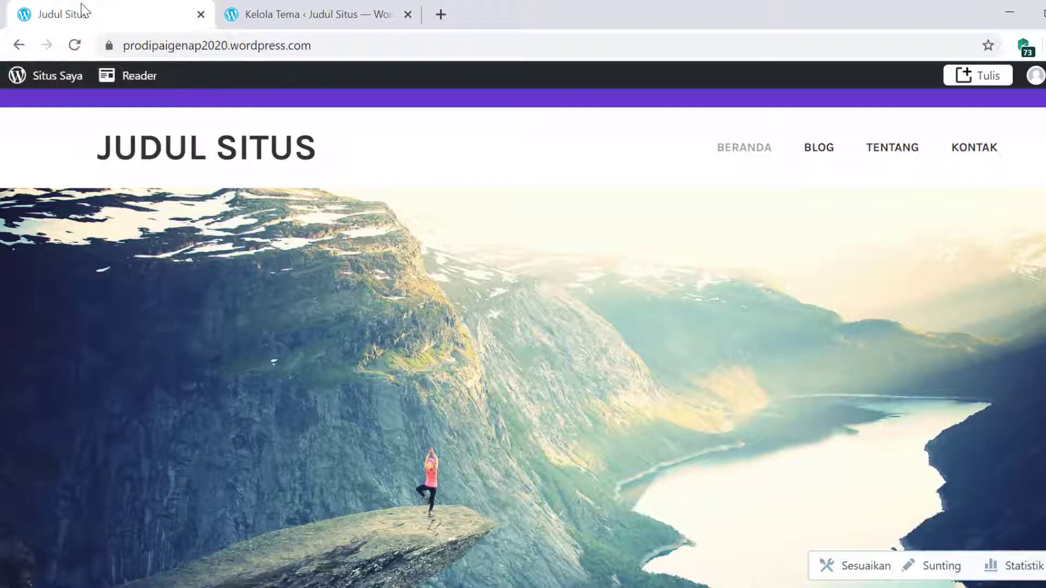
left_click(76, 45)
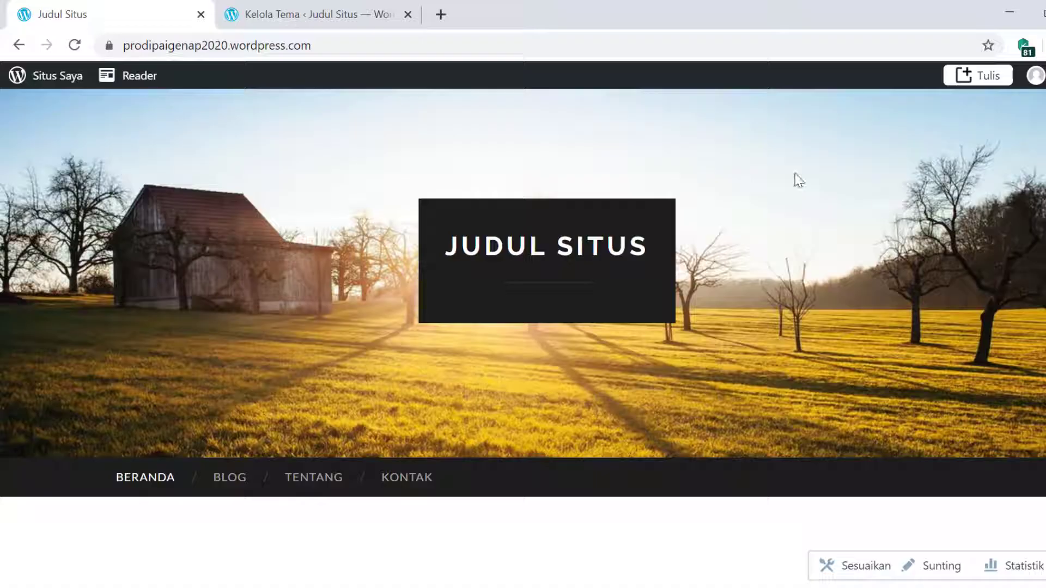
left_click(312, 17)
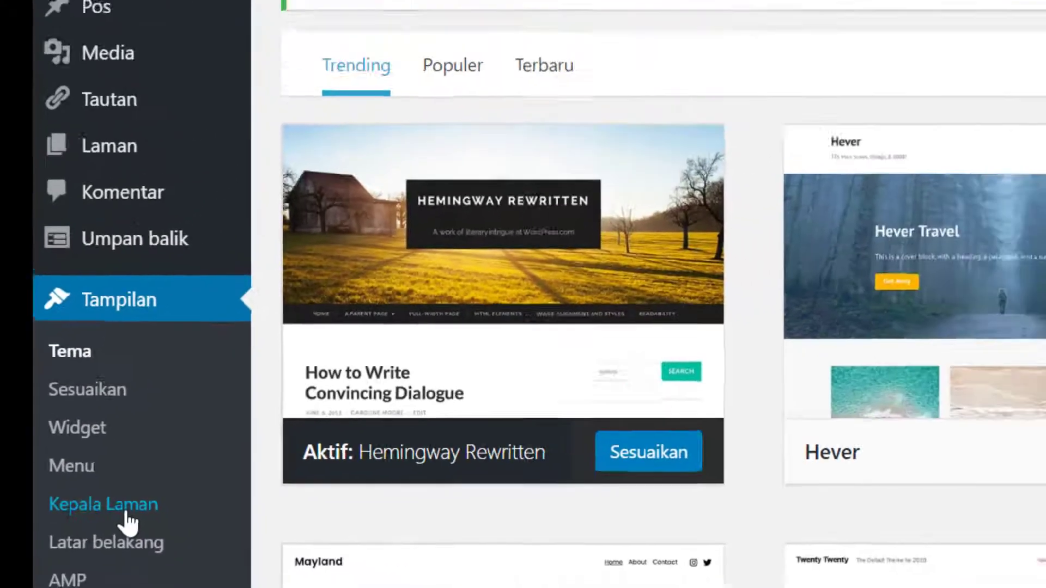
- Replace the barn-and-field header with the notebook-and-pen photo and save the change
left_click(180, 526)
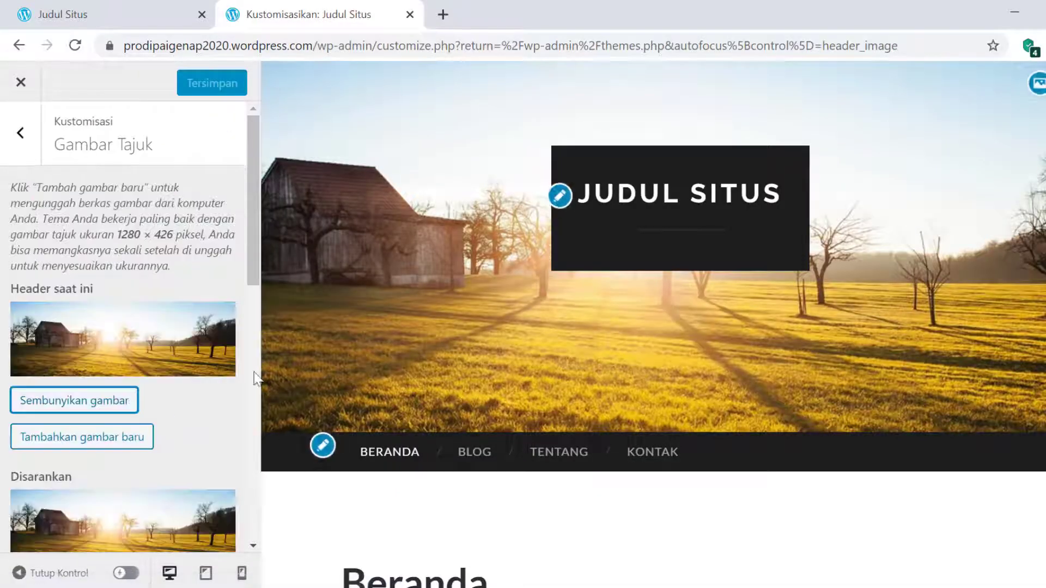
mouse_move(250, 217)
left_mouse_down()
mouse_move(244, 252)
mouse_move(248, 226)
left_mouse_up()
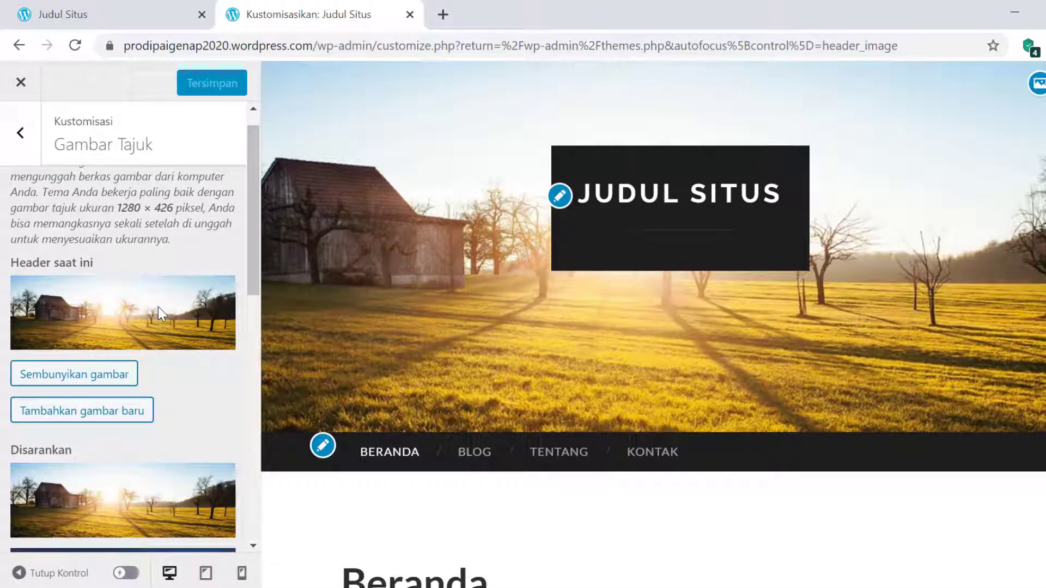
scroll(158, 307, "down", 6)
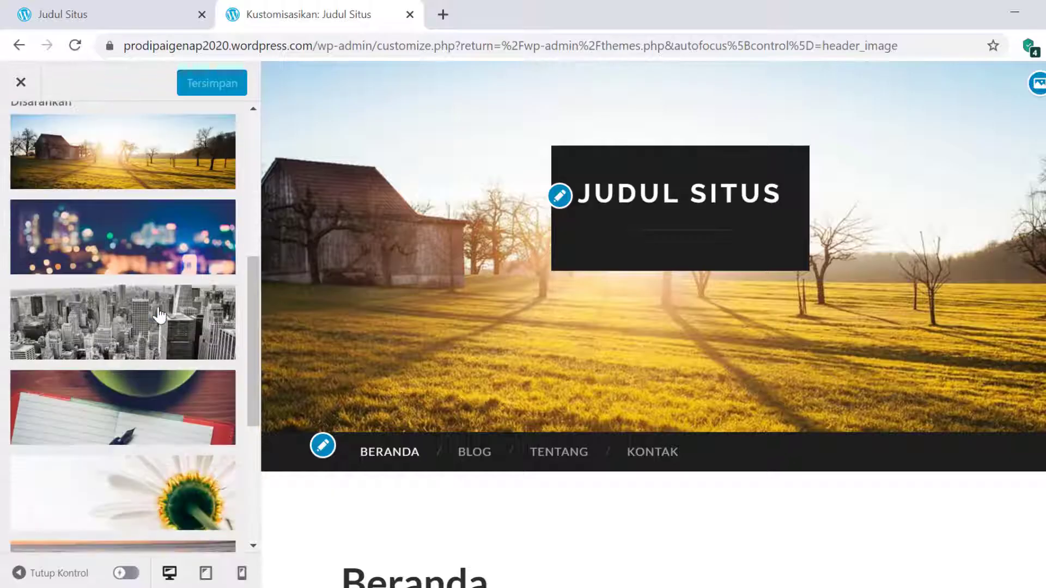
scroll(159, 315, "down", 5)
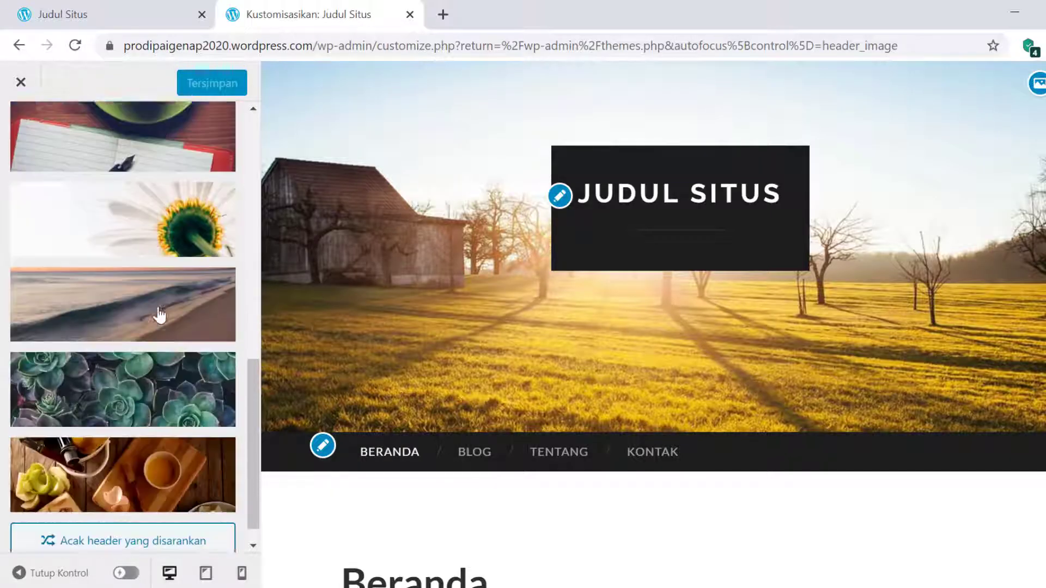
scroll(159, 315, "up", 6)
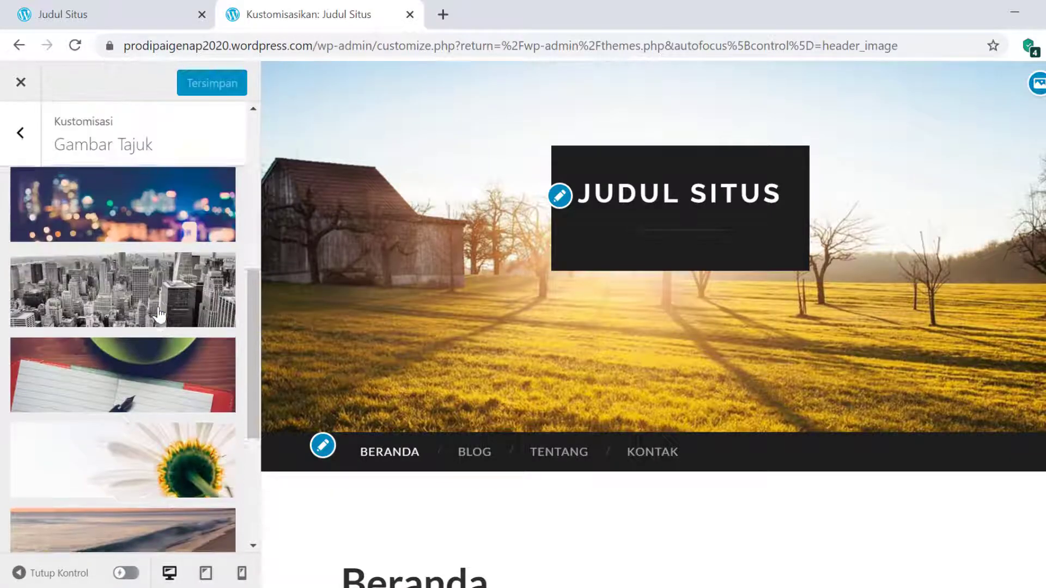
scroll(159, 315, "up", 2)
scroll(159, 315, "down", 5)
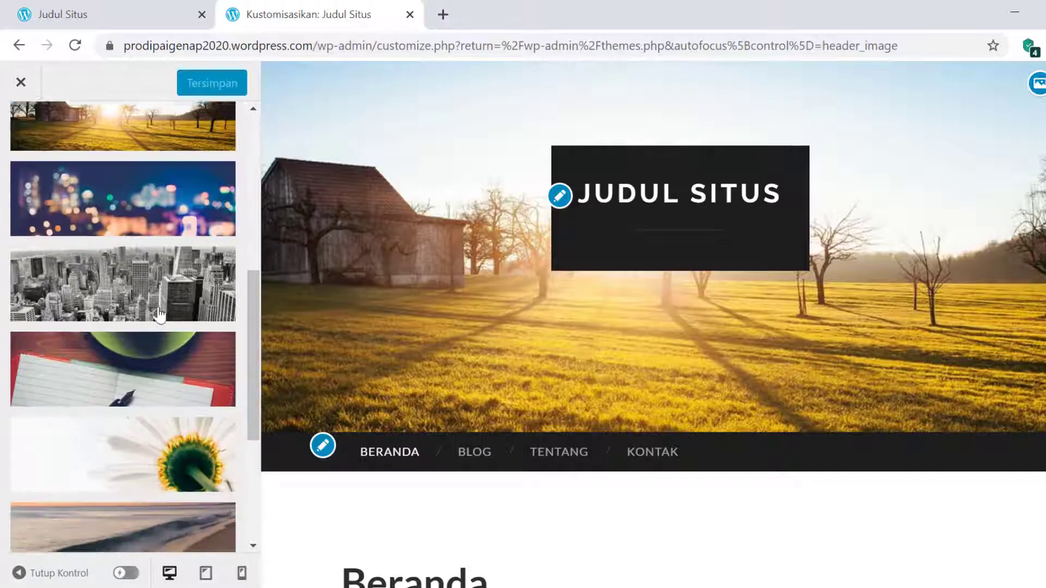
scroll(159, 315, "up", 1)
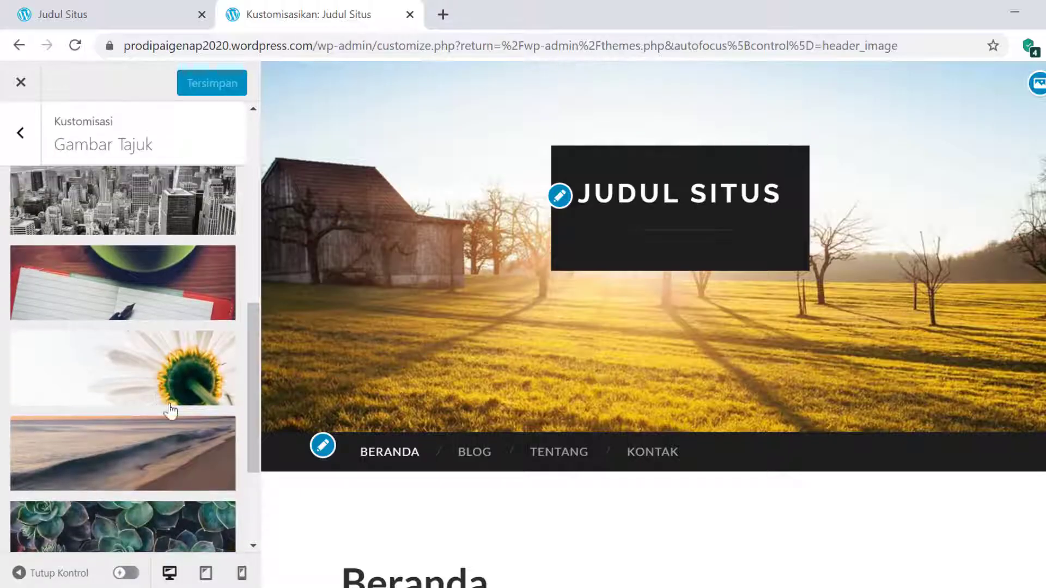
left_click(126, 275)
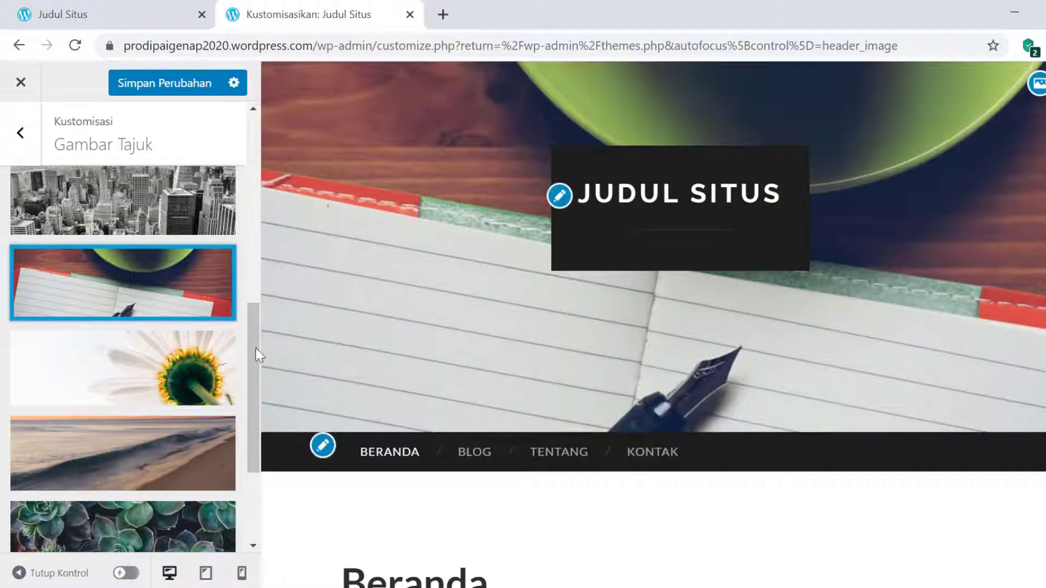
left_click(166, 86)
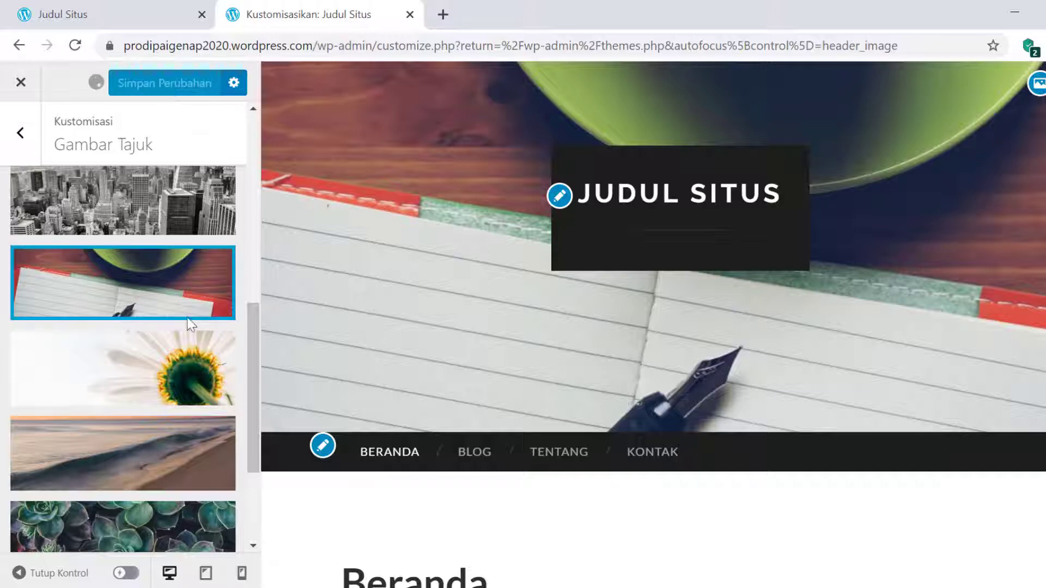
scroll(121, 420, "down", 3)
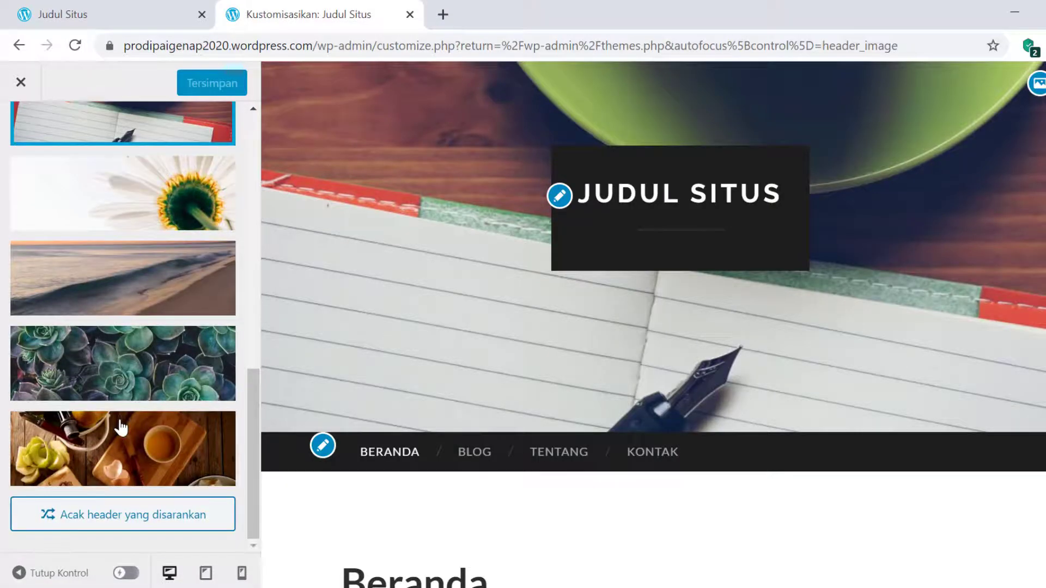
scroll(246, 174, "up", 5)
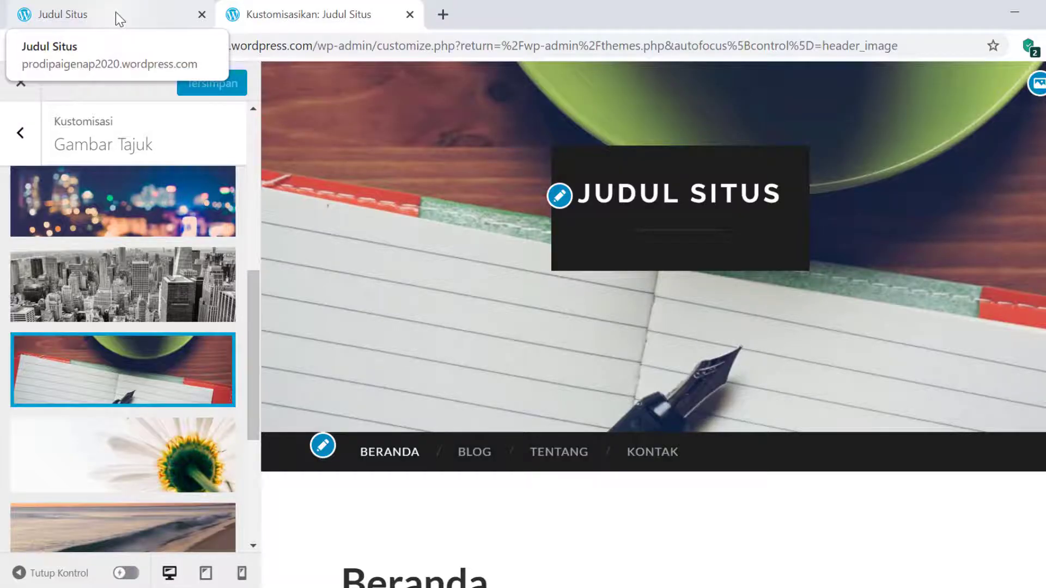
- After checking the live site, switch the header image to the food picture and save it
left_click(115, 14)
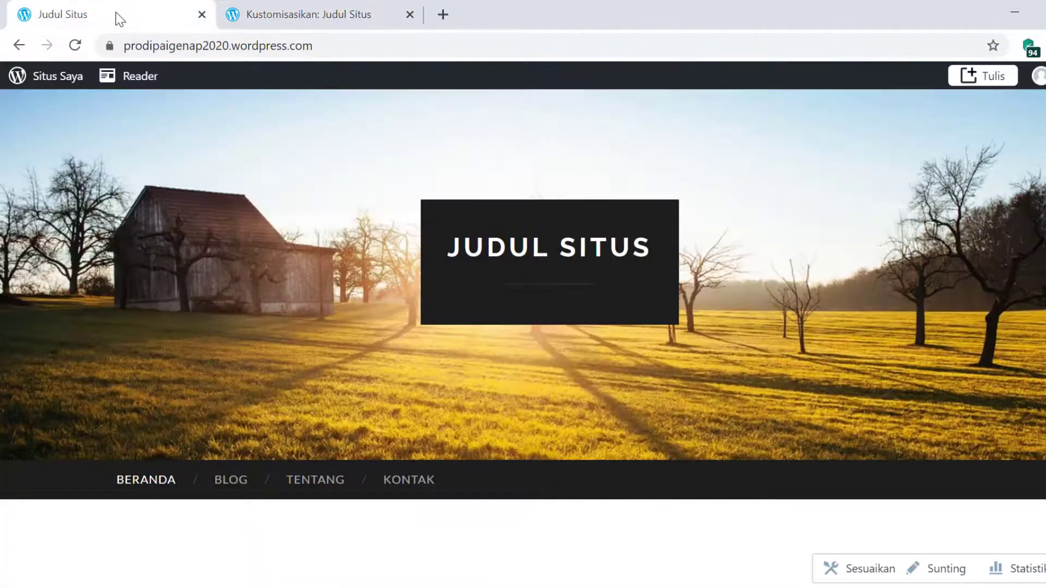
left_click(75, 46)
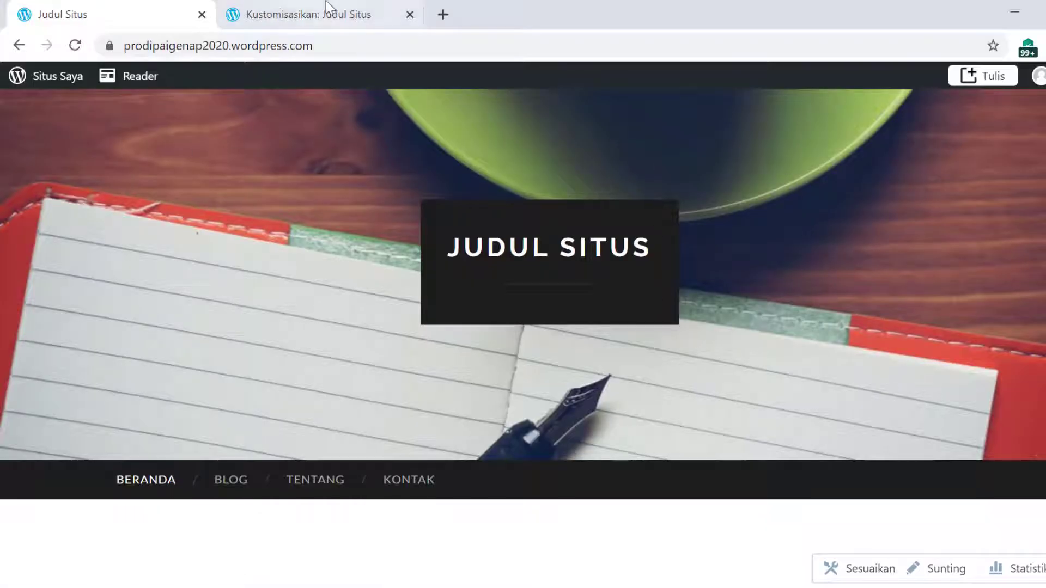
left_click(280, 13)
scroll(167, 470, "down", 3)
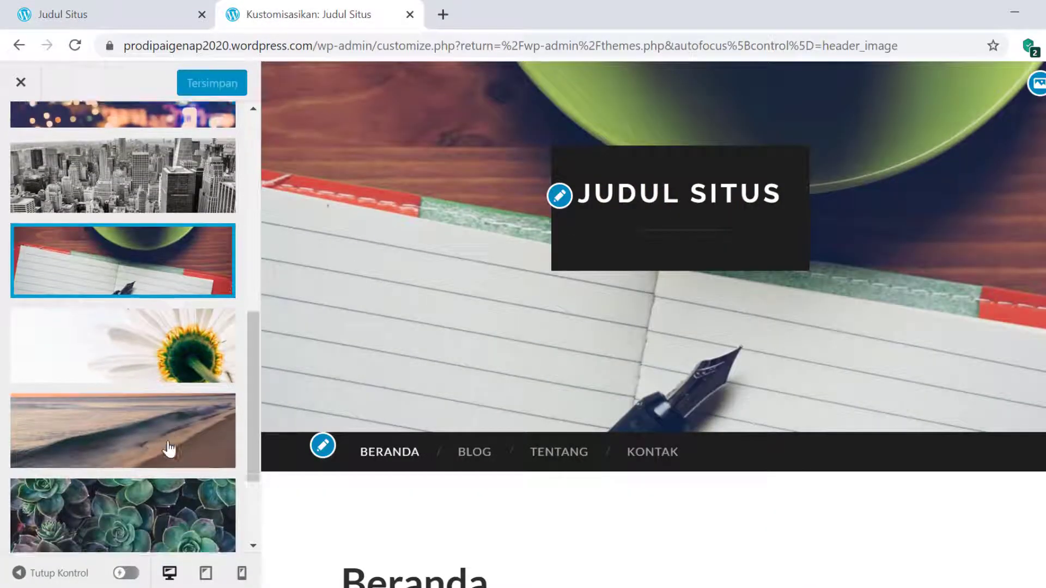
left_click(142, 452)
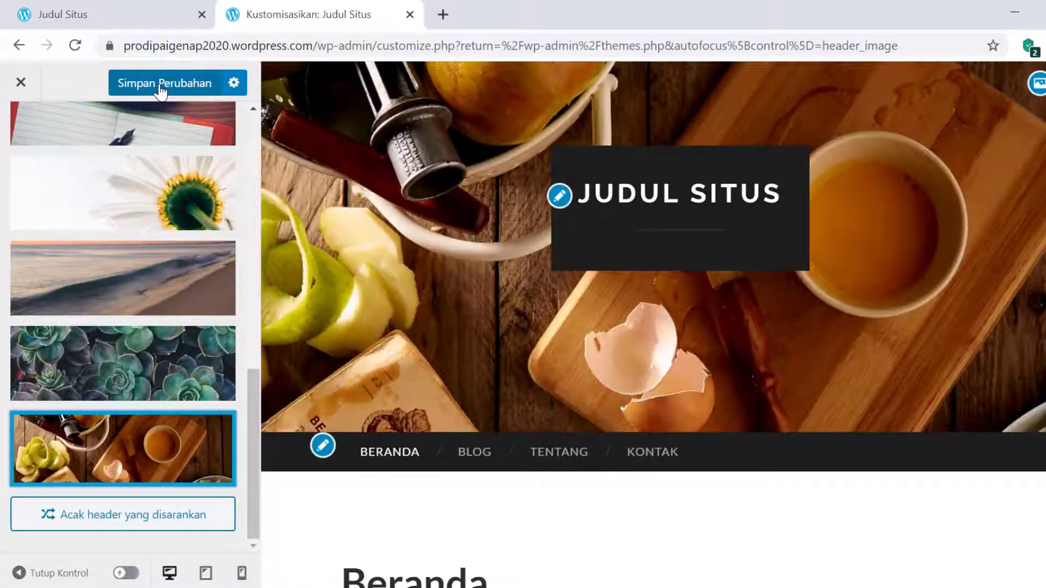
left_click(158, 91)
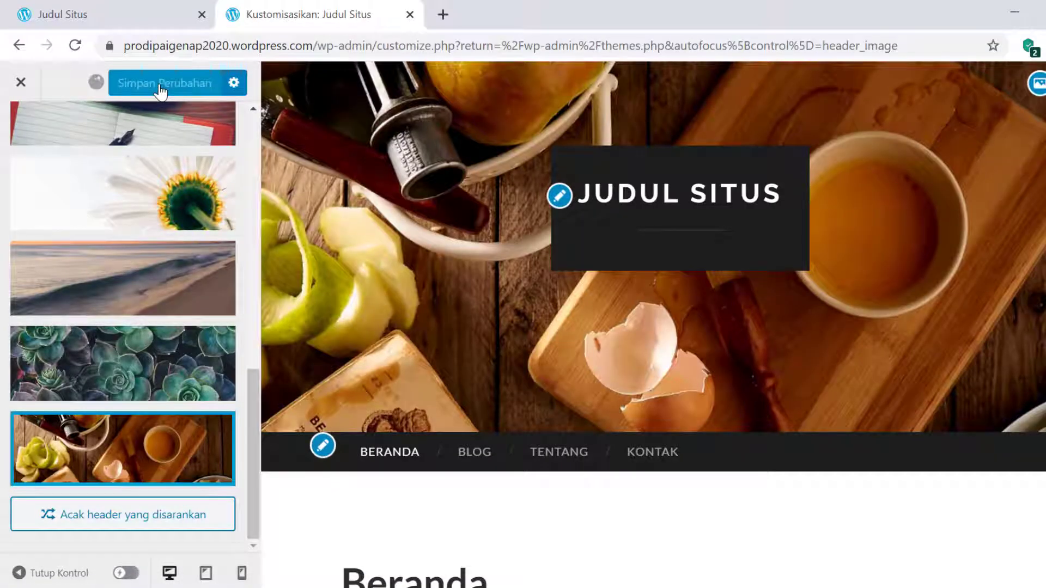
- Reload the live site to confirm the food header, then return to the Customizer
left_click(113, 12)
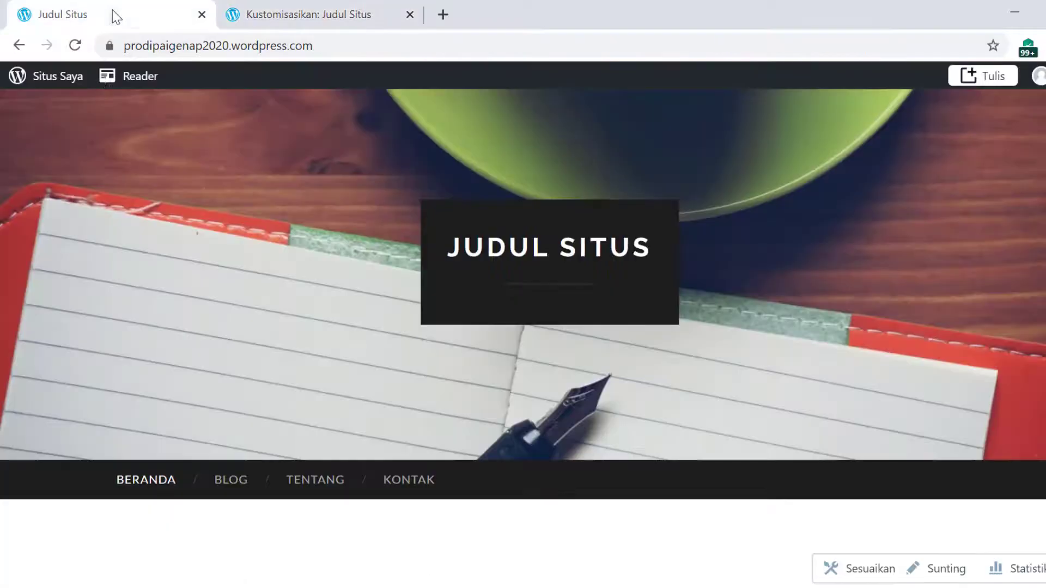
left_click(74, 45)
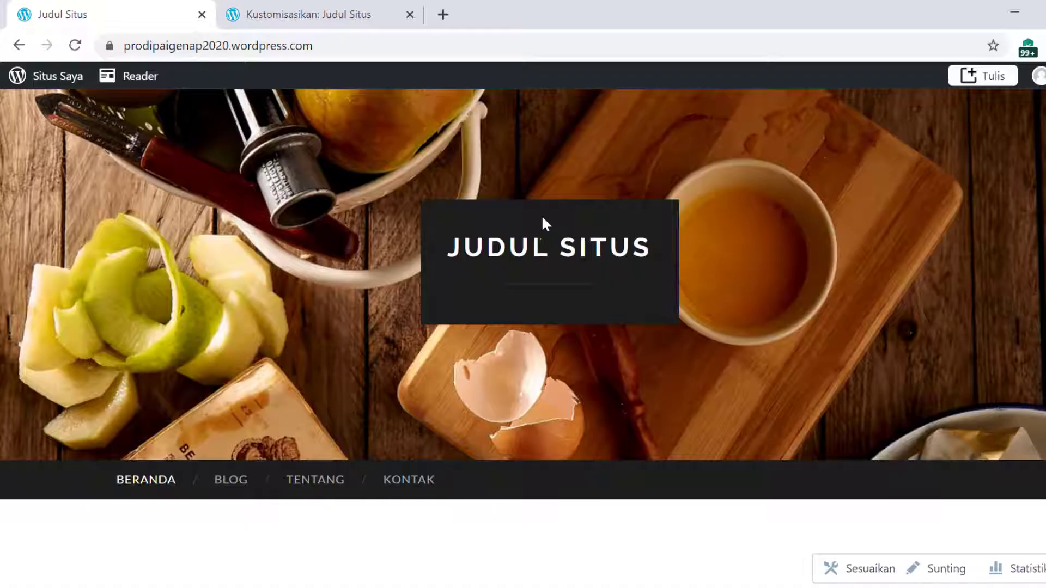
left_click(316, 16)
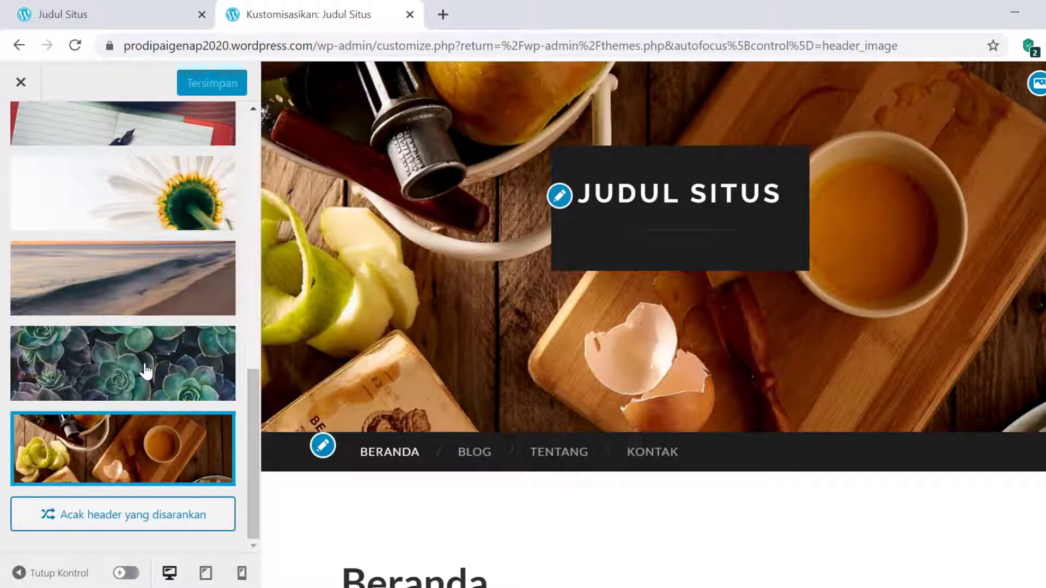
- Upload the portrait photo from the Pictures folder as a new header image
scroll(146, 371, "up", 7)
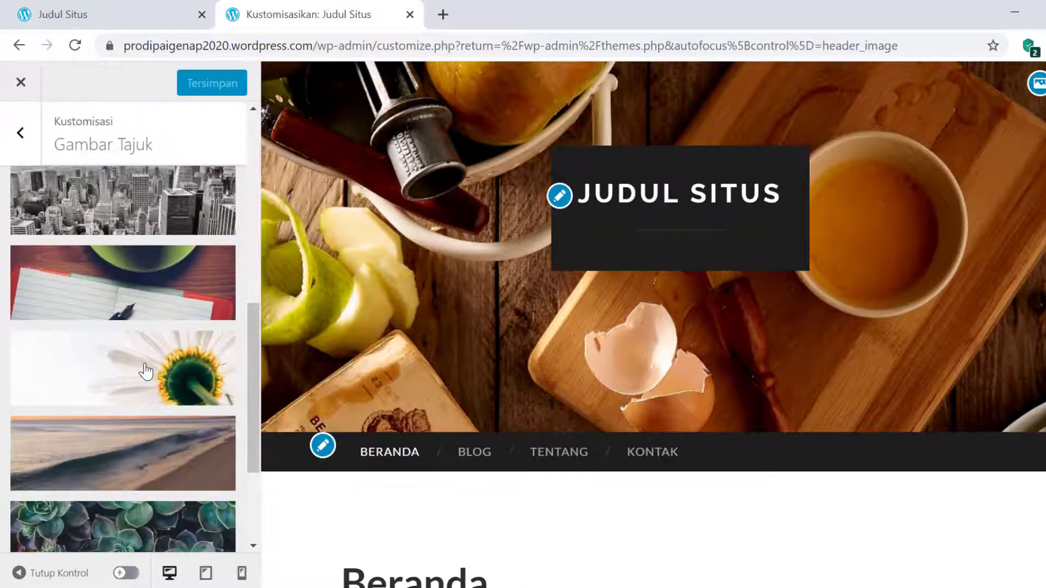
scroll(145, 239, "up", 1)
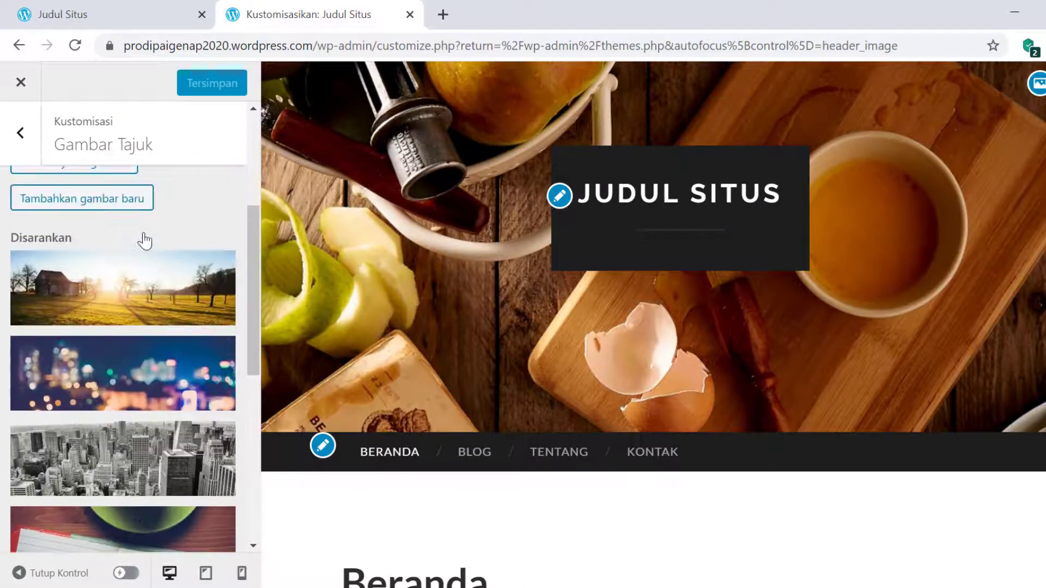
scroll(145, 240, "down", 7)
scroll(145, 239, "up", 6)
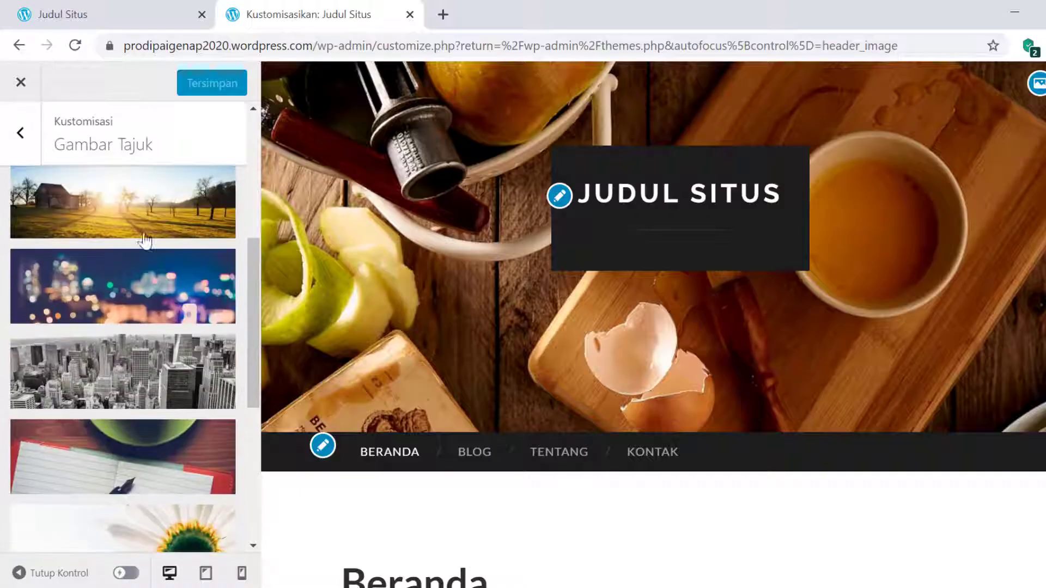
scroll(139, 360, "up", 7)
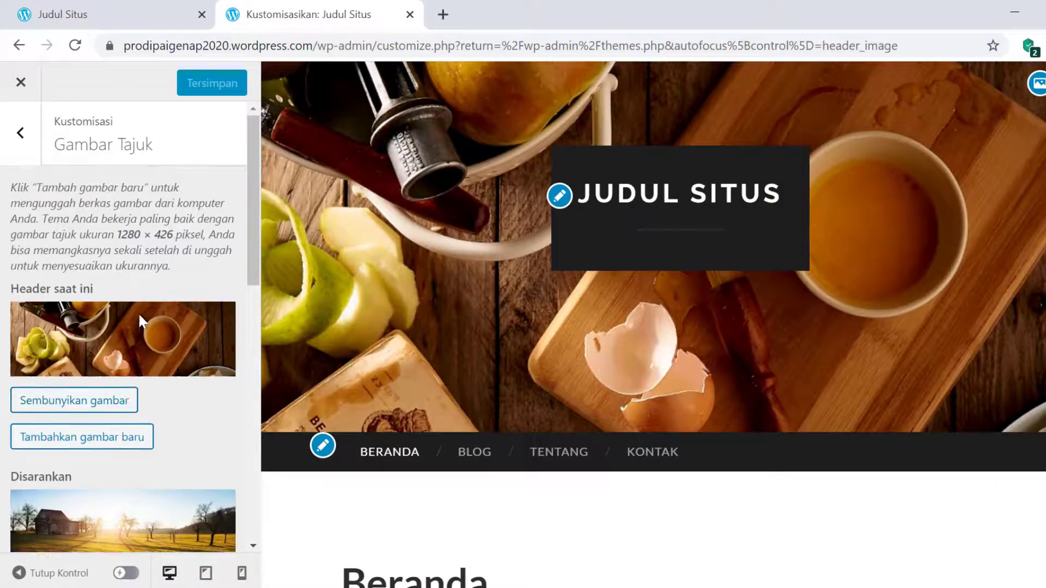
scroll(139, 322, "down", 2)
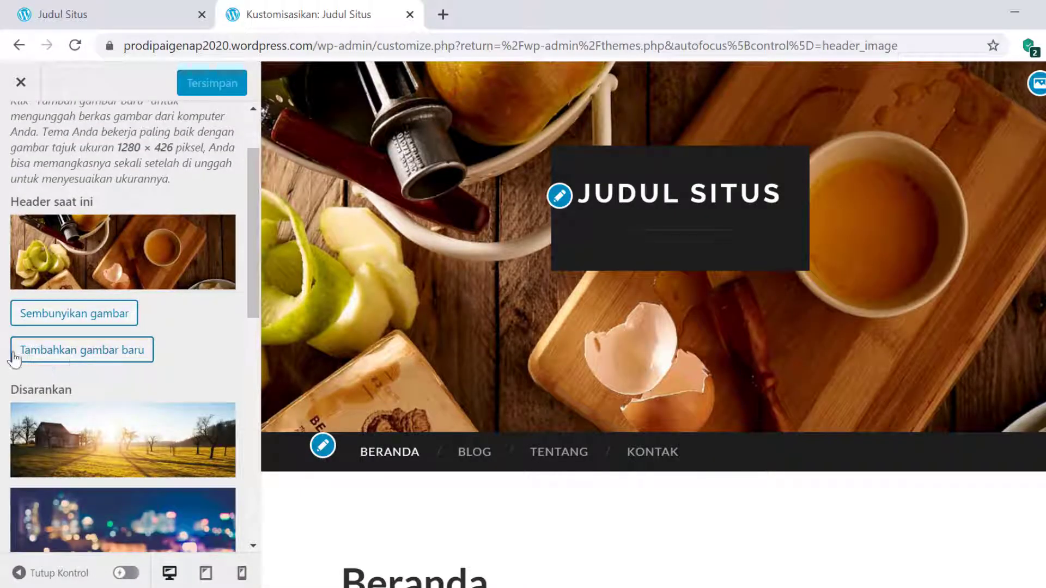
left_click(84, 358)
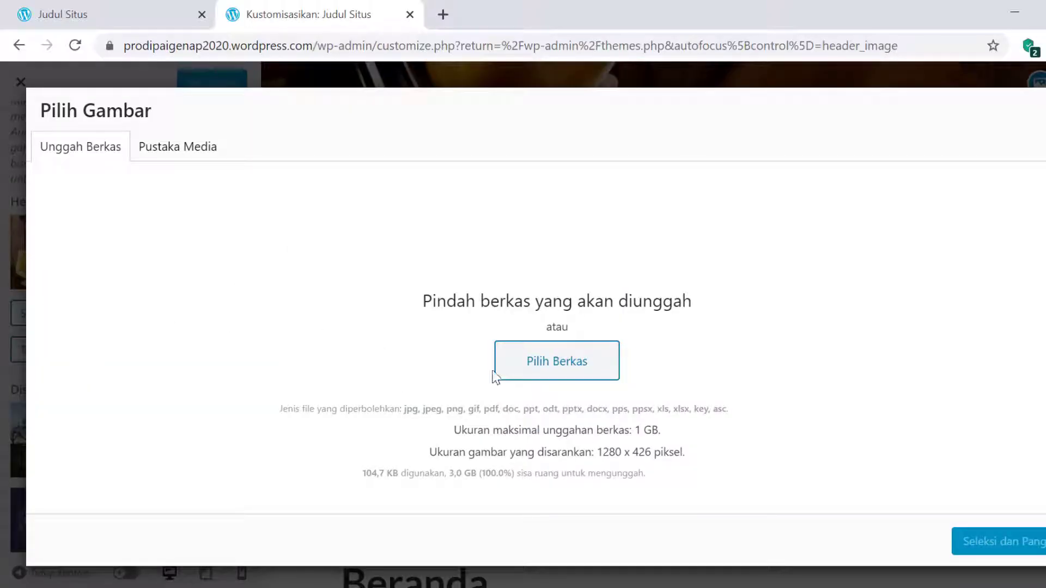
left_click(555, 375)
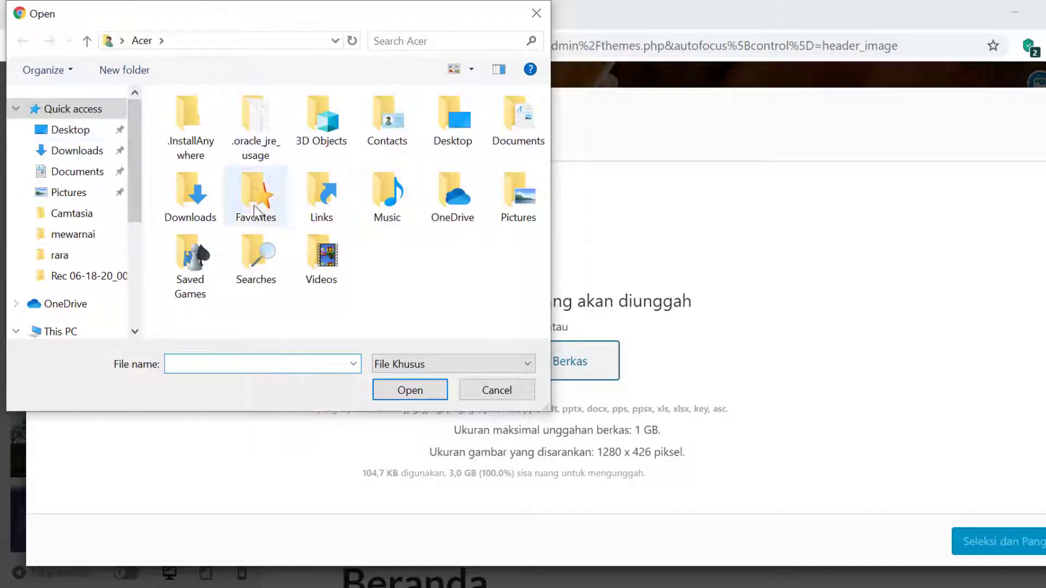
double_click(527, 199)
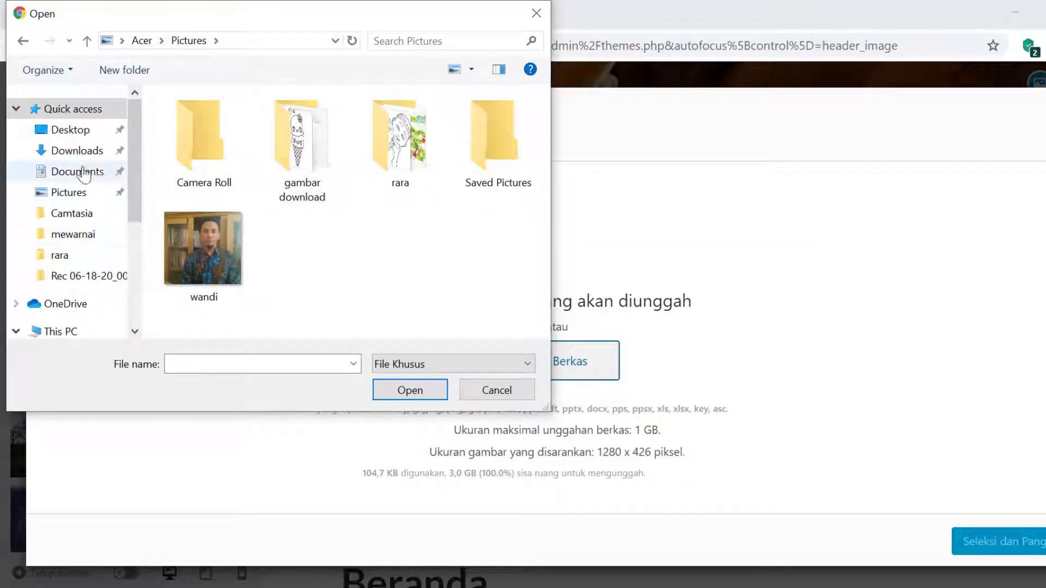
left_click(188, 247)
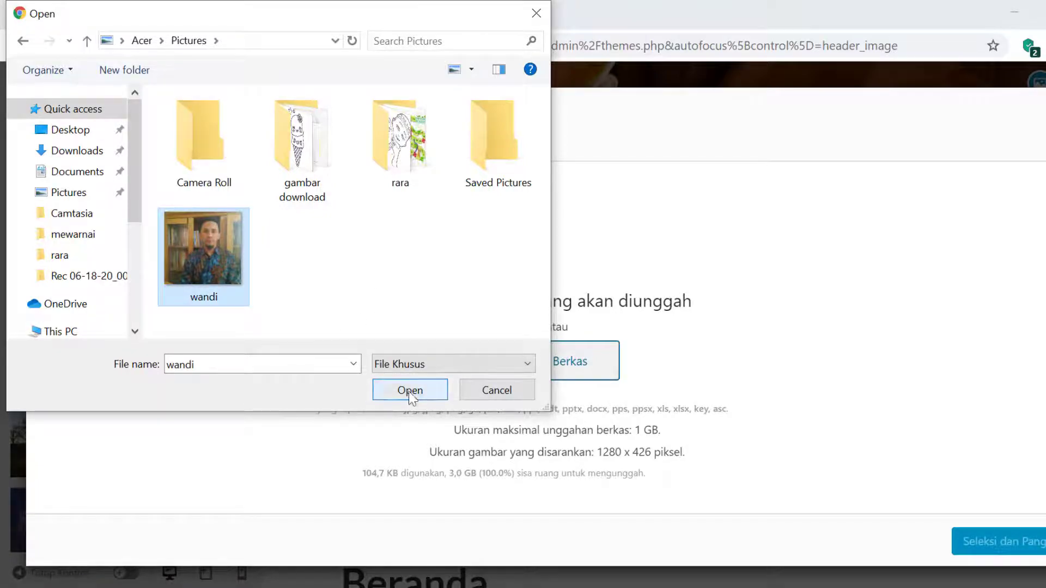
left_click(410, 390)
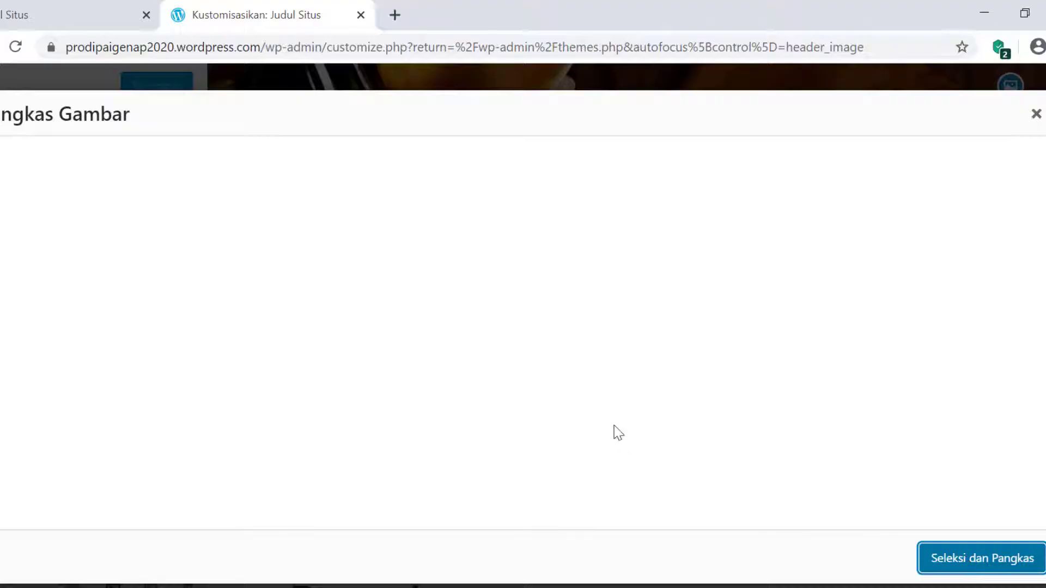
- Move and extend the crop box over the portrait's face, then crop the image
left_click_drag(569, 237, 599, 261)
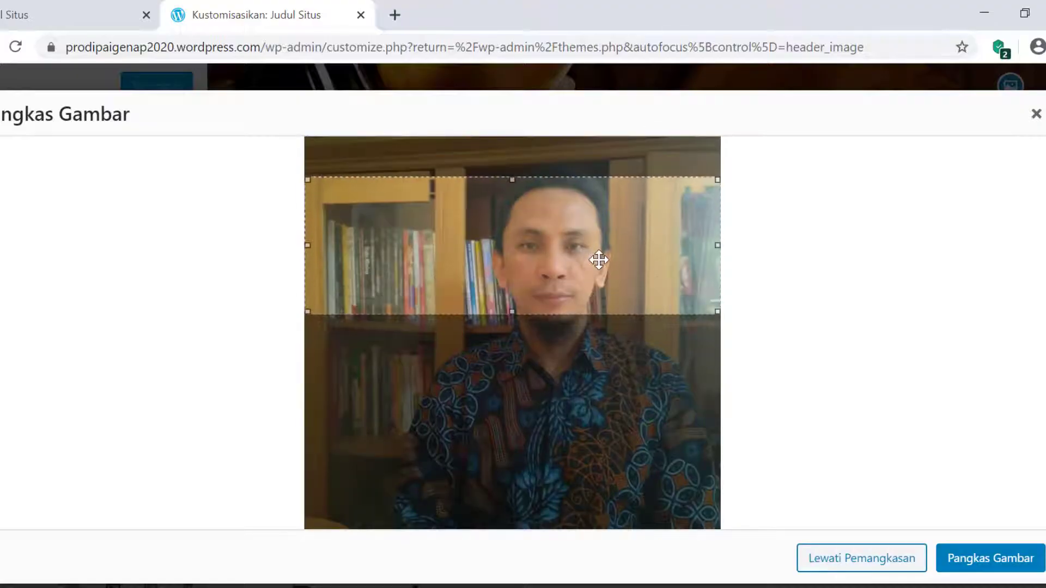
left_click_drag(514, 309, 506, 341)
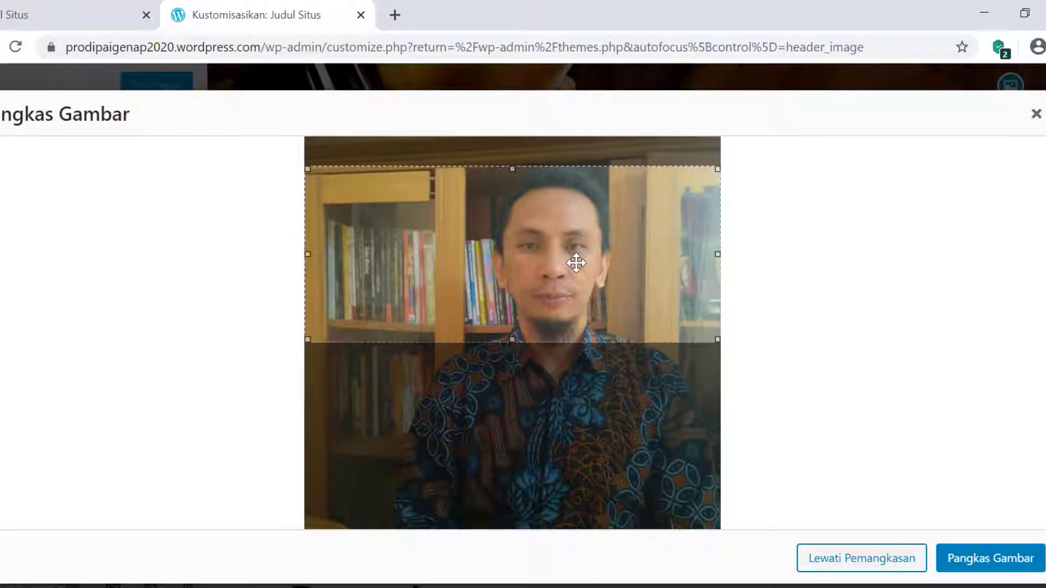
left_click(990, 567)
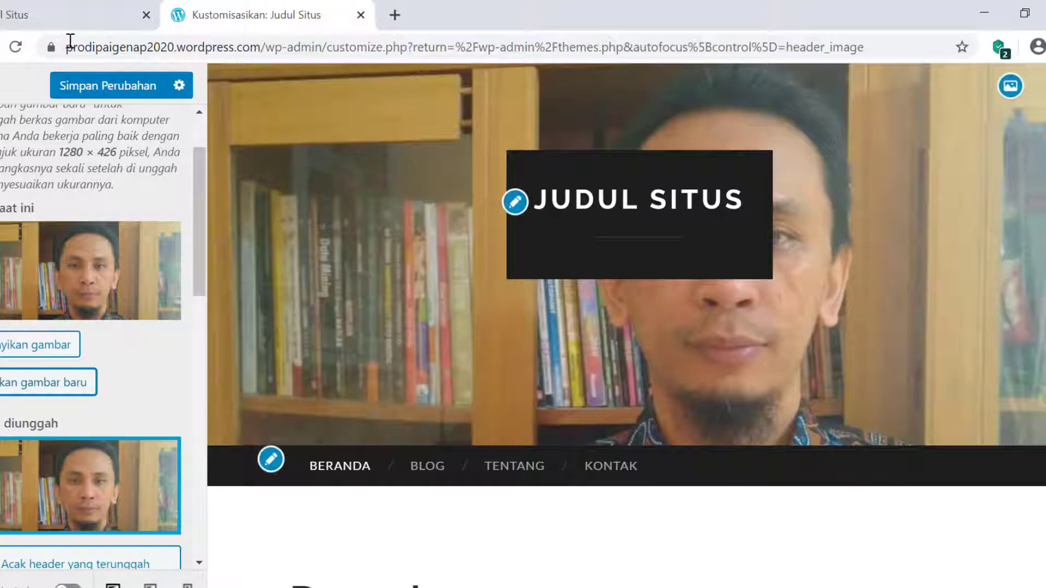
- Save the portrait header, reload the live site to check it, and return to the Customizer
left_click(113, 88)
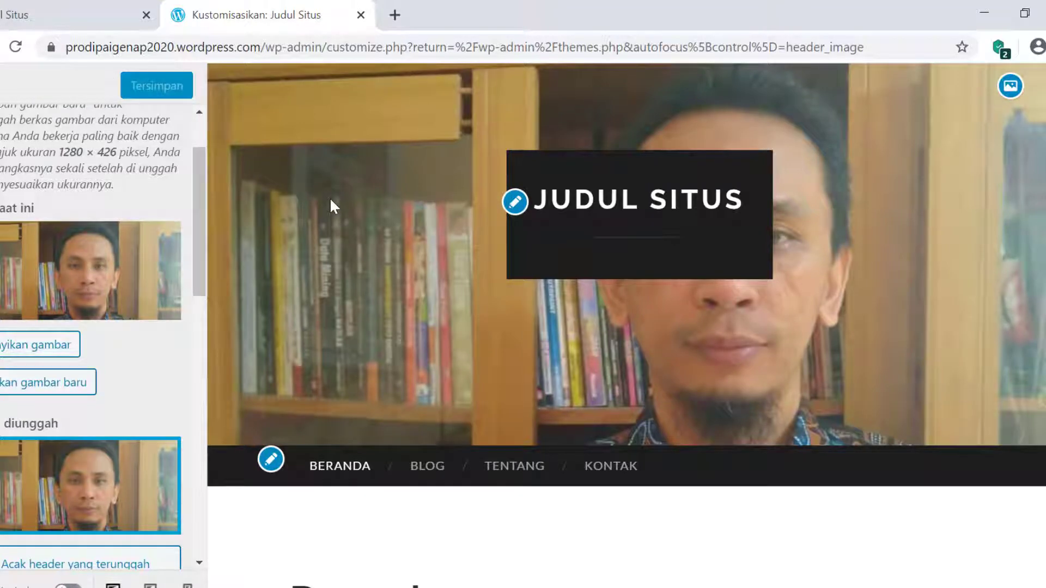
left_click(69, 12)
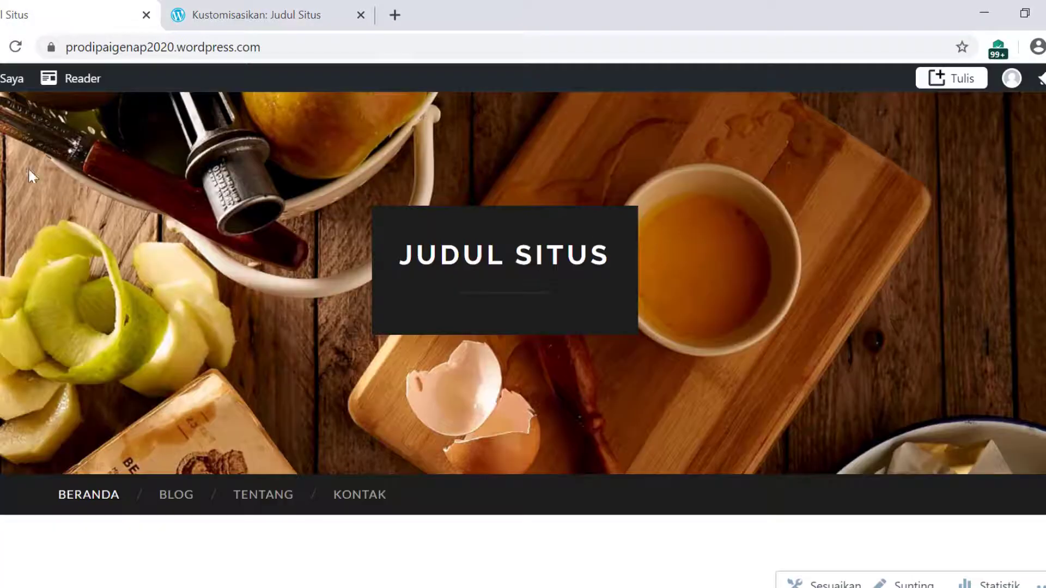
left_click(19, 48)
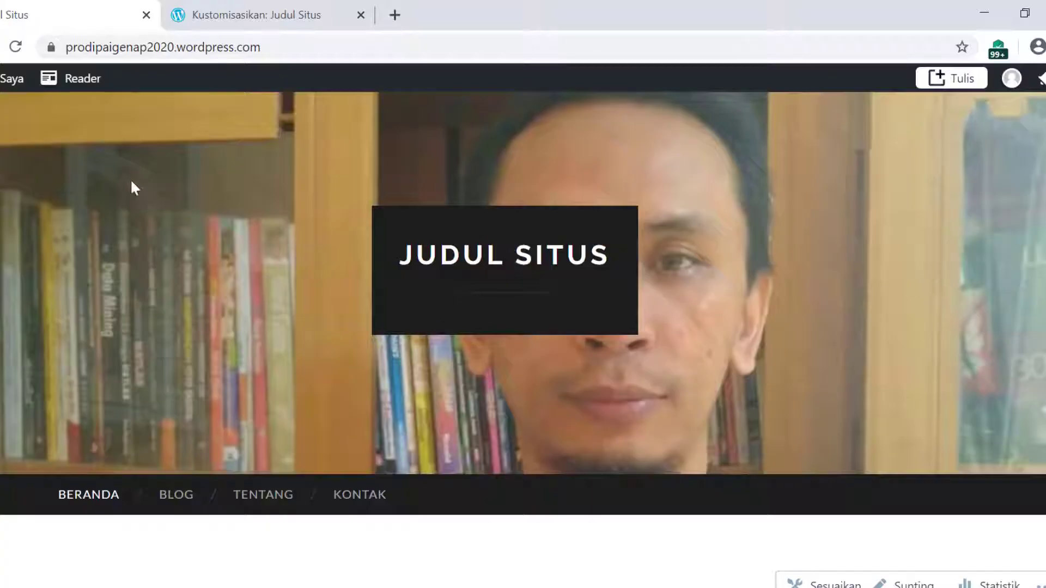
left_click(246, 13)
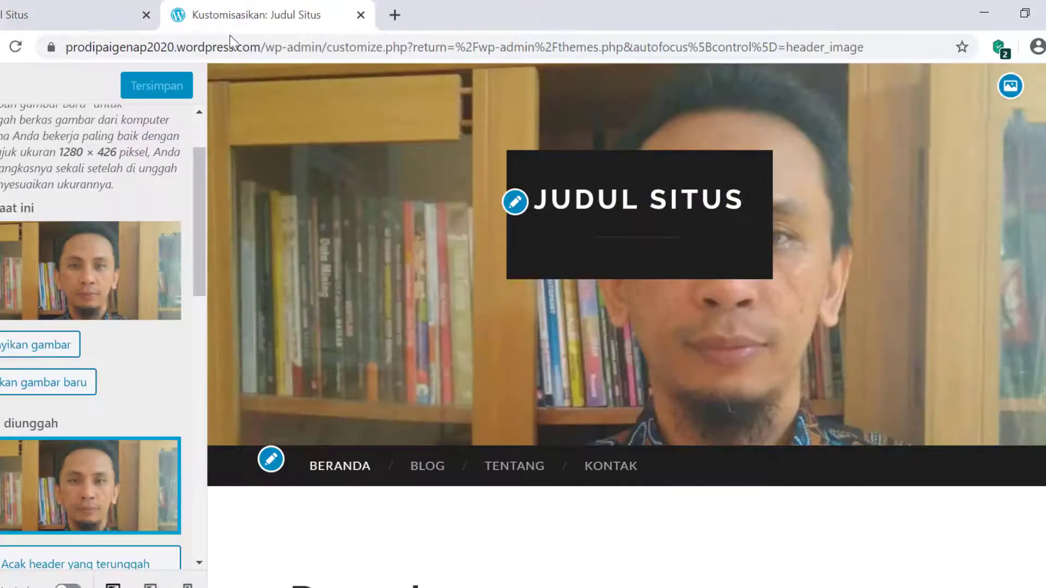
- Restore the food thumbnail as the header, save, and reload the live site to confirm
scroll(120, 387, "down", 5)
scroll(121, 389, "down", 10)
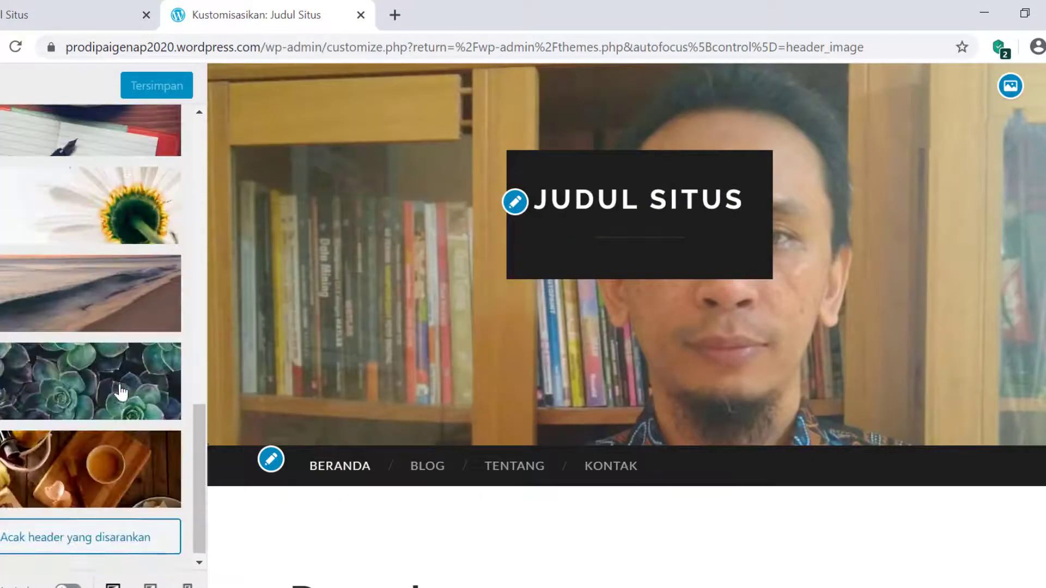
left_click(99, 469)
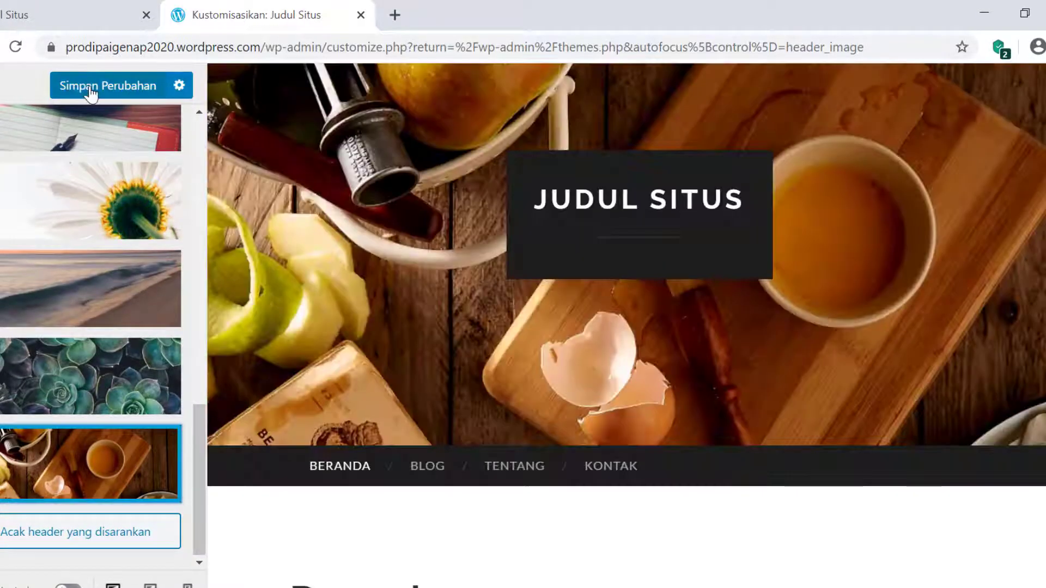
left_click(90, 90)
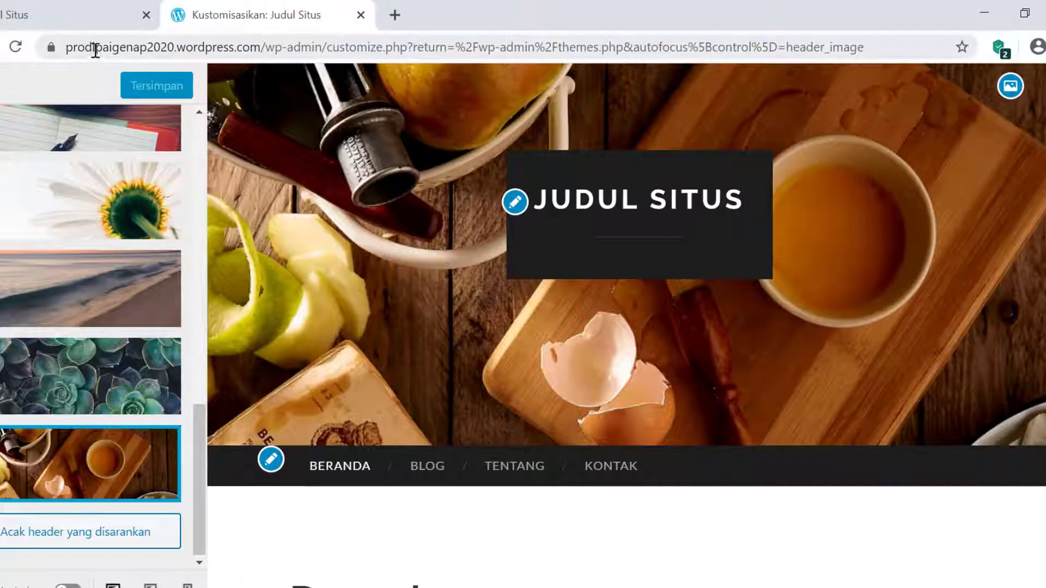
left_click(93, 17)
left_click(15, 47)
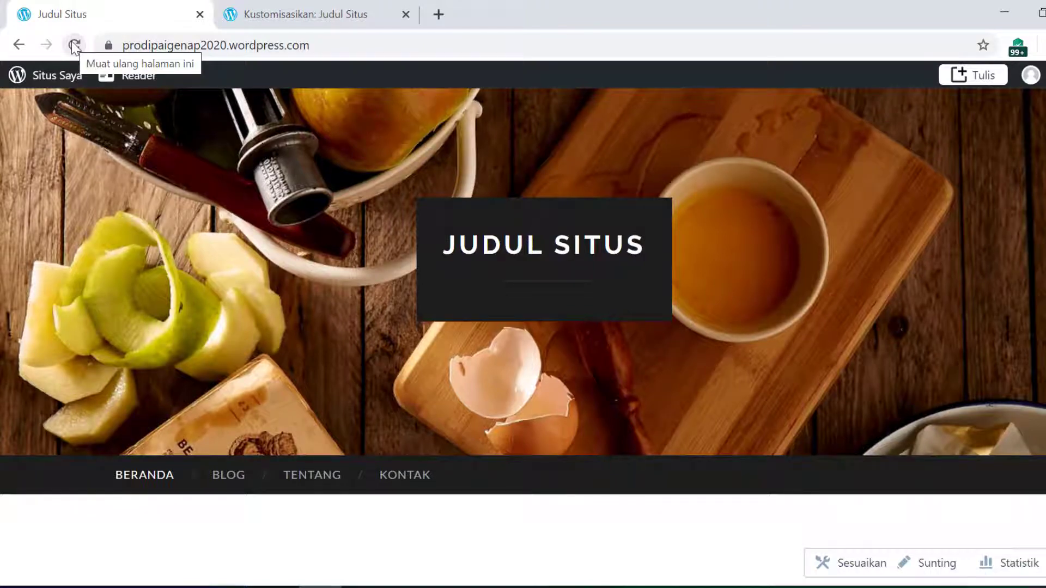
- Close the Customizer and reopen it through Tampilan > Latar belakang
left_click(348, 17)
scroll(233, 148, "up", 5)
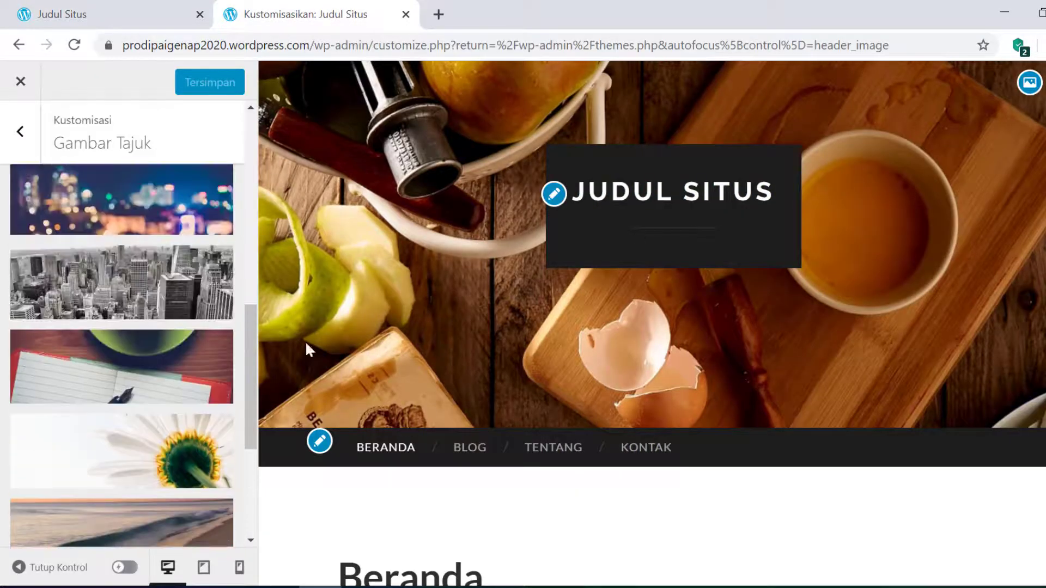
scroll(120, 226, "up", 5)
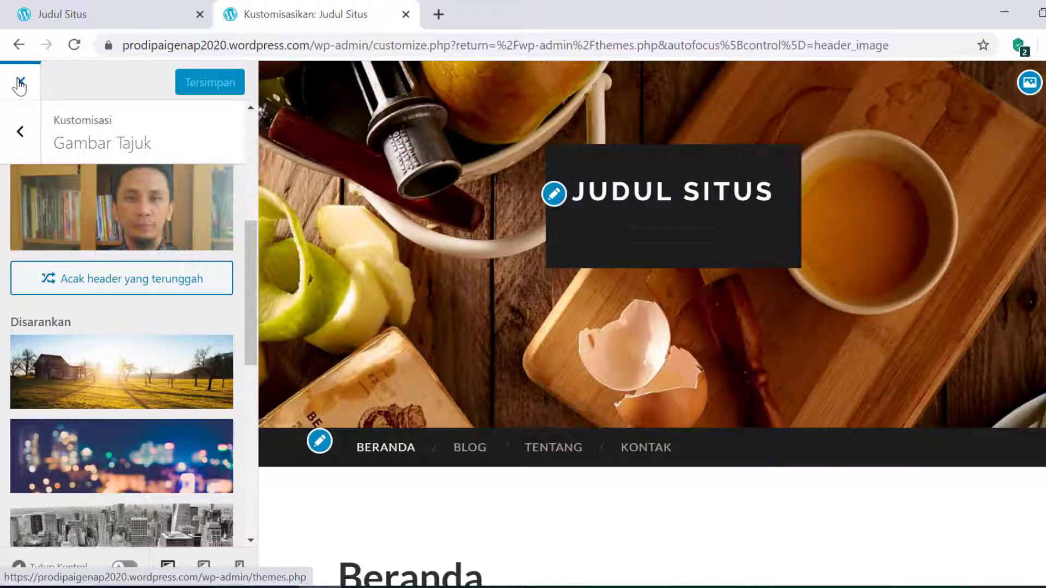
left_click(20, 83)
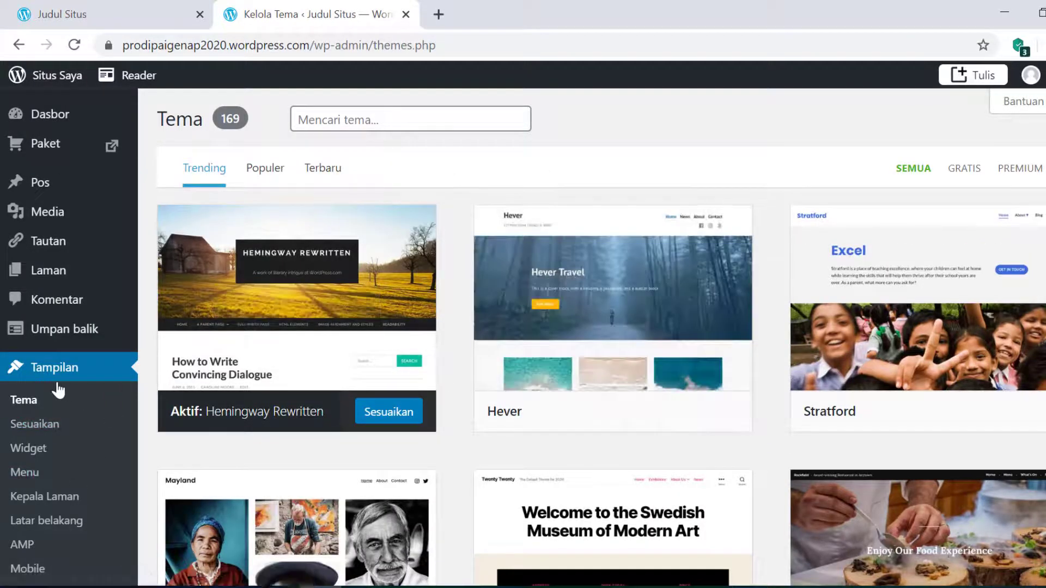
scroll(109, 425, "down", 2)
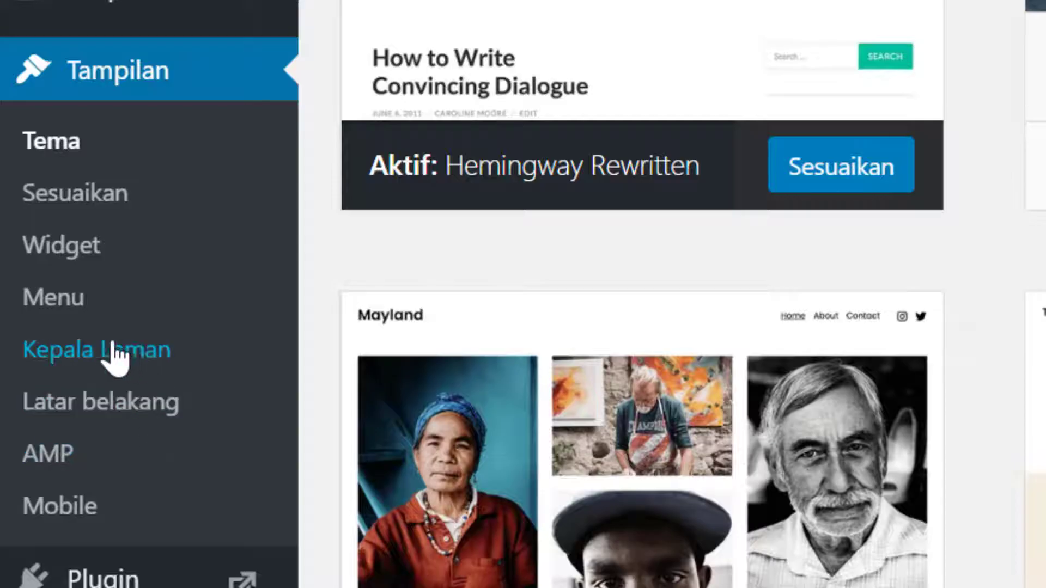
scroll(110, 488, "down", 3)
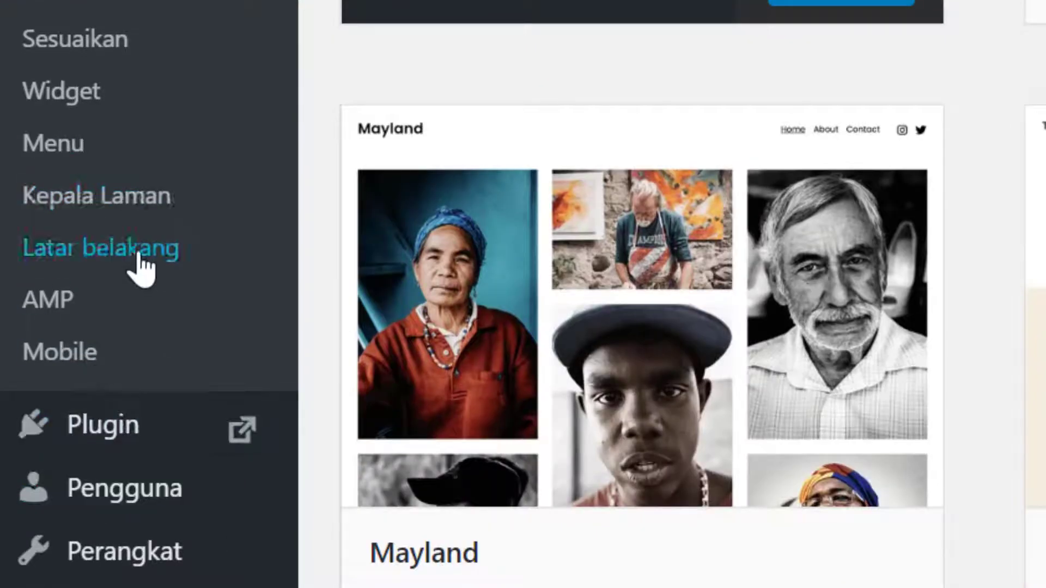
left_click(140, 255)
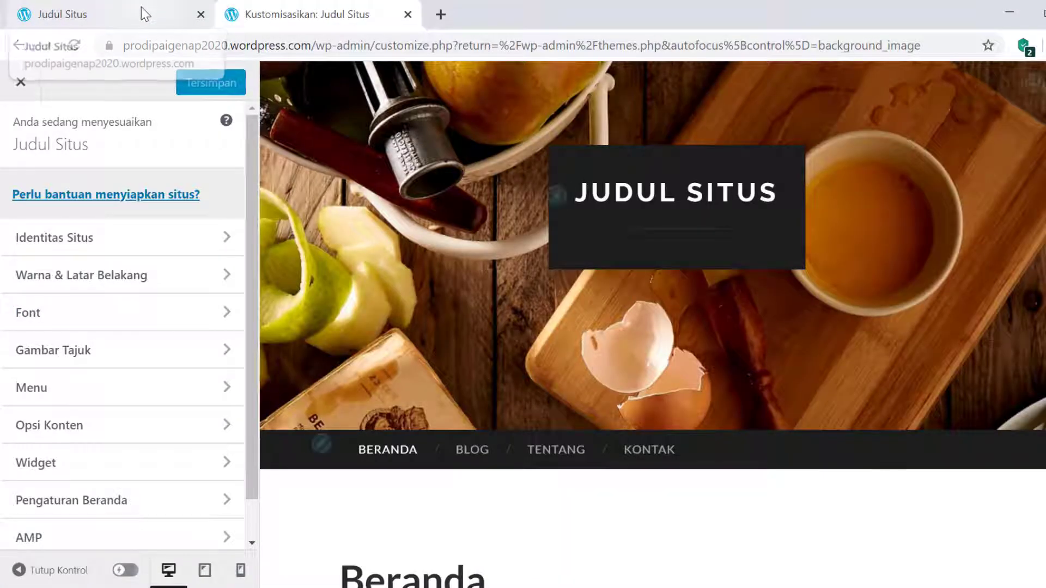
- Return to the Kustomisasikan tab and open the Warna & Latar Belakang section
left_click(141, 13)
scroll(623, 376, "down", 20)
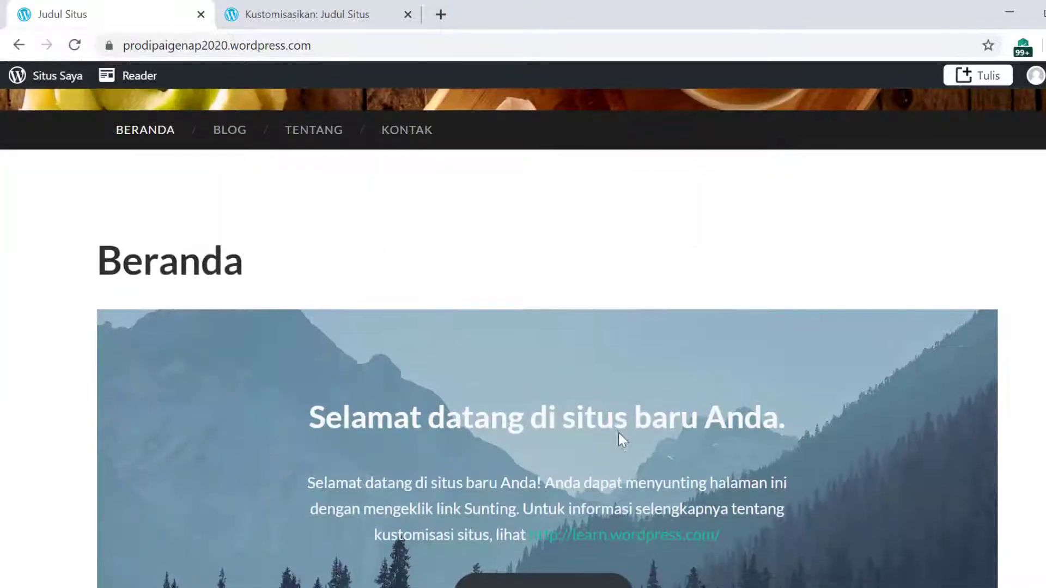
scroll(595, 465, "down", 3)
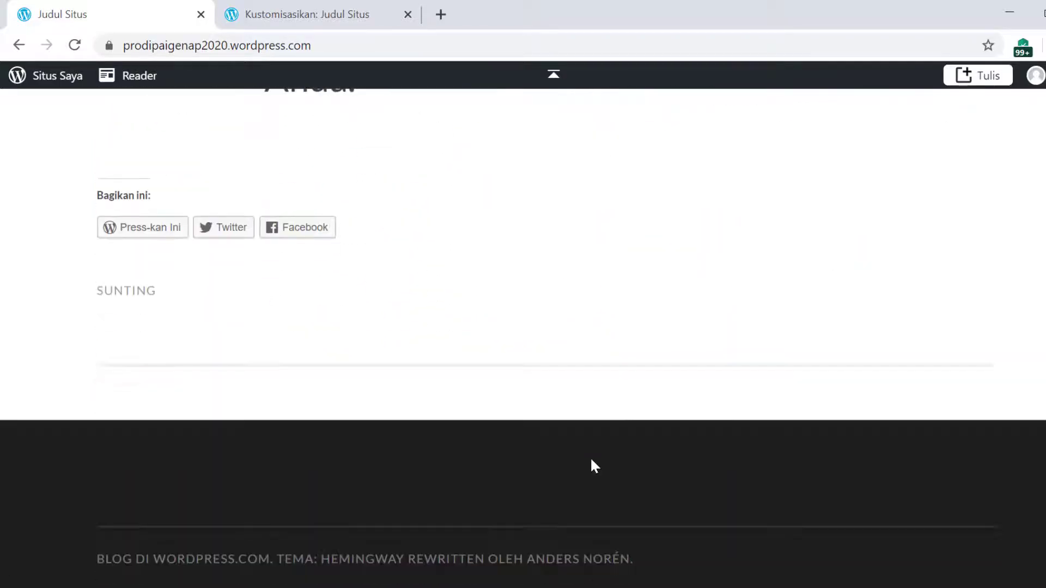
scroll(591, 463, "up", 14)
scroll(1035, 436, "up", 15)
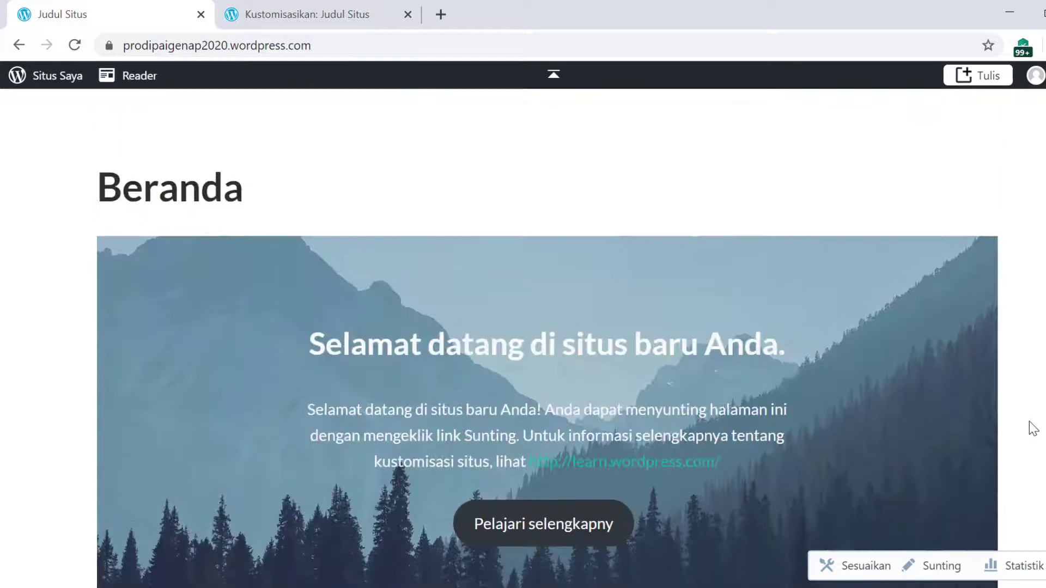
left_click(338, 14)
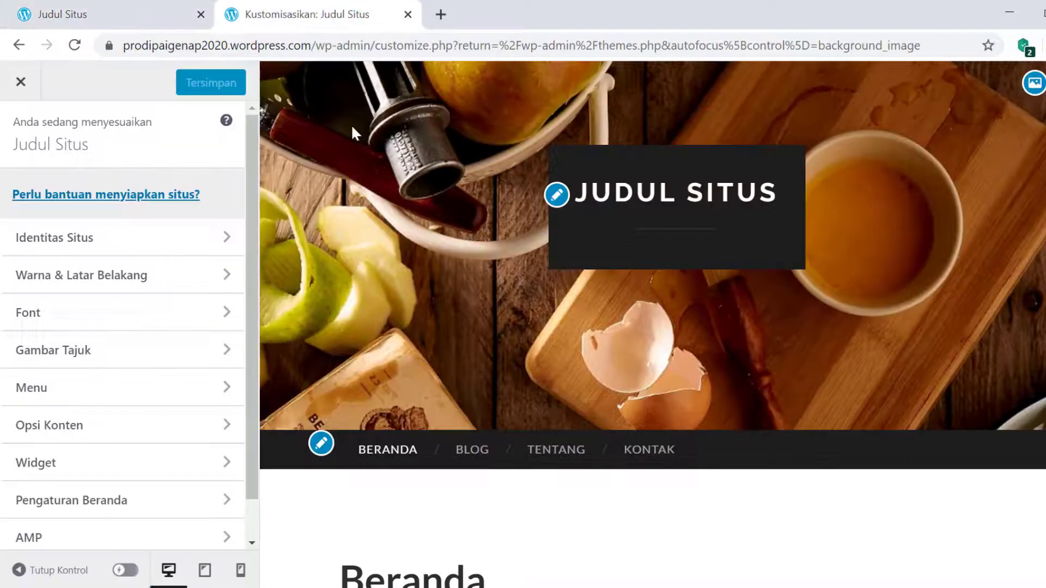
scroll(472, 436, "down", 5)
scroll(163, 400, "down", 1)
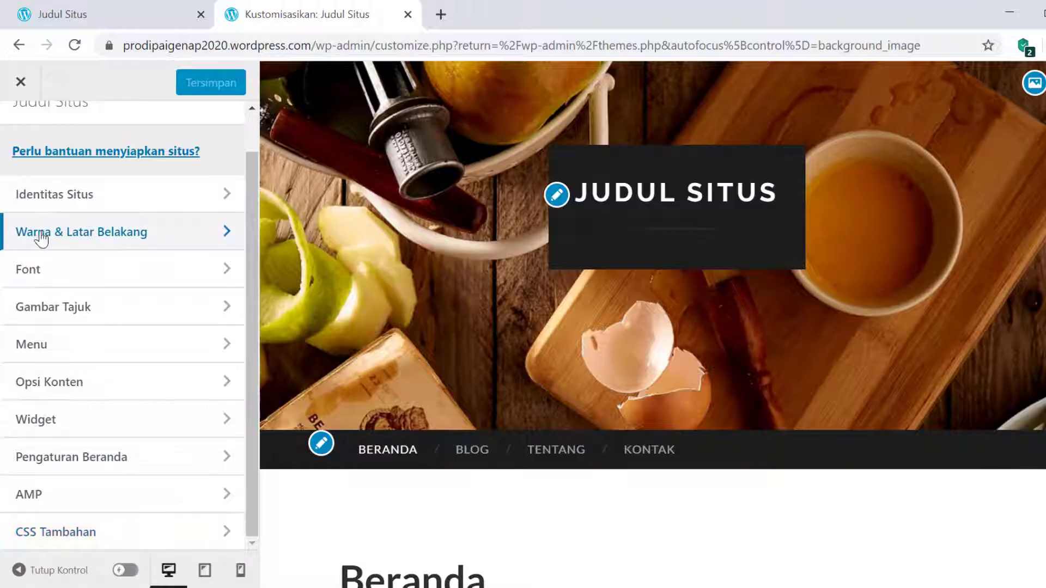
left_click(126, 244)
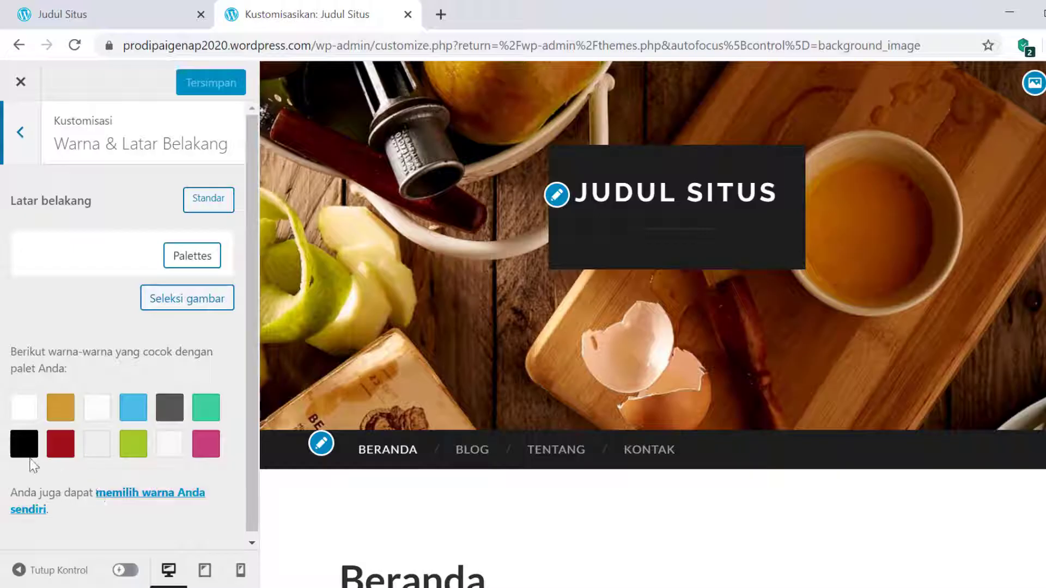
- Try gold, then green, and settle on white as the site background colour
left_click(60, 408)
scroll(743, 515, "down", 8)
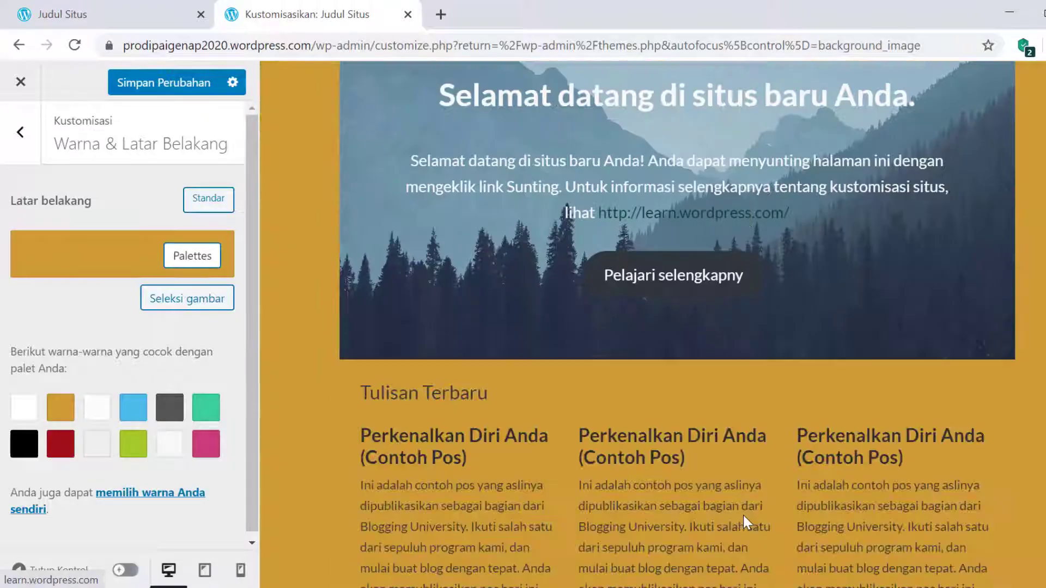
scroll(743, 518, "up", 10)
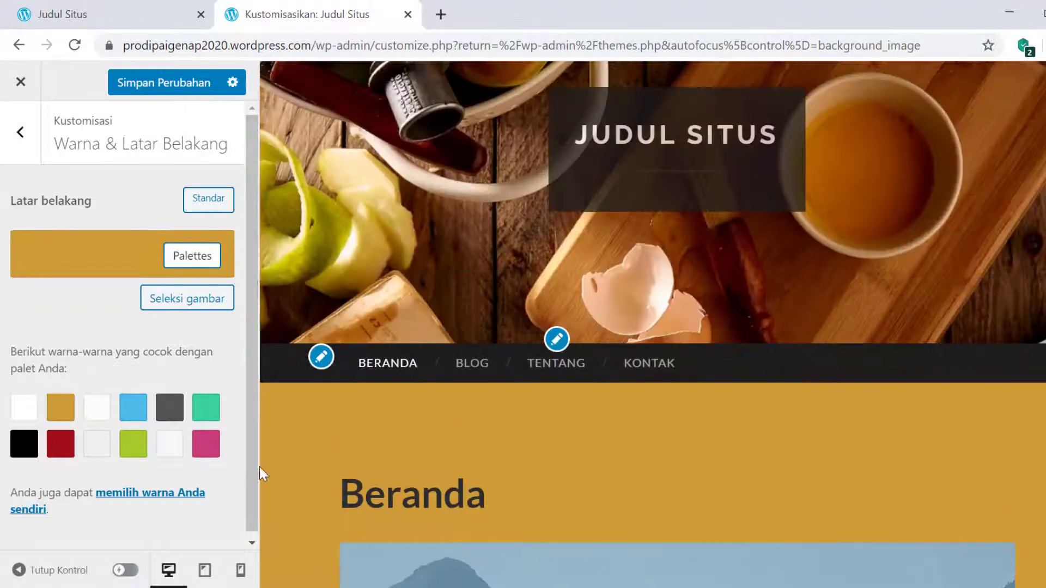
left_click(213, 409)
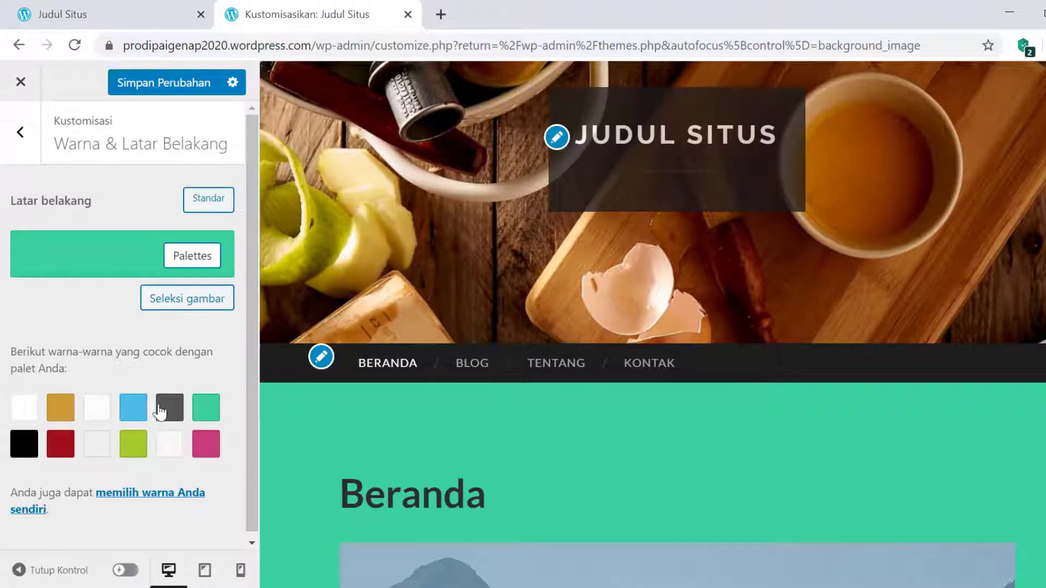
left_click(25, 411)
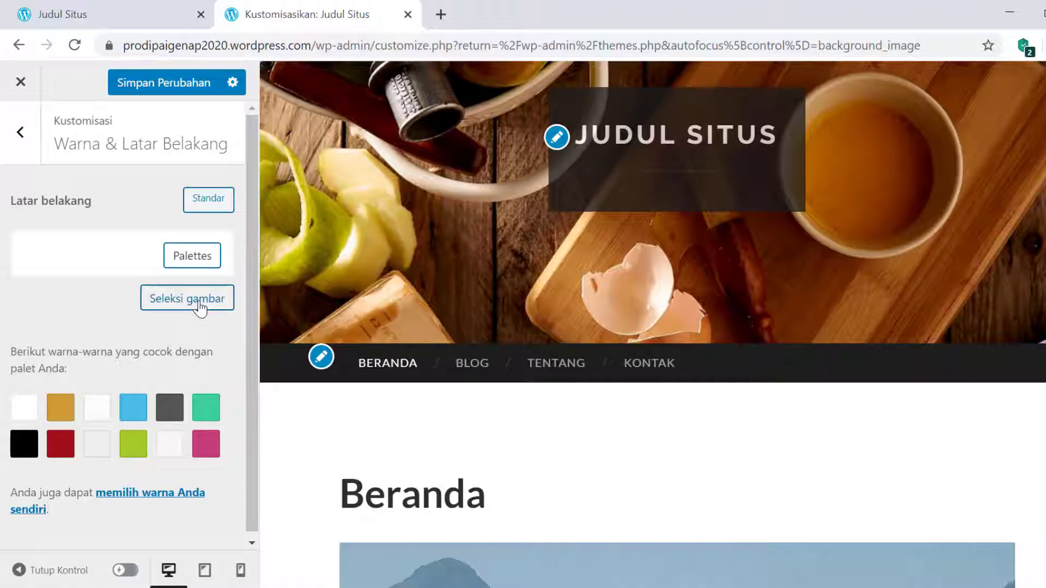
- Upload image file 1 from the rara folder via Seleksi gambar > Unggah Berkas
left_click(200, 308)
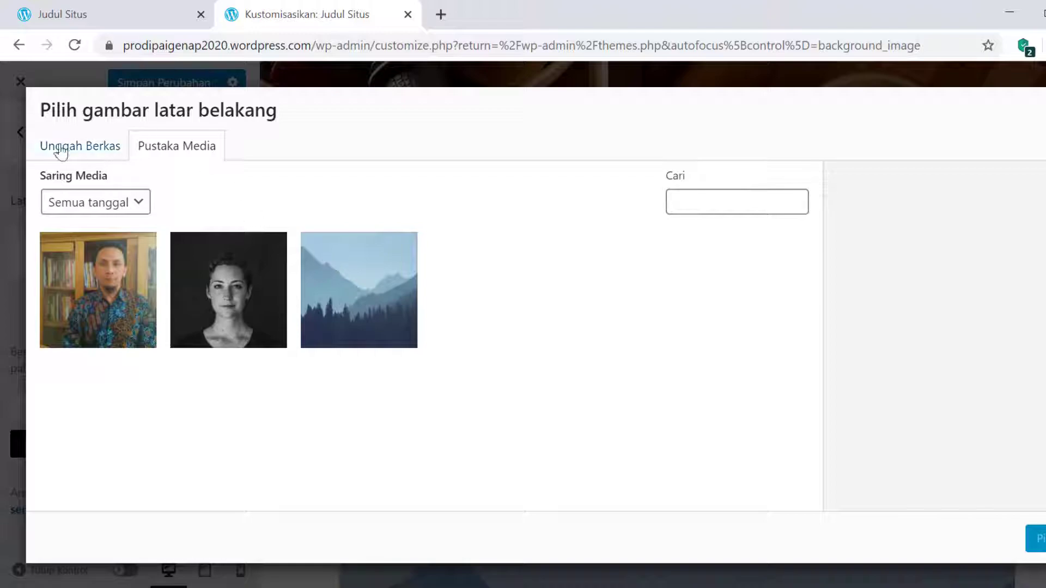
left_click(80, 149)
left_click(569, 362)
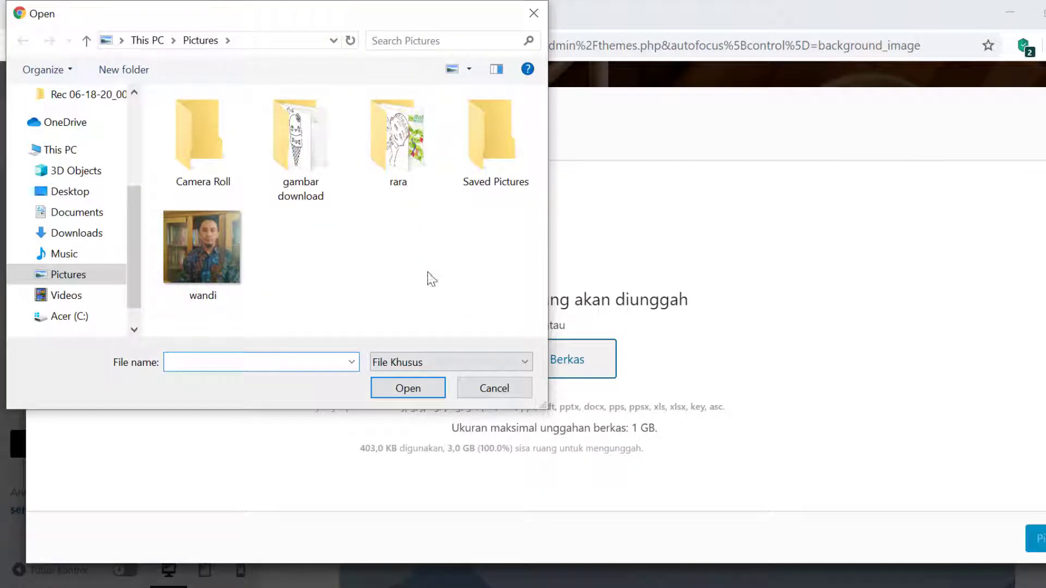
double_click(399, 139)
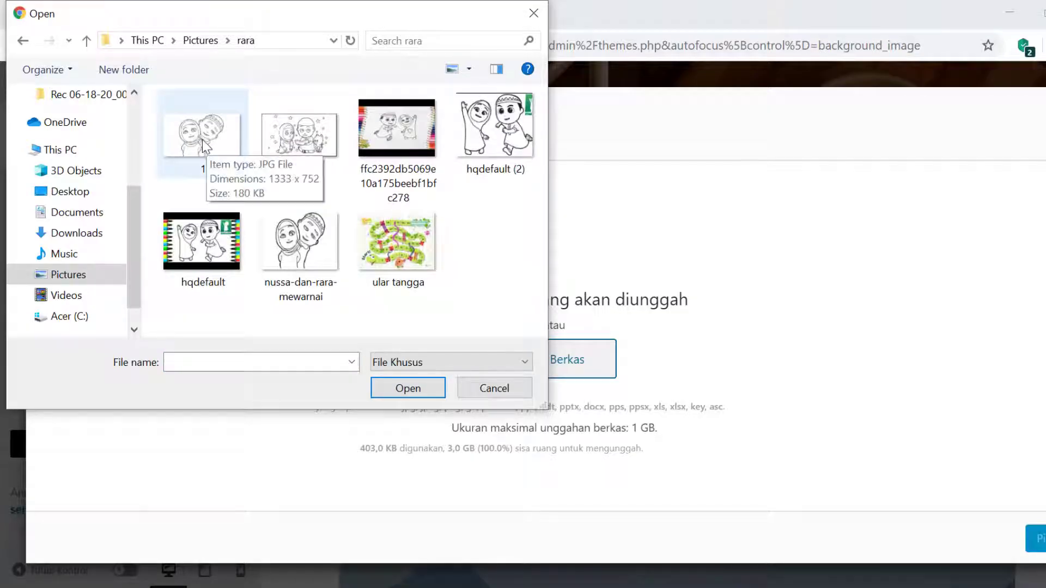
left_click(202, 139)
left_click(405, 391)
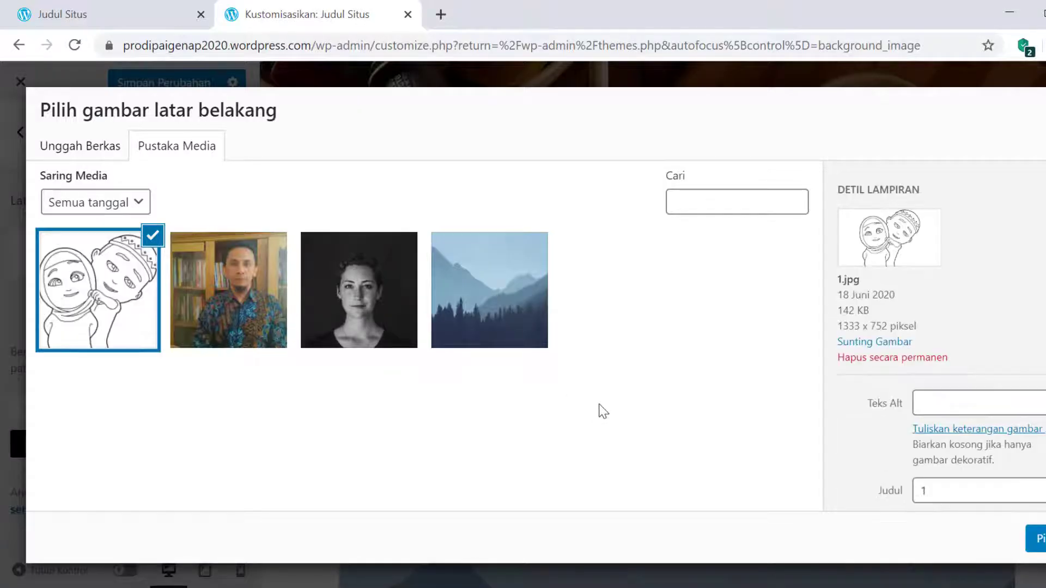
- Apply 1.jpg as the site background image and inspect it in the preview
left_click(1035, 544)
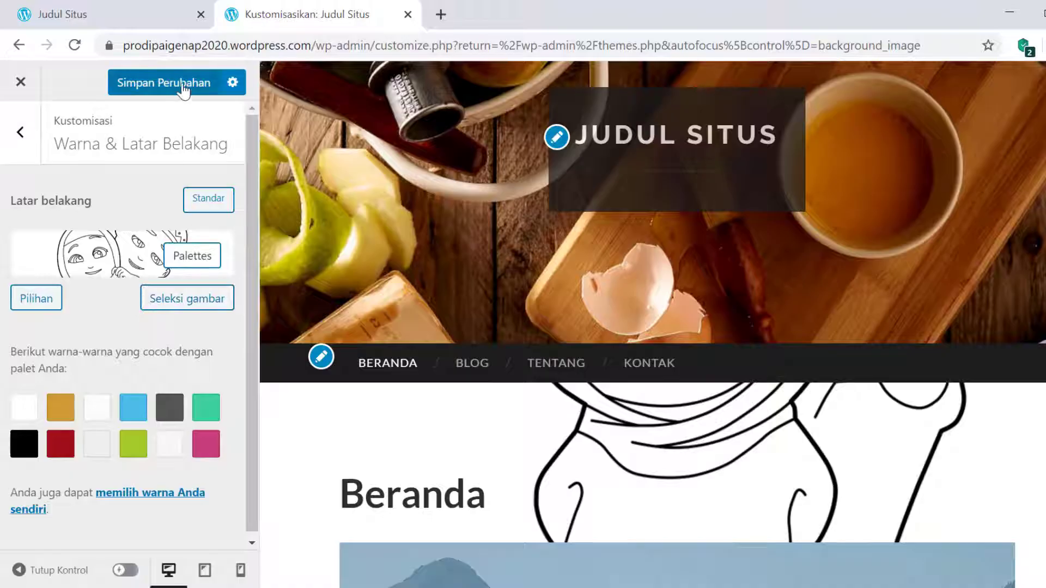
scroll(552, 462, "down", 6)
scroll(552, 462, "down", 10)
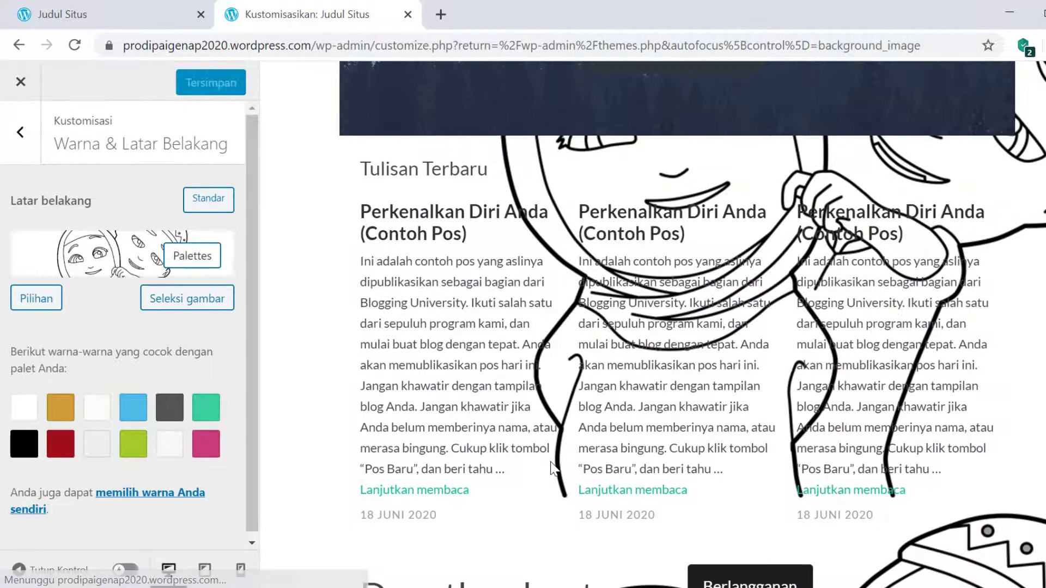
scroll(550, 462, "up", 4)
scroll(550, 462, "up", 10)
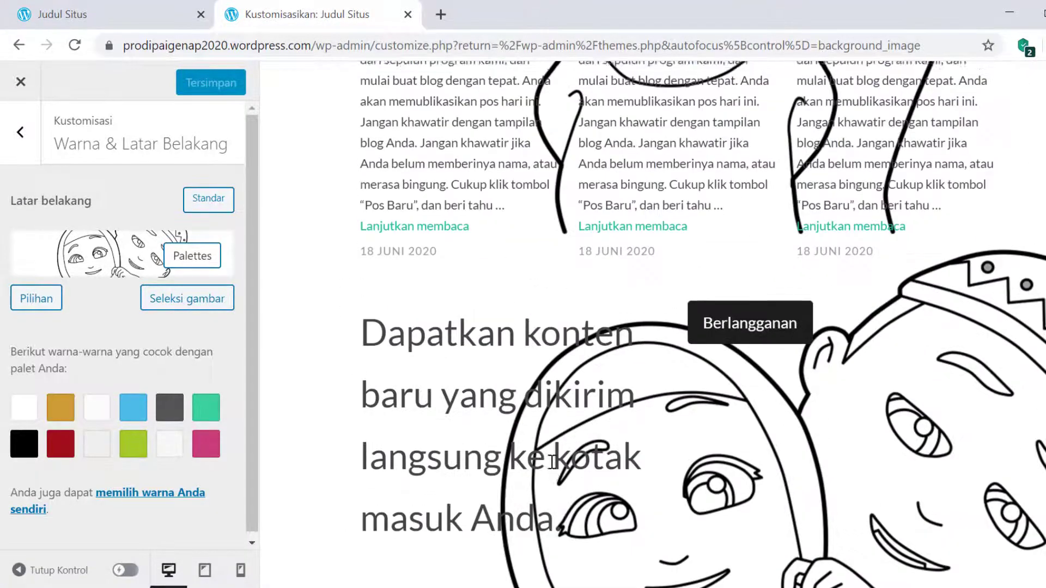
scroll(550, 462, "up", 4)
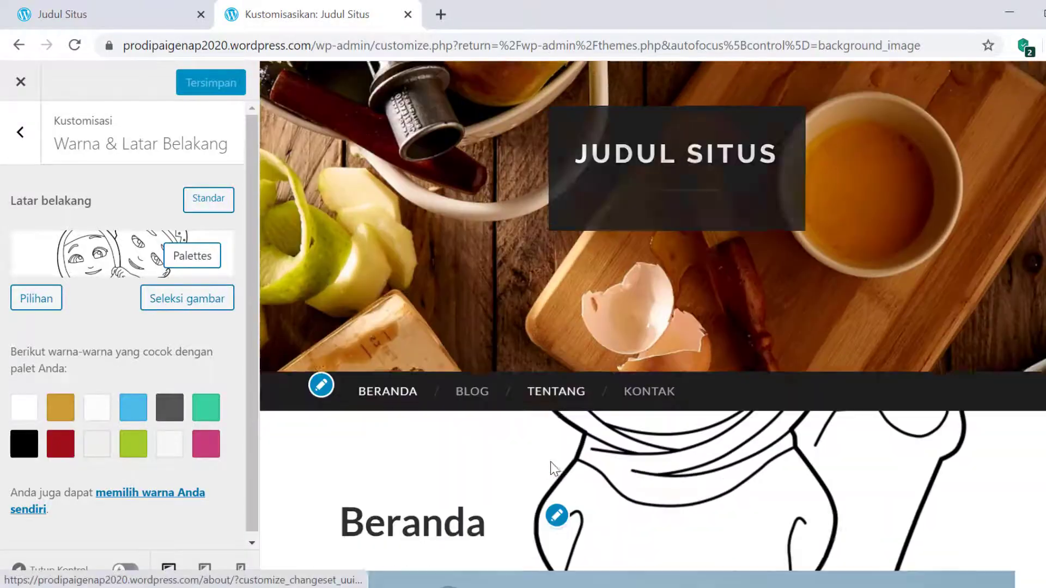
scroll(550, 462, "down", 8)
scroll(553, 467, "down", 6)
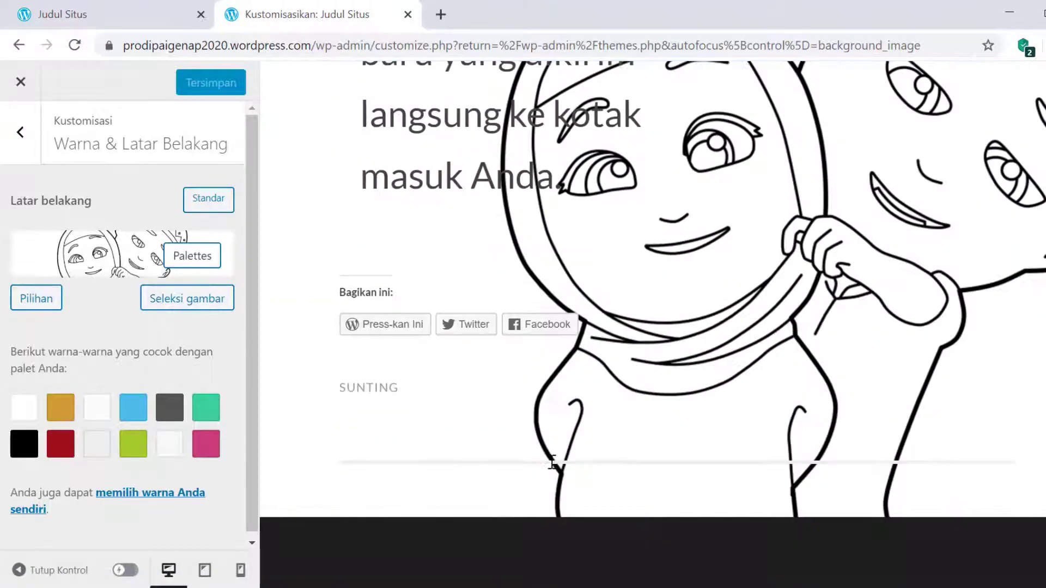
scroll(551, 462, "up", 15)
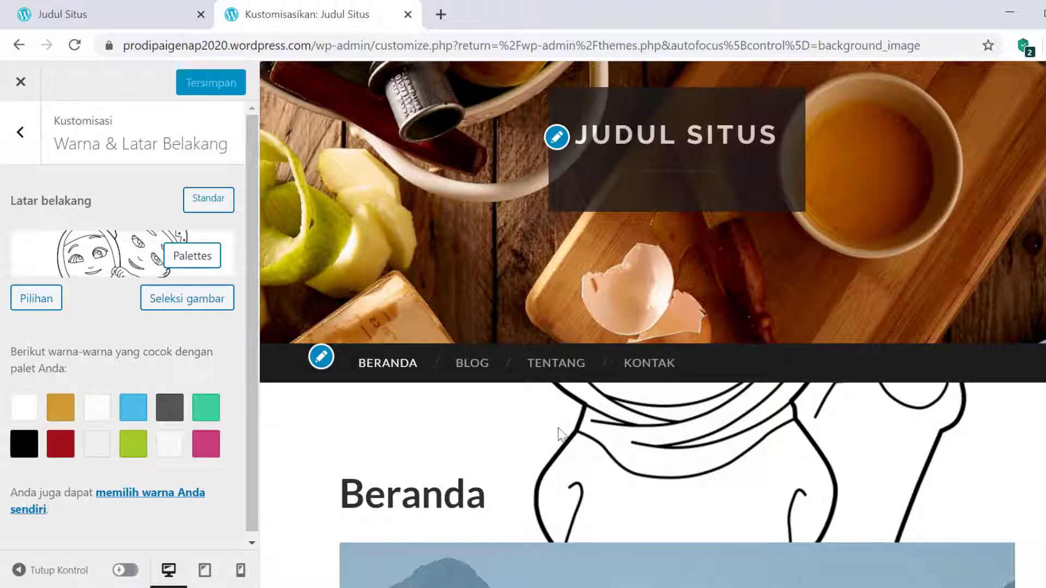
scroll(566, 449, "down", 5)
scroll(564, 443, "down", 5)
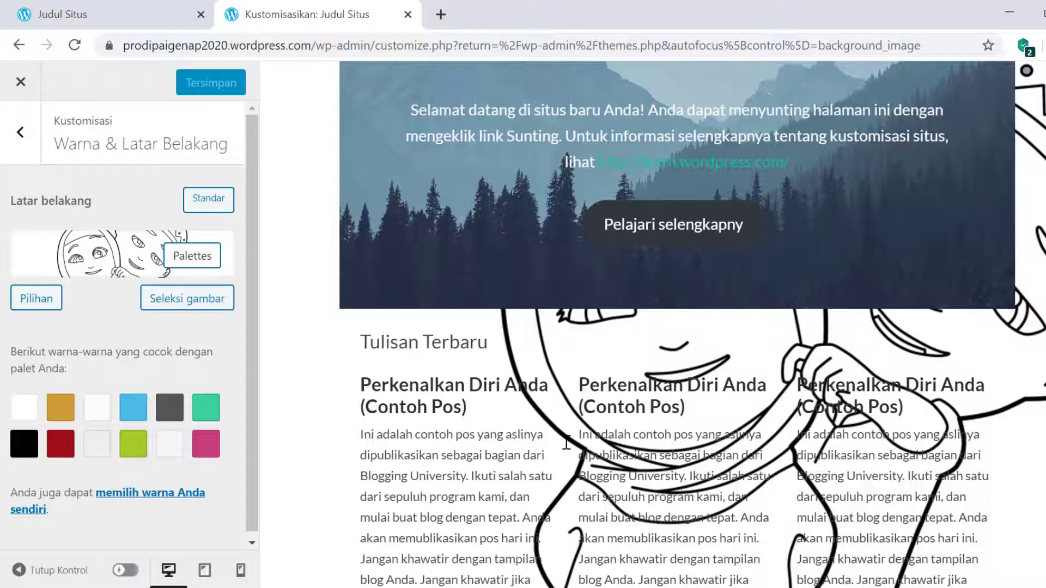
scroll(566, 443, "down", 3)
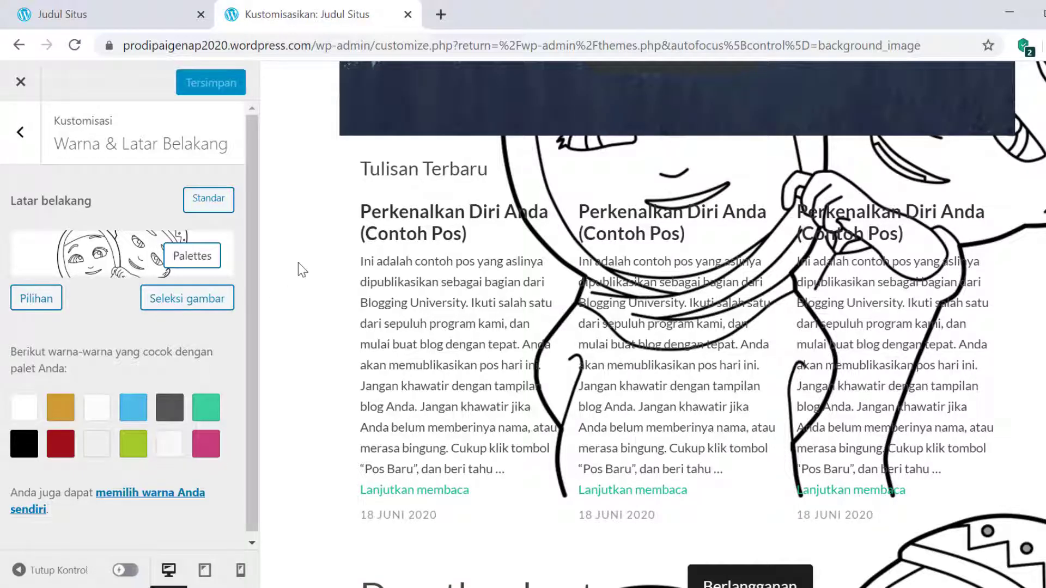
scroll(468, 321, "up", 5)
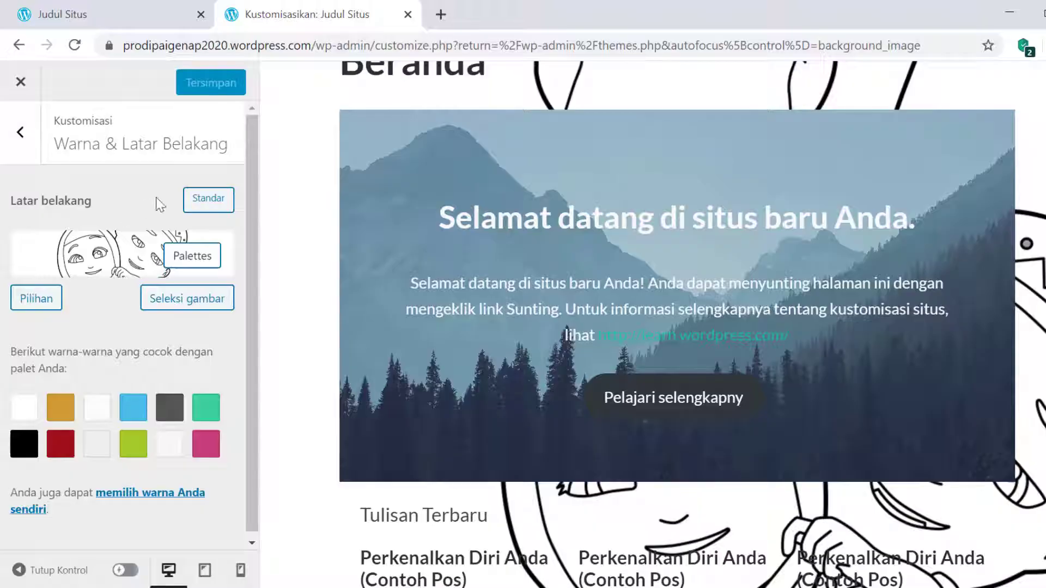
- Reset the background to Standar, removing the cartoon image, and save the changes
left_click(207, 200)
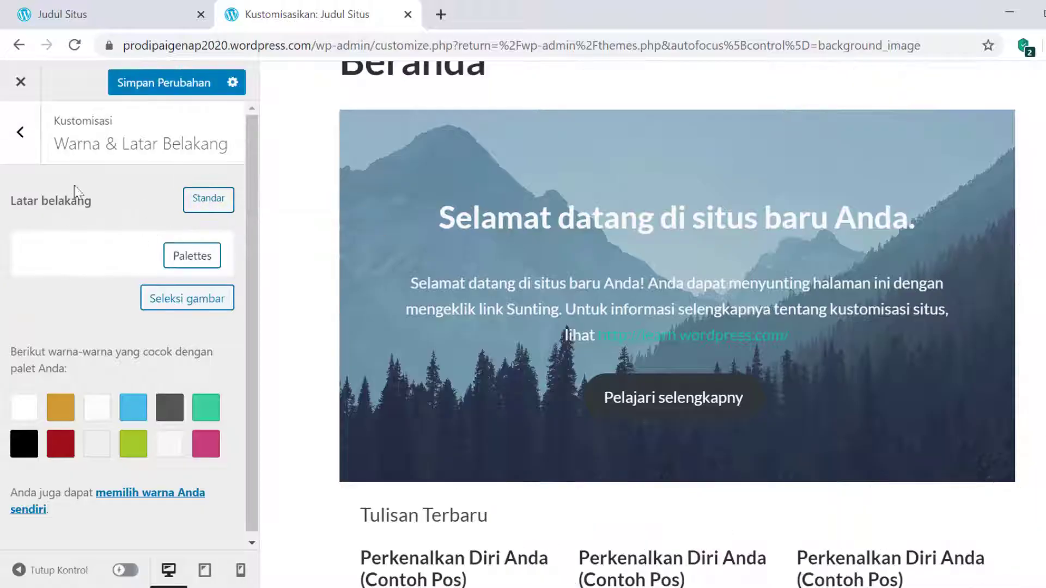
left_click(159, 93)
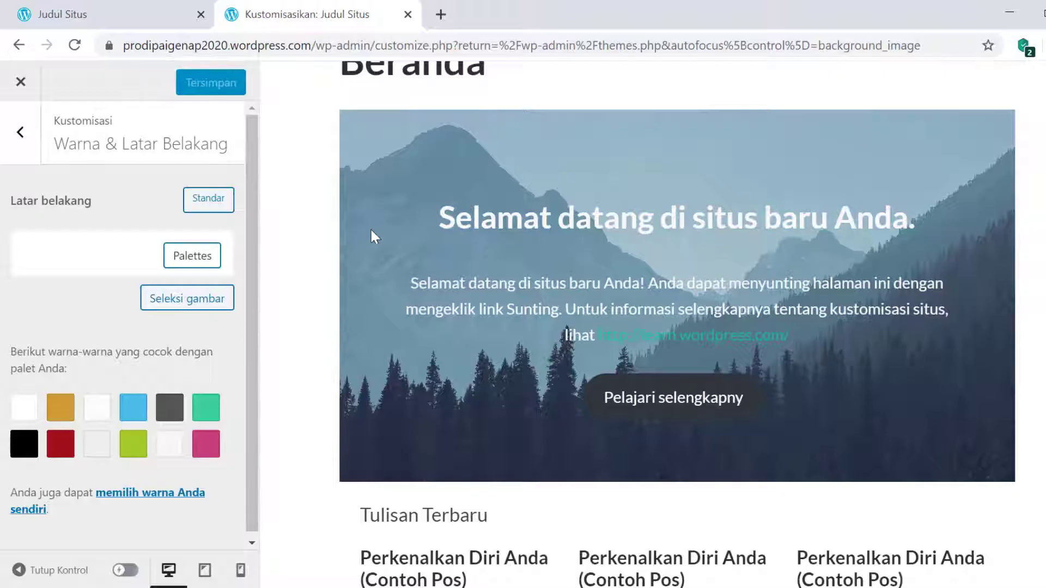
scroll(370, 228, "up", 8)
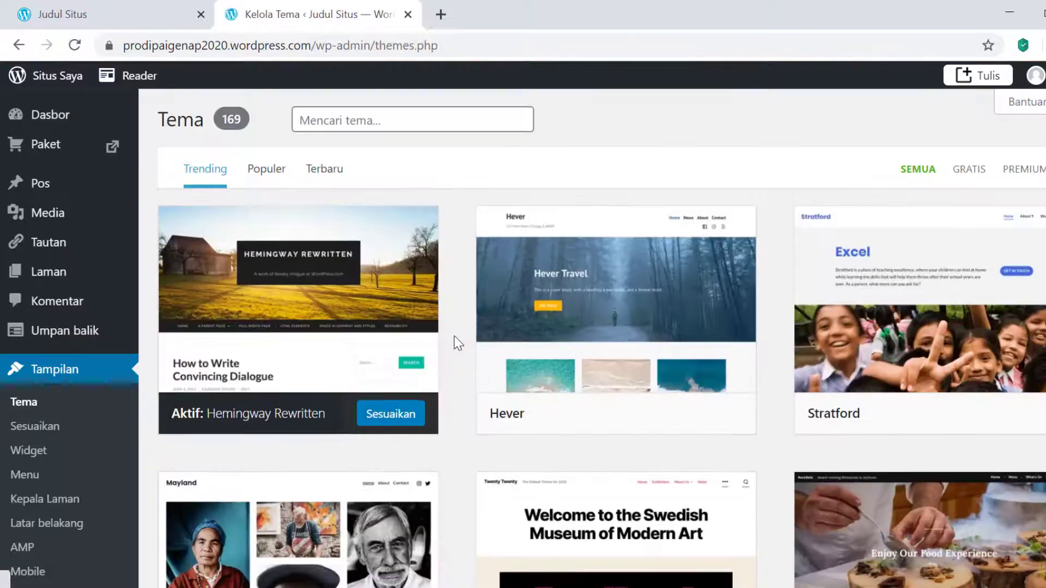
- Back on the Tema page, scroll down to the Pengaturan admin menu
scroll(81, 414, "down", 2)
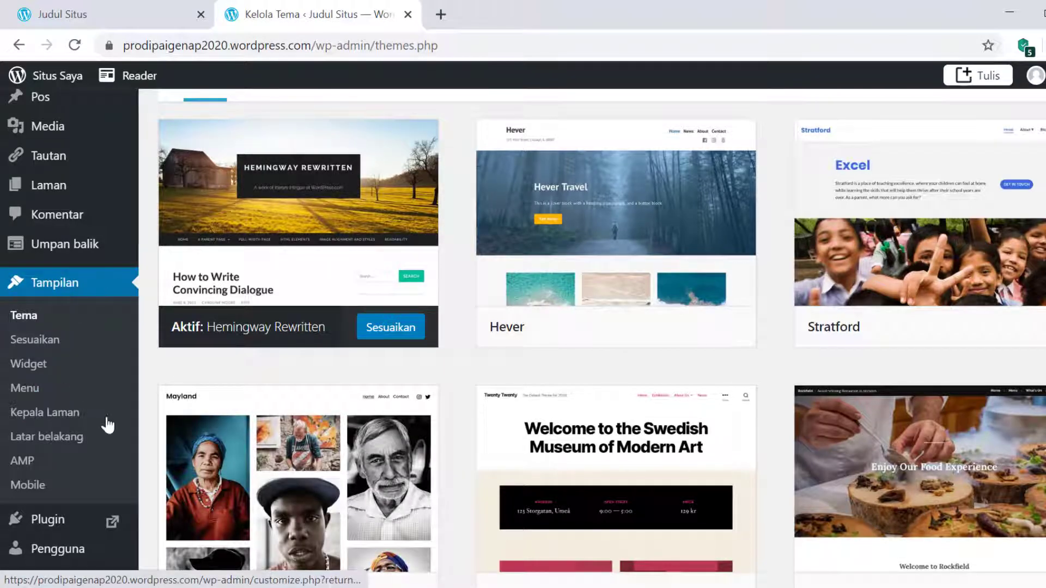
scroll(107, 425, "down", 5)
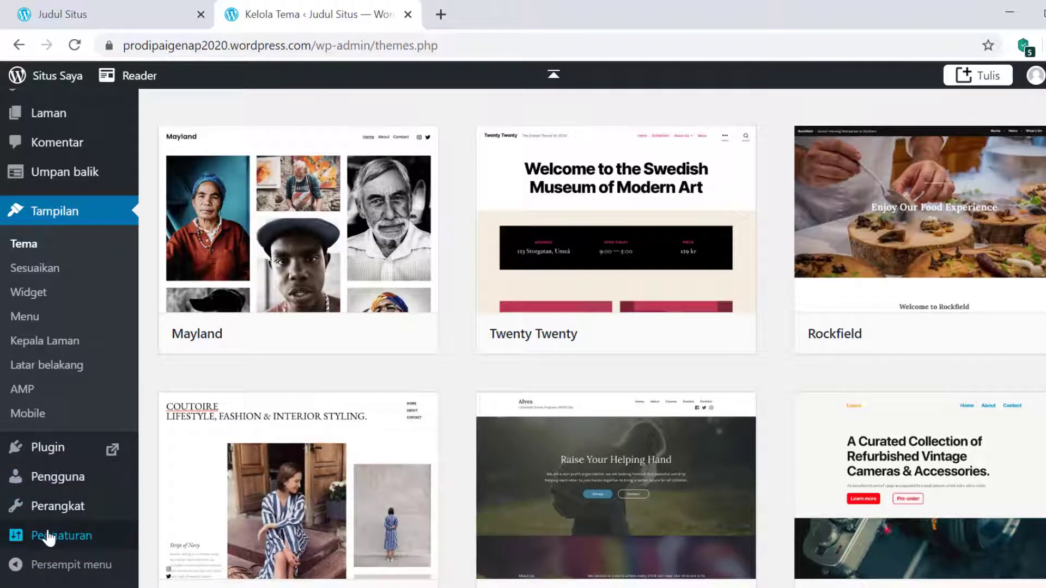
mouse_move(49, 538)
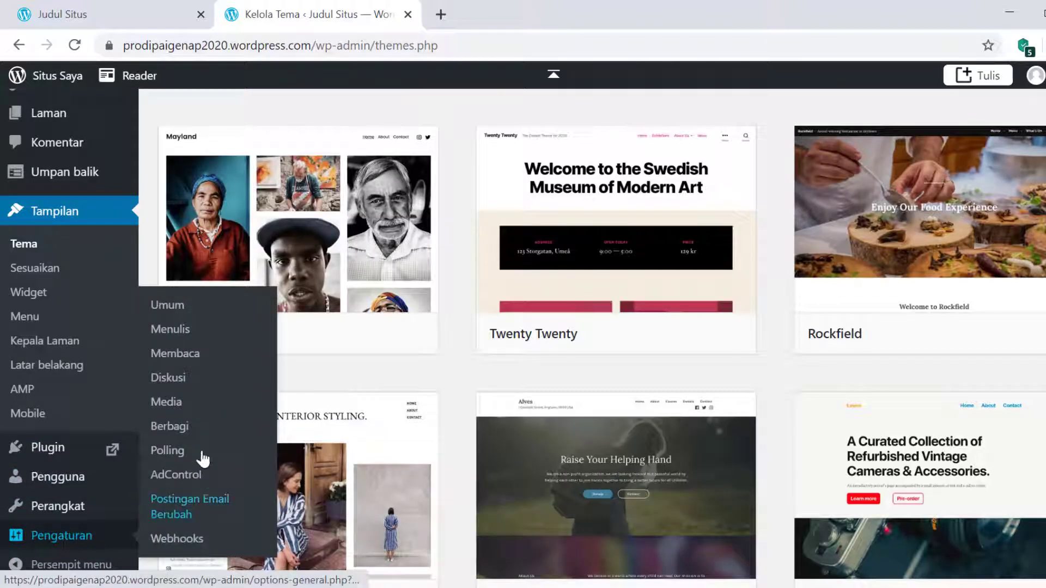
- In Pengaturan > Umum, set title 'Belajar Membuat Blog' and slogan 'Learning by Doing'
left_click(174, 311)
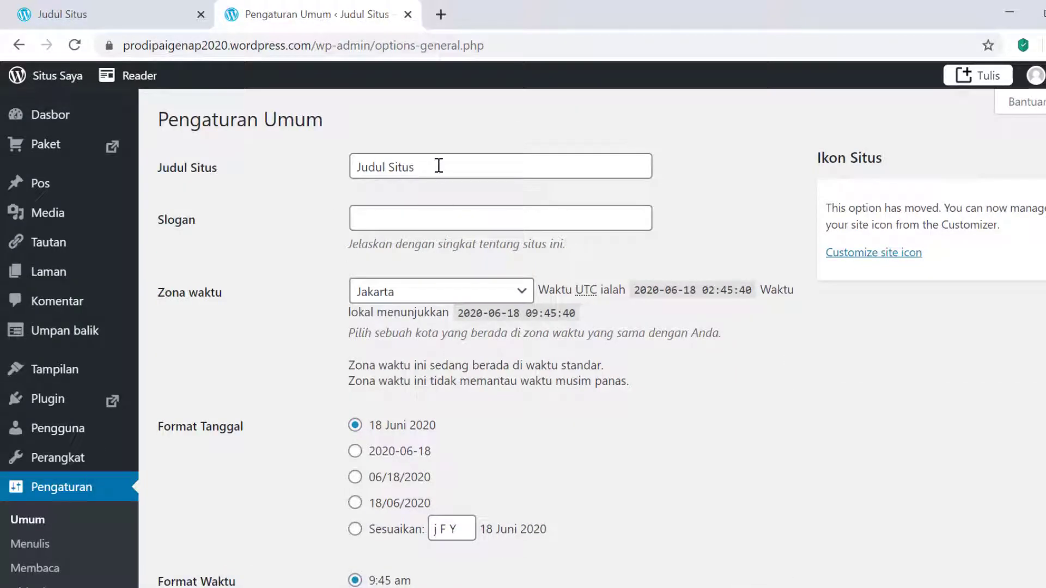
left_click_drag(439, 166, 289, 169)
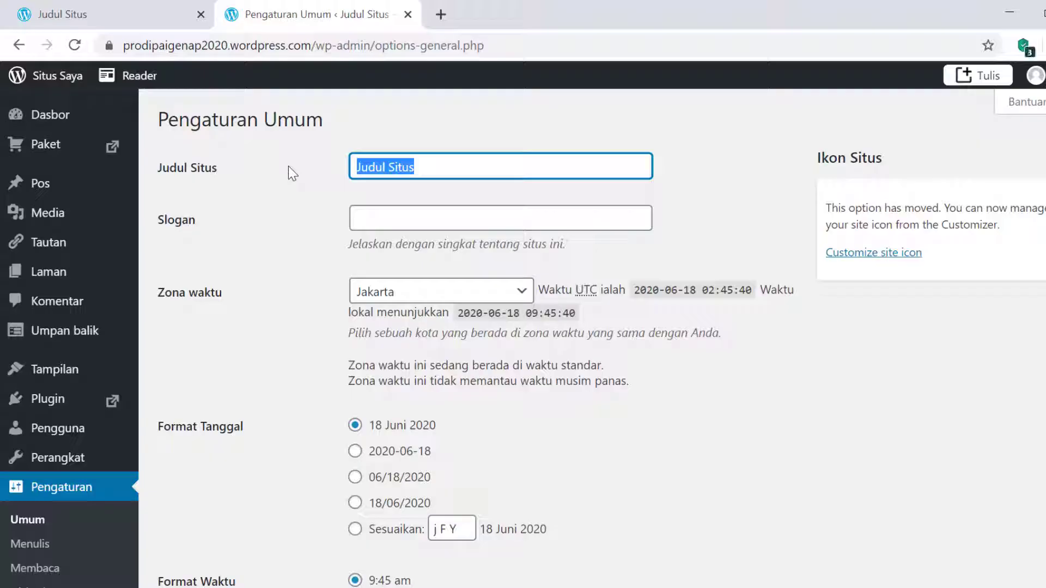
type("Belajar")
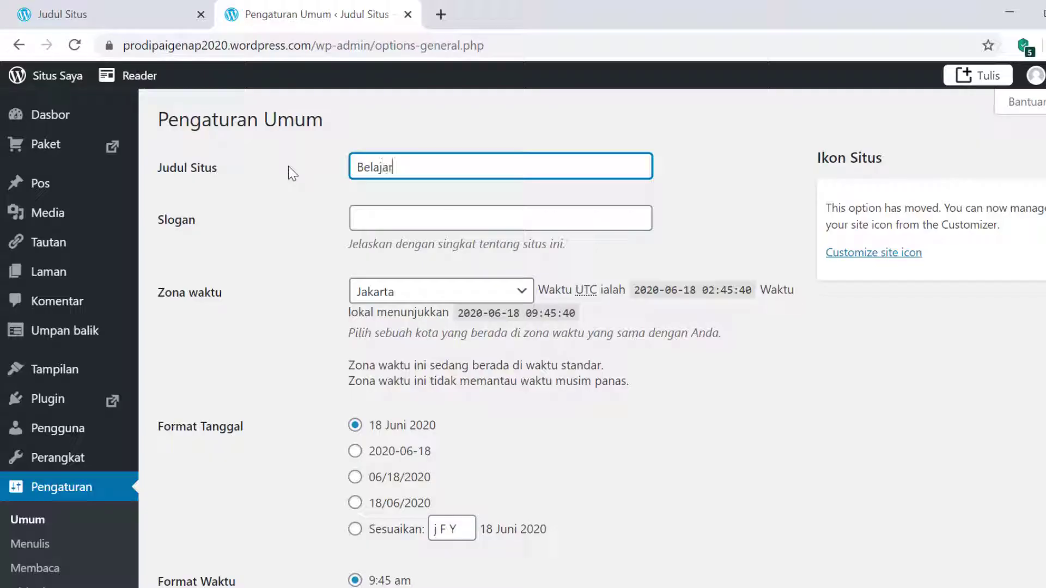
type(" Membuat Blog")
left_click(388, 216)
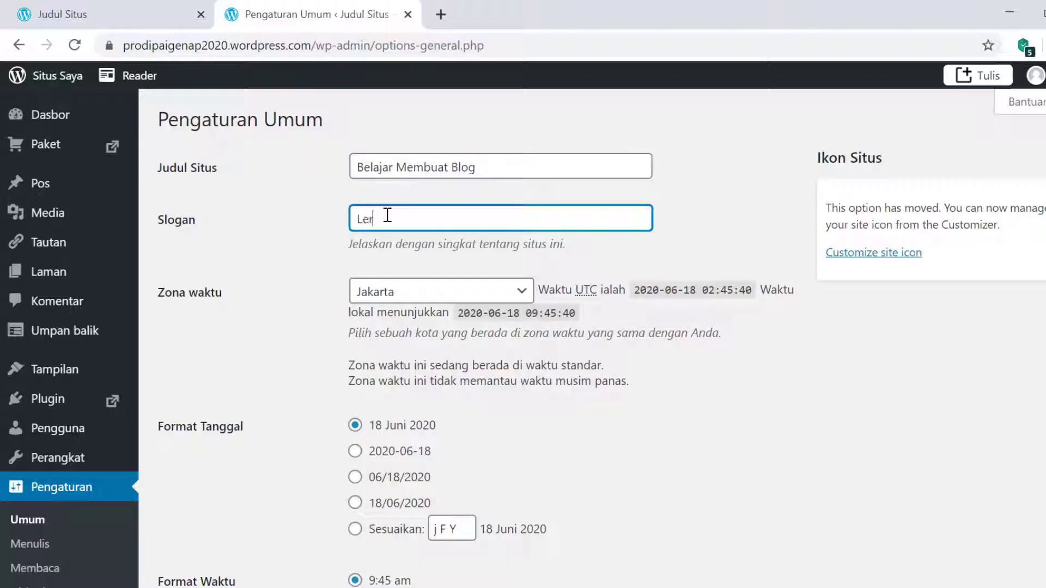
type("Ler")
key("BackSpace")
key("BackSpace")
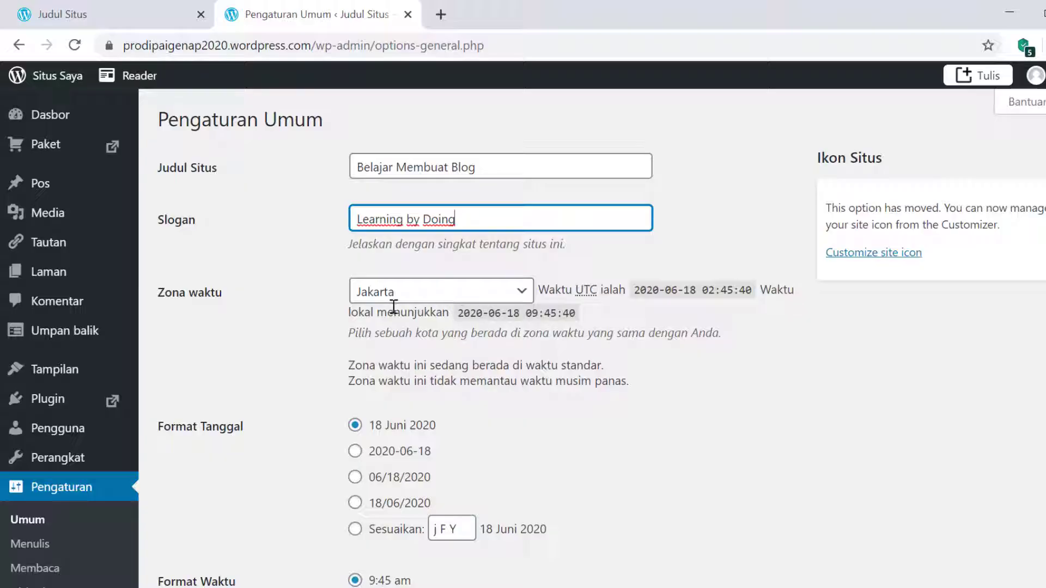
left_click(470, 301)
- Keep Jakarta as the timezone and choose the 24-hour 09:45 (H:i) time format
left_click(470, 300)
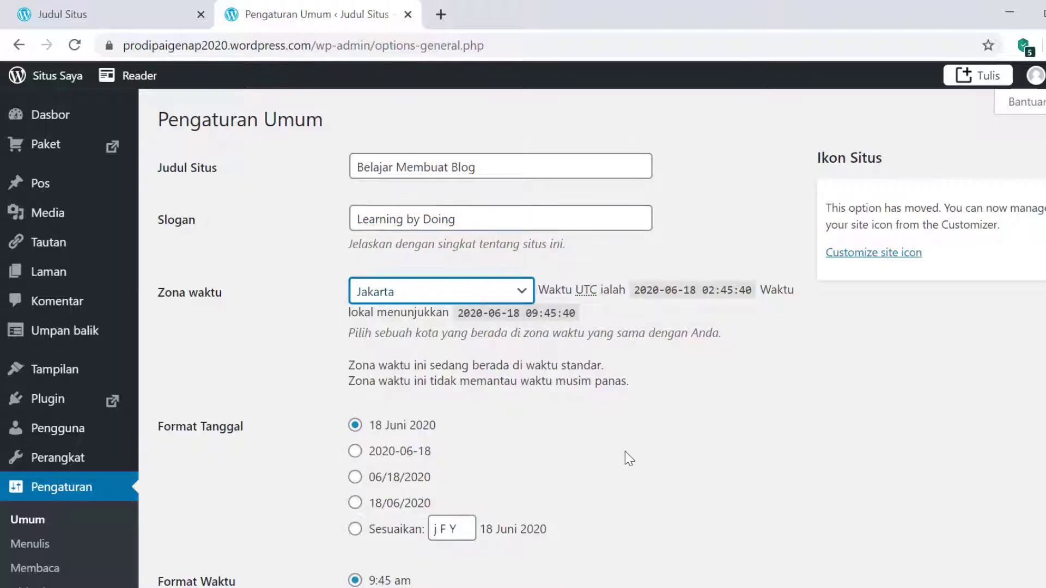
scroll(625, 447, "down", 3)
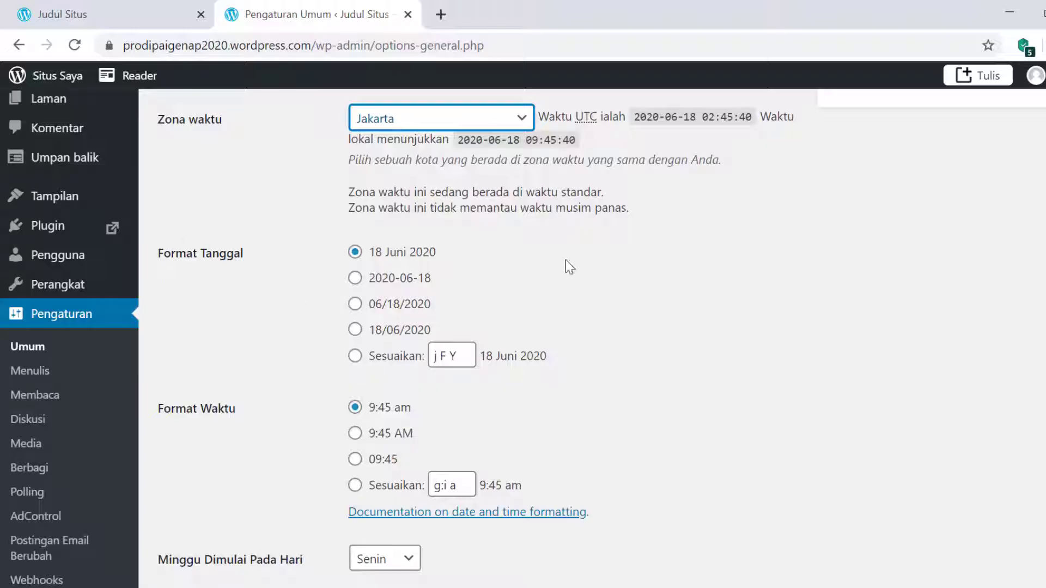
scroll(491, 419, "down", 3)
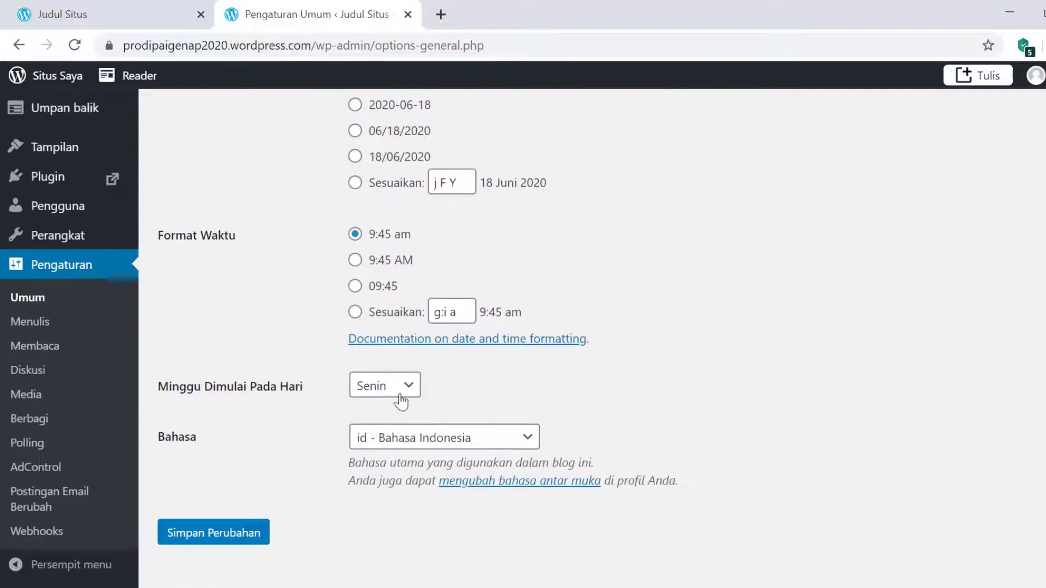
scroll(405, 401, "up", 3)
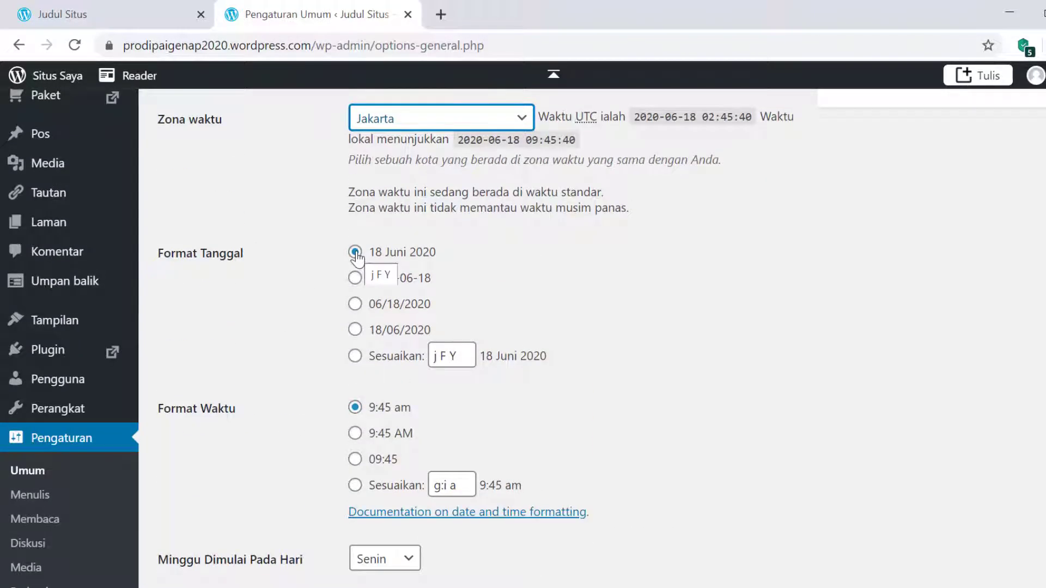
scroll(425, 414, "down", 2)
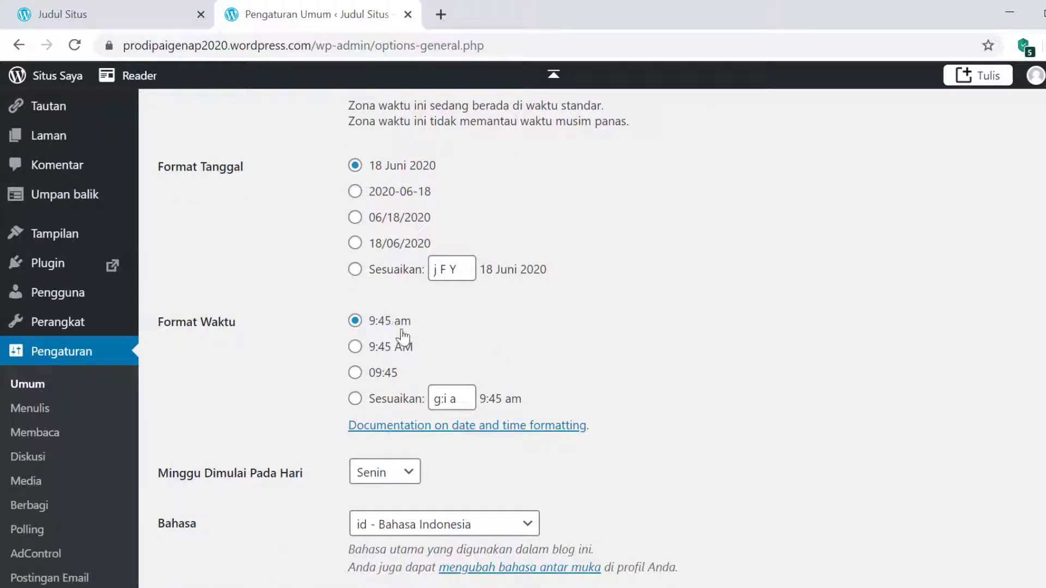
left_click(355, 373)
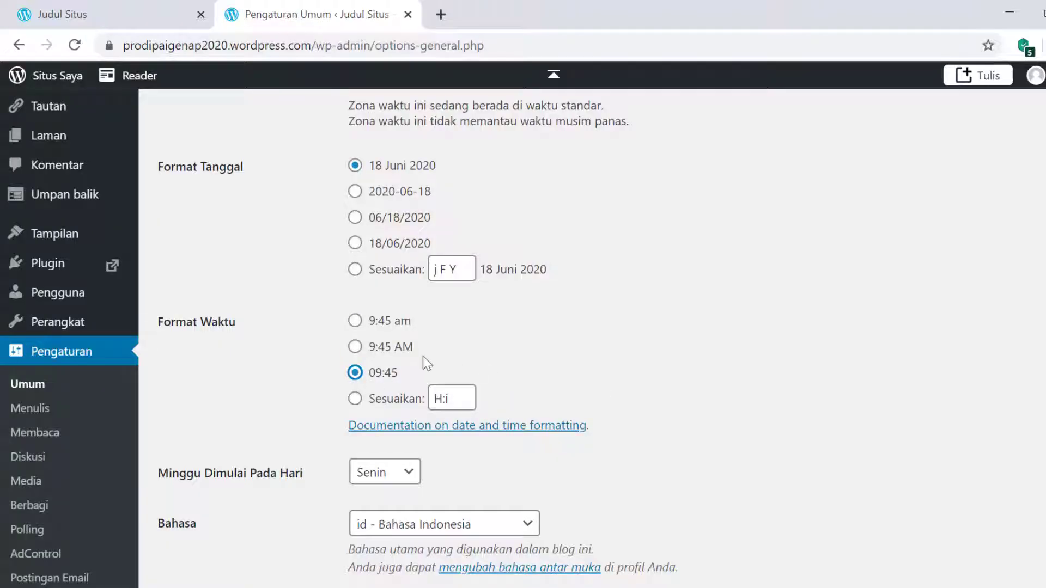
- Save the general settings and review the updated page
scroll(644, 423, "down", 3)
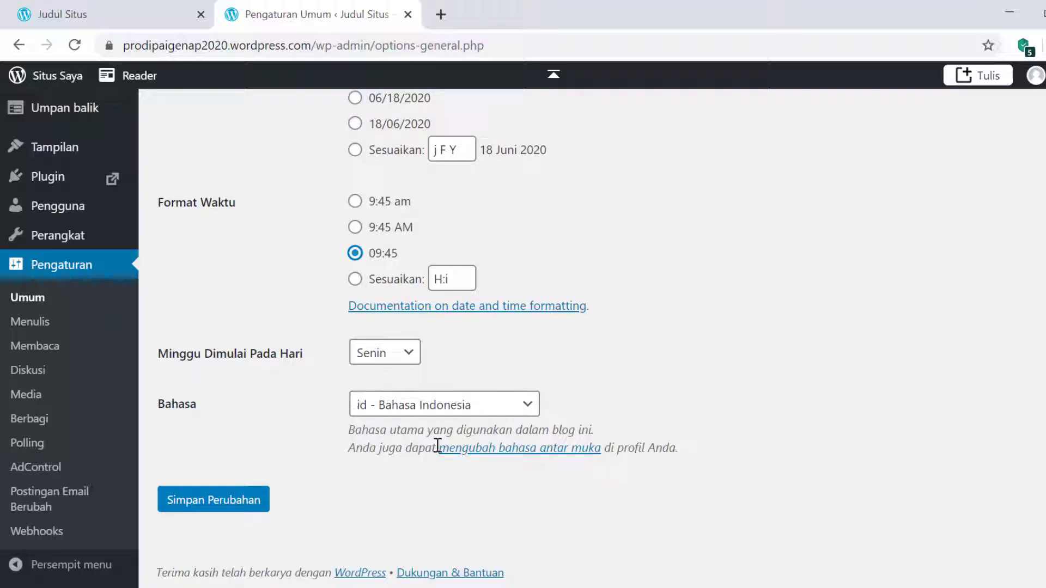
left_click(214, 500)
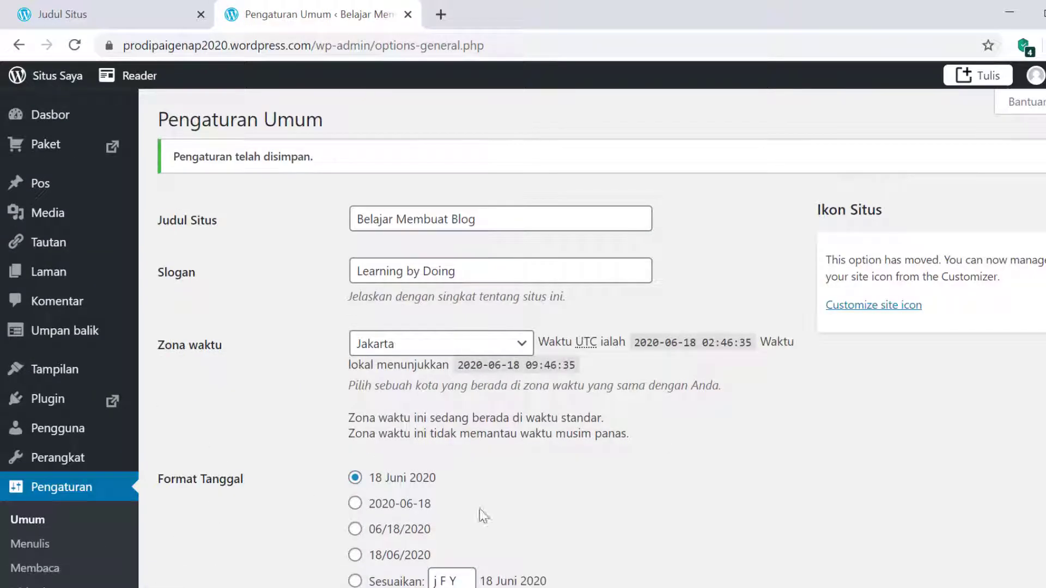
scroll(612, 548, "down", 7)
scroll(613, 548, "up", 7)
scroll(615, 548, "down", 7)
scroll(410, 358, "up", 7)
scroll(166, 441, "down", 3)
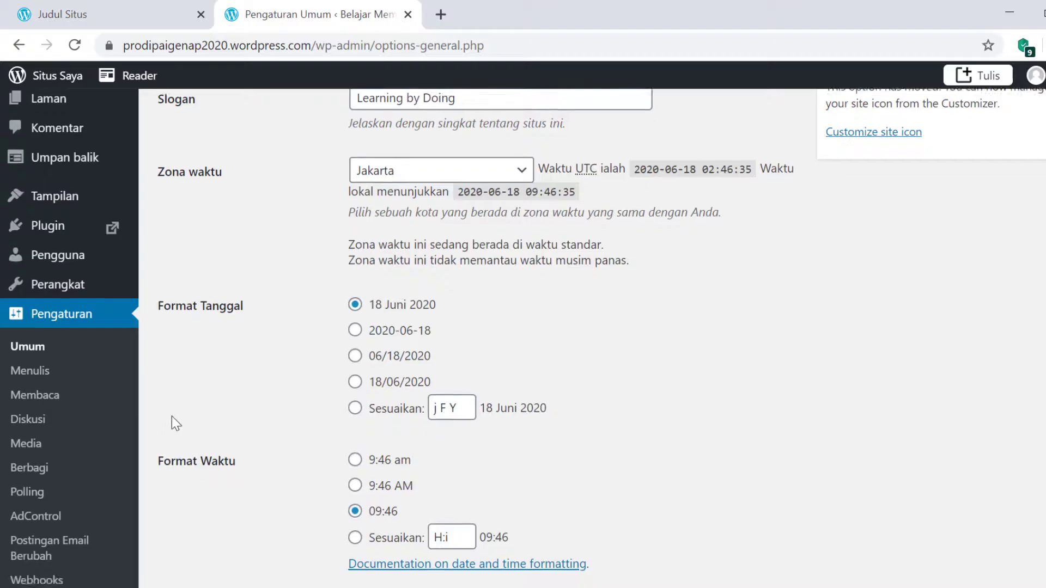
scroll(116, 479, "down", 4)
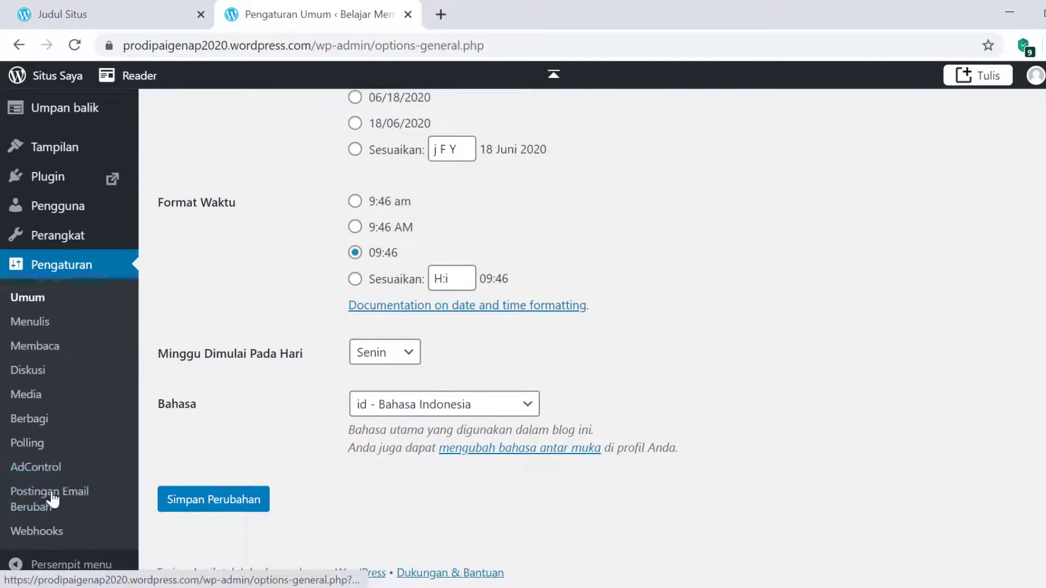
scroll(224, 395, "up", 3)
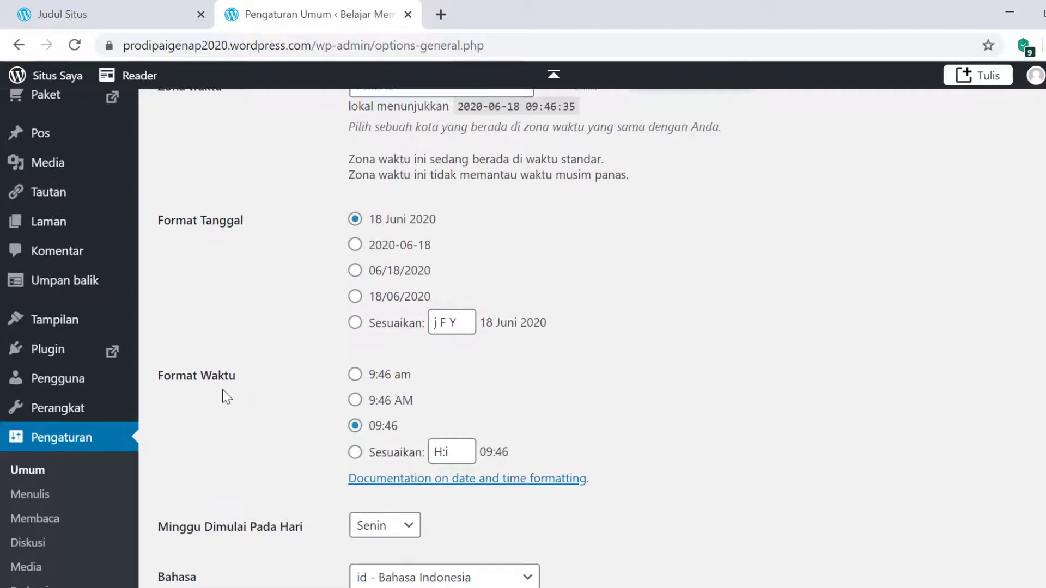
left_click(158, 19)
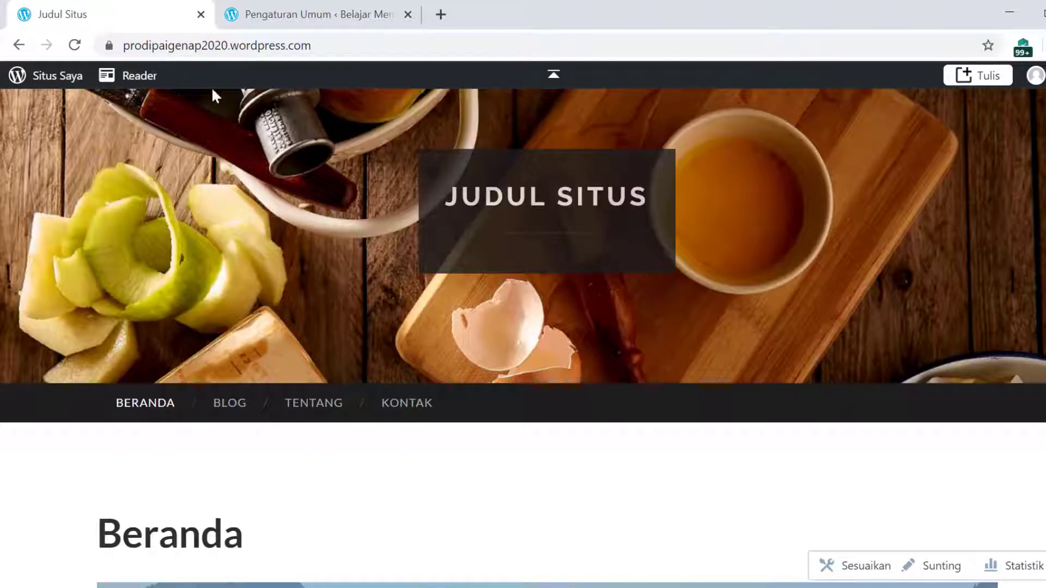
scroll(412, 395, "down", 20)
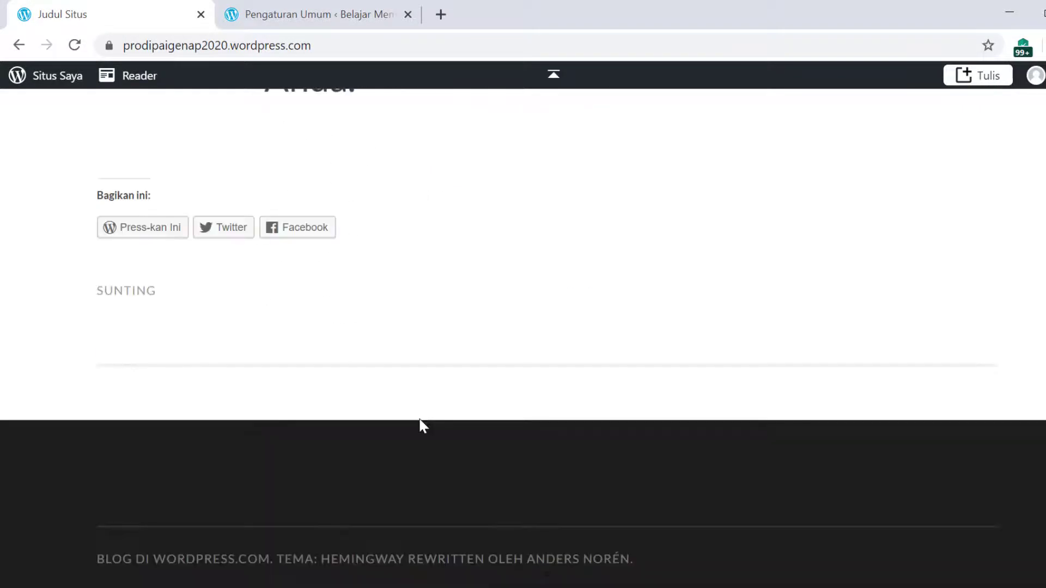
scroll(423, 424, "up", 20)
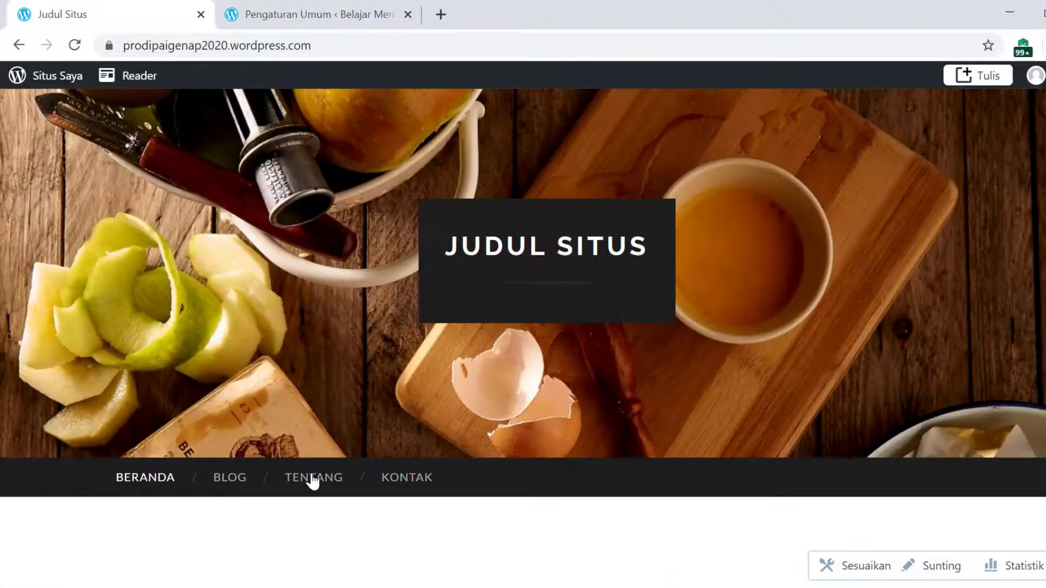
scroll(659, 512, "down", 8)
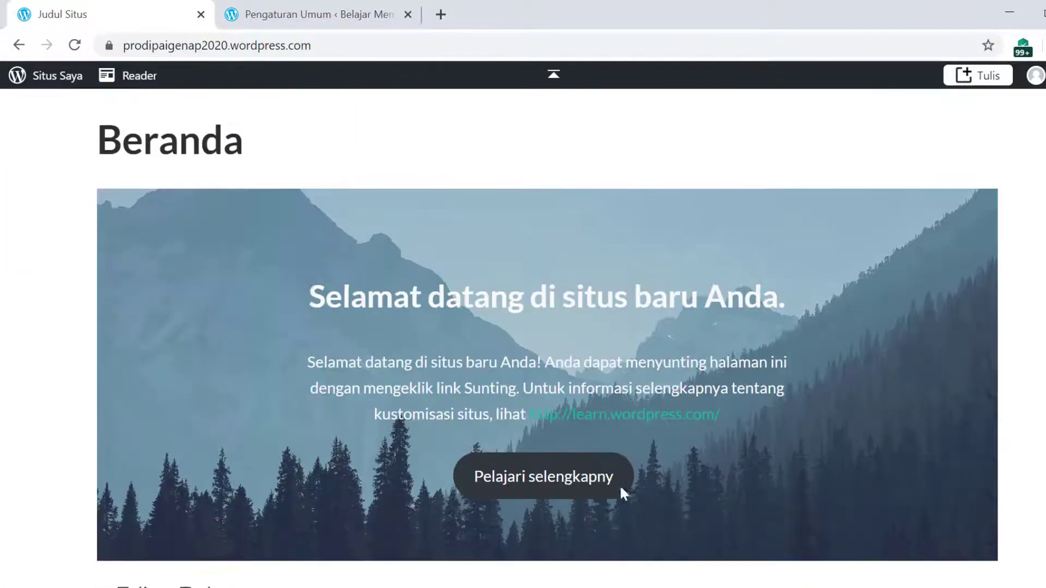
scroll(226, 338, "down", 3)
scroll(435, 268, "up", 5)
scroll(498, 368, "down", 6)
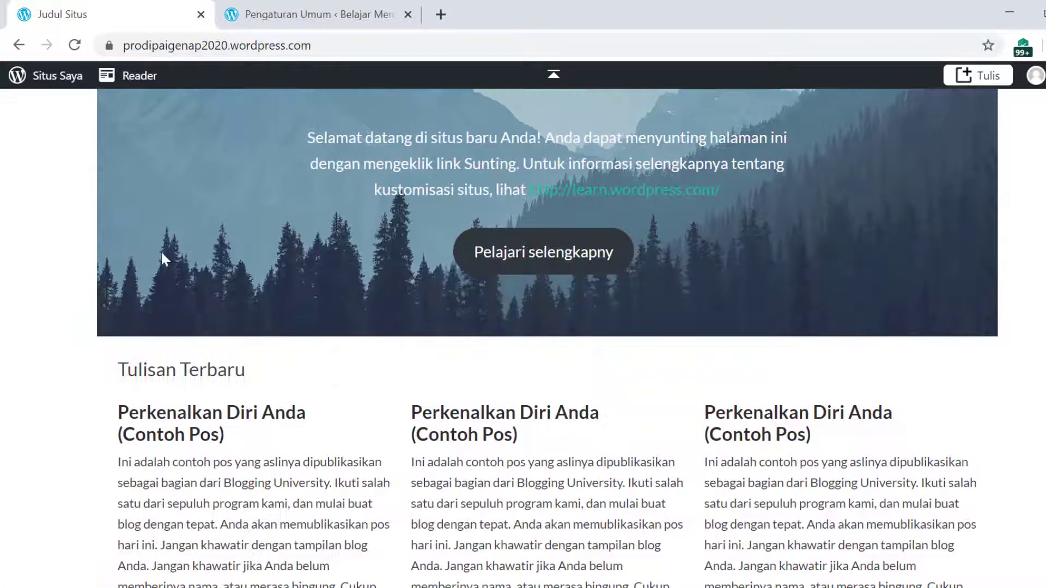
scroll(420, 406, "down", 15)
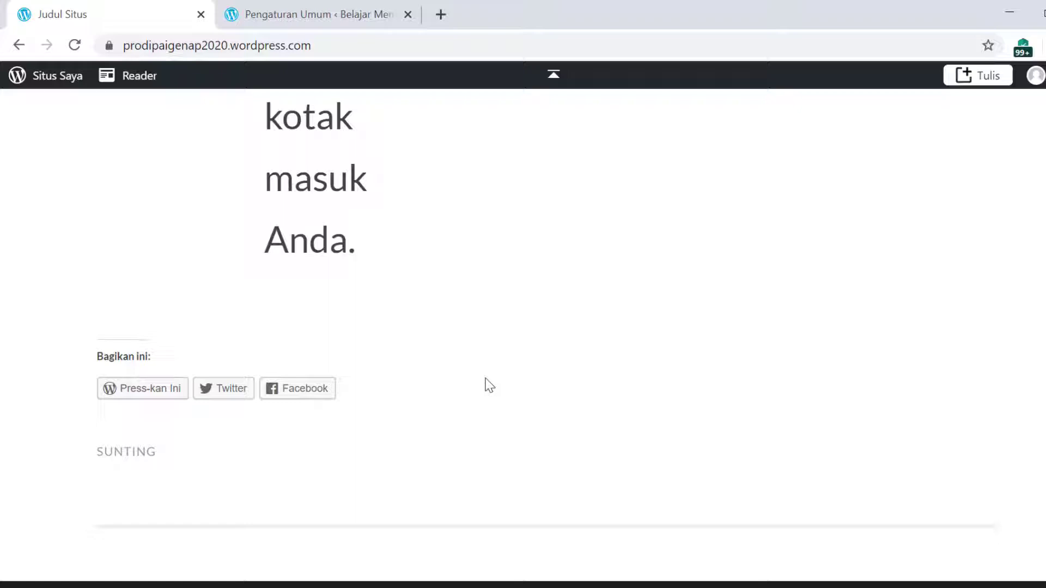
scroll(489, 386, "up", 15)
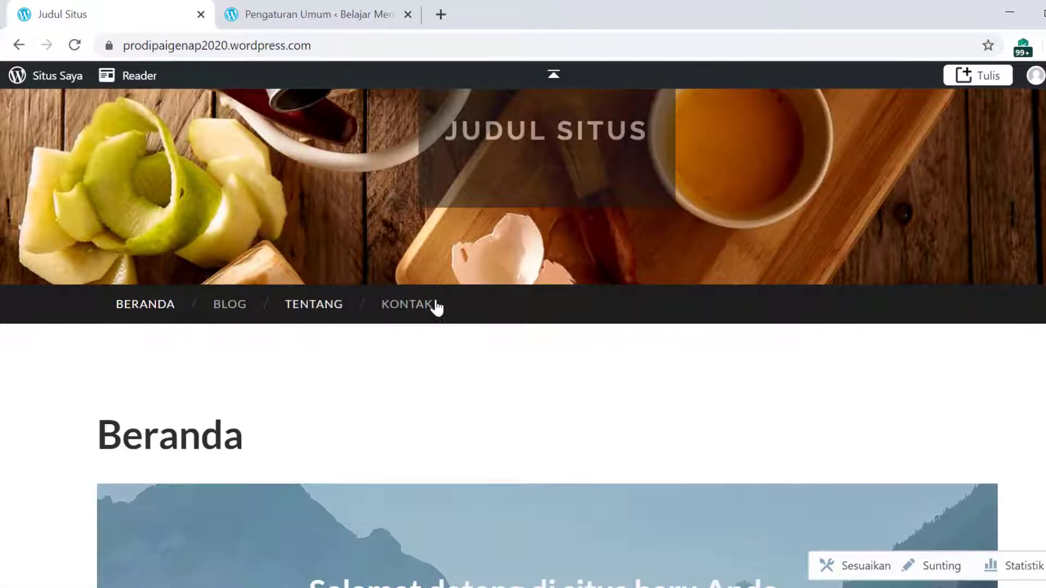
scroll(591, 394, "down", 8)
scroll(591, 390, "down", 7)
scroll(591, 390, "up", 15)
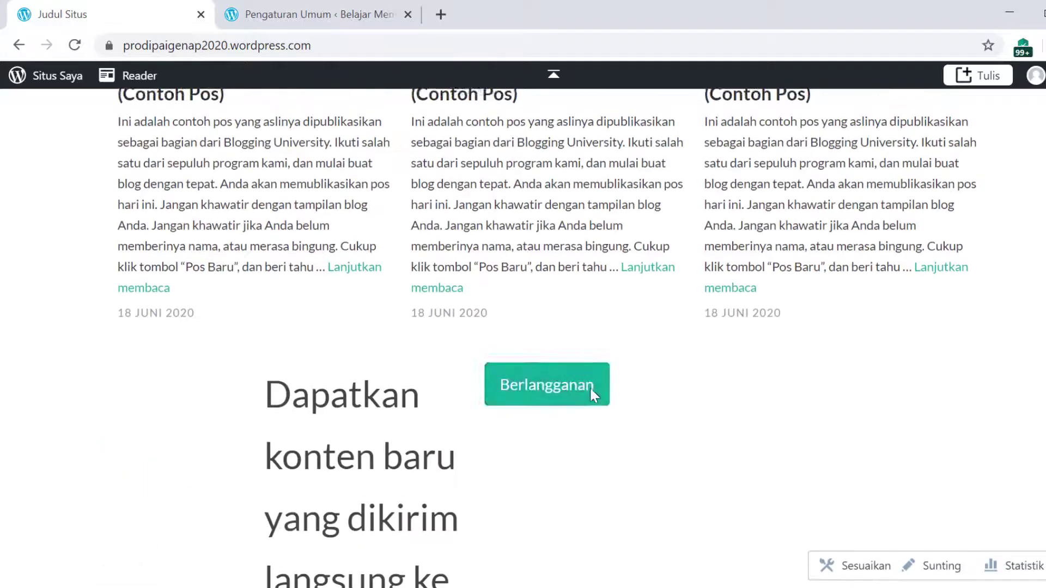
left_click(306, 16)
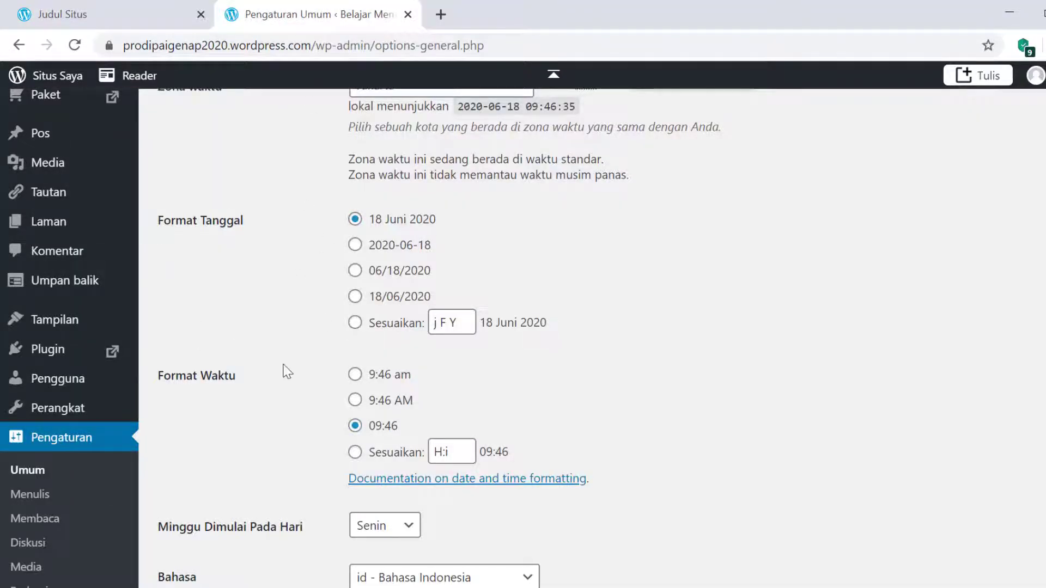
scroll(285, 369, "up", 5)
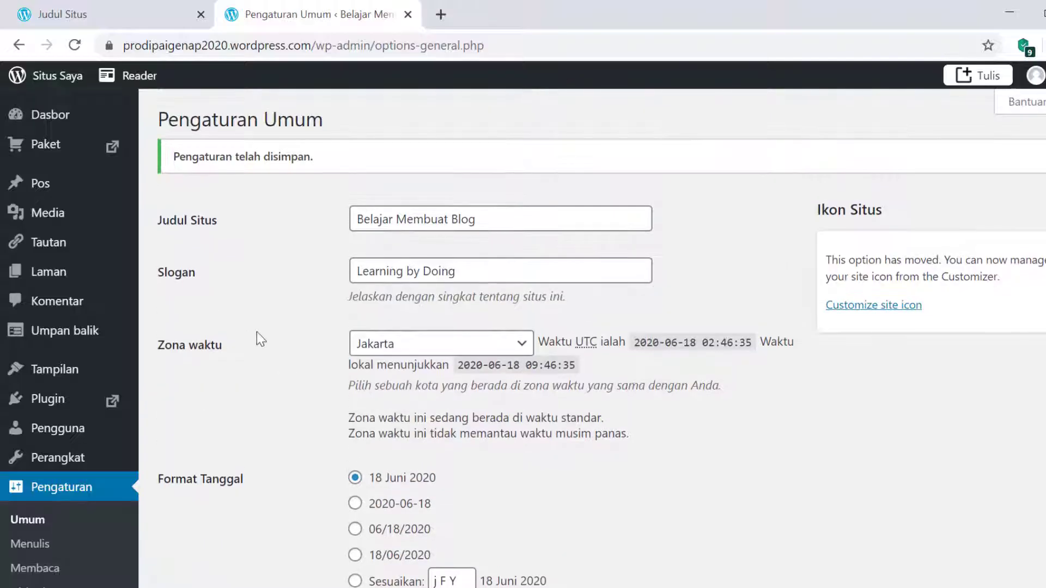
mouse_move(49, 183)
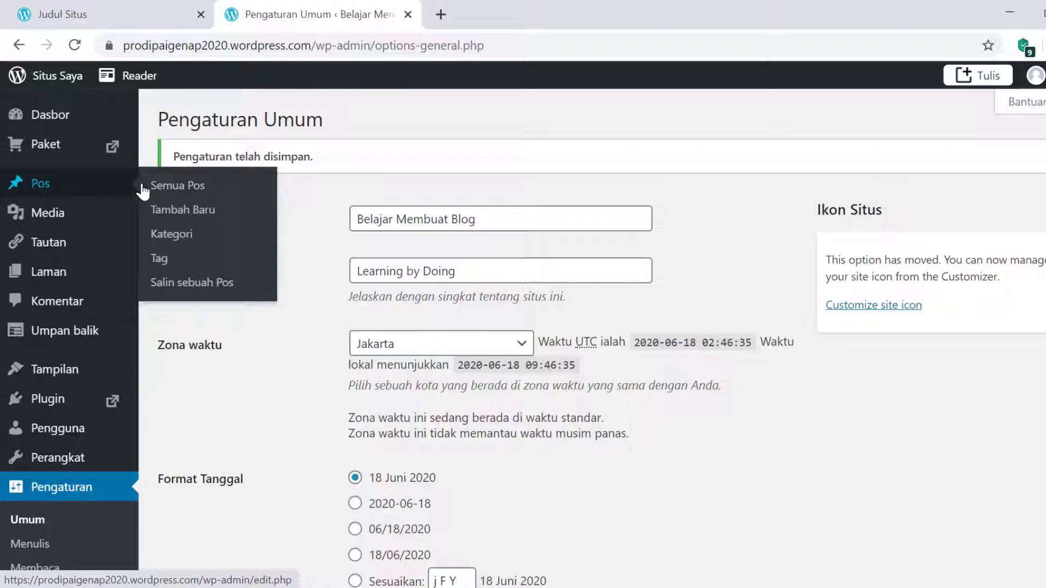
- Open Semua Pos and trial selecting all posts with the bulk-action list, then deselect
left_click(175, 187)
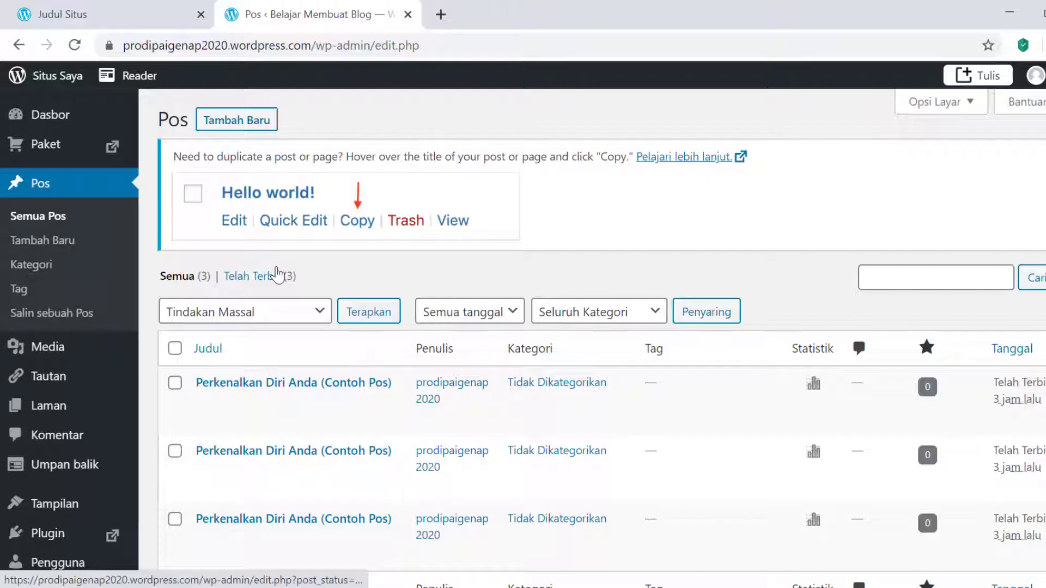
scroll(409, 392, "down", 3)
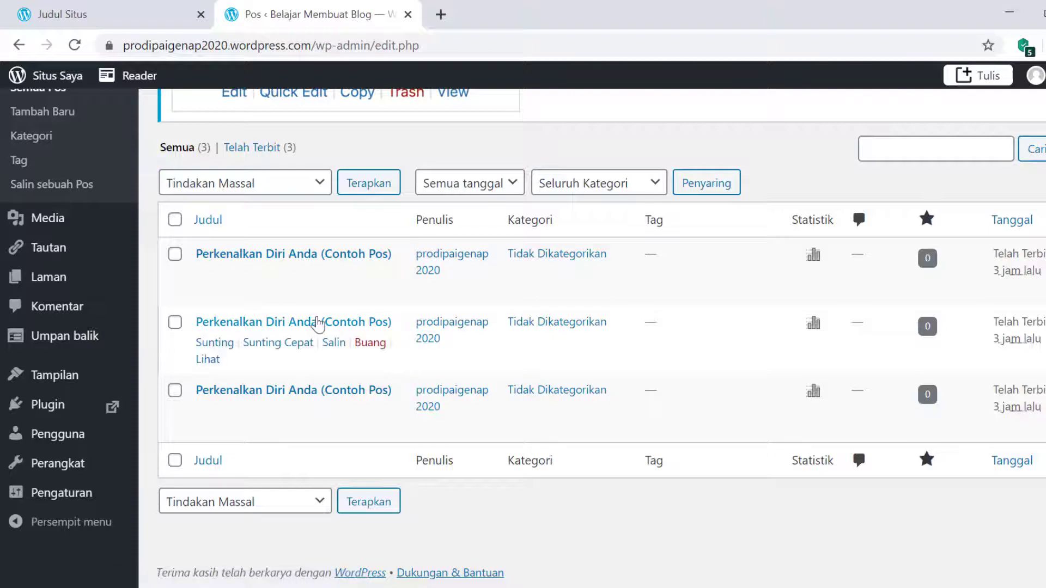
scroll(319, 325, "up", 3)
scroll(319, 321, "down", 2)
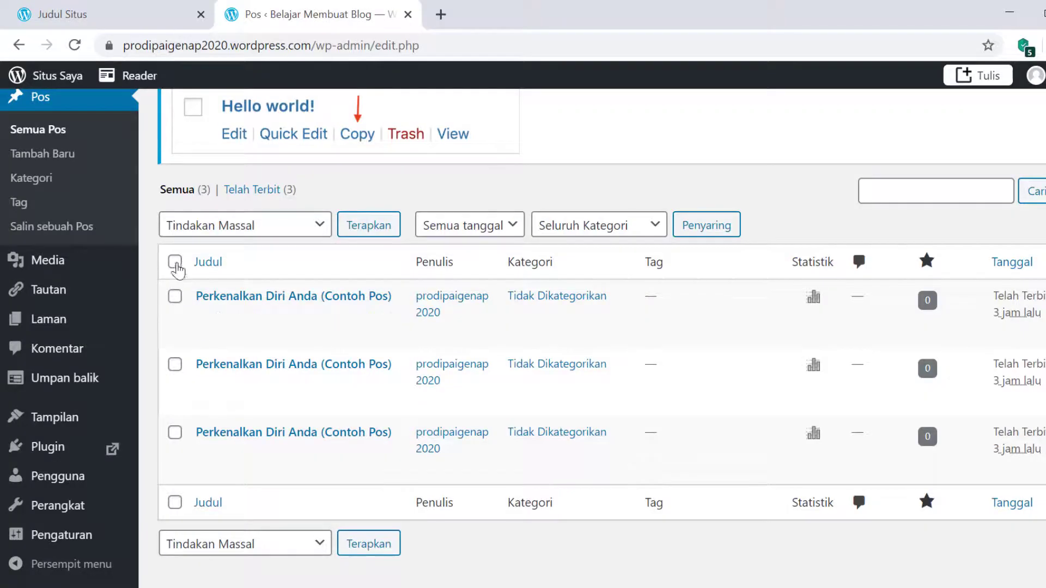
left_click(174, 262)
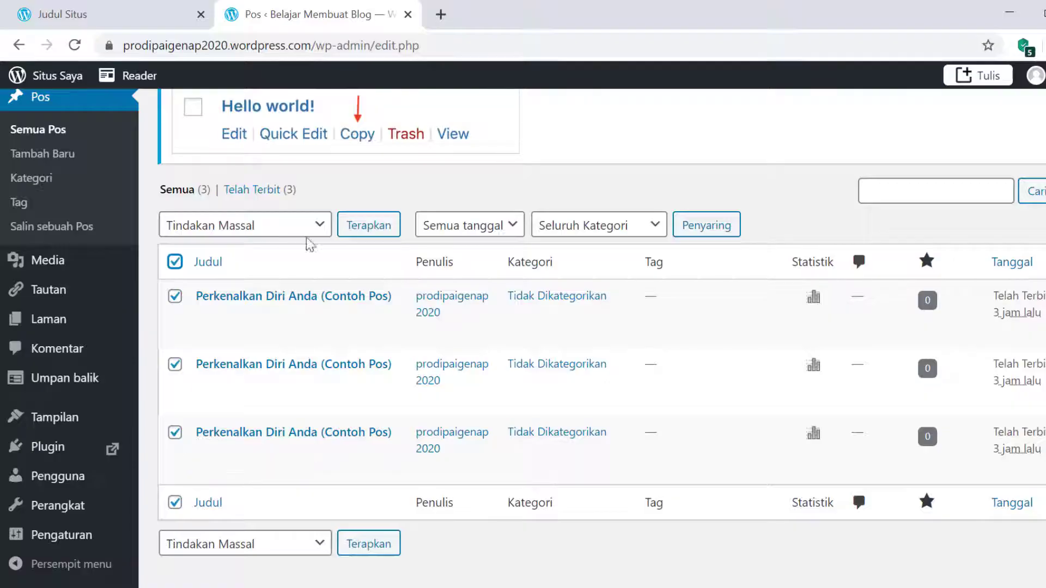
left_click(320, 229)
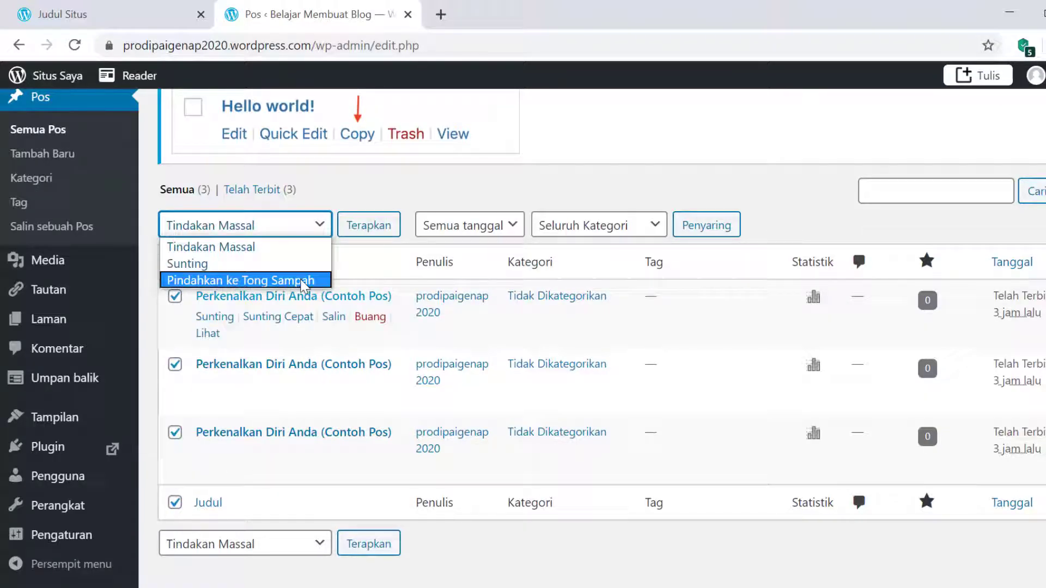
left_click(402, 192)
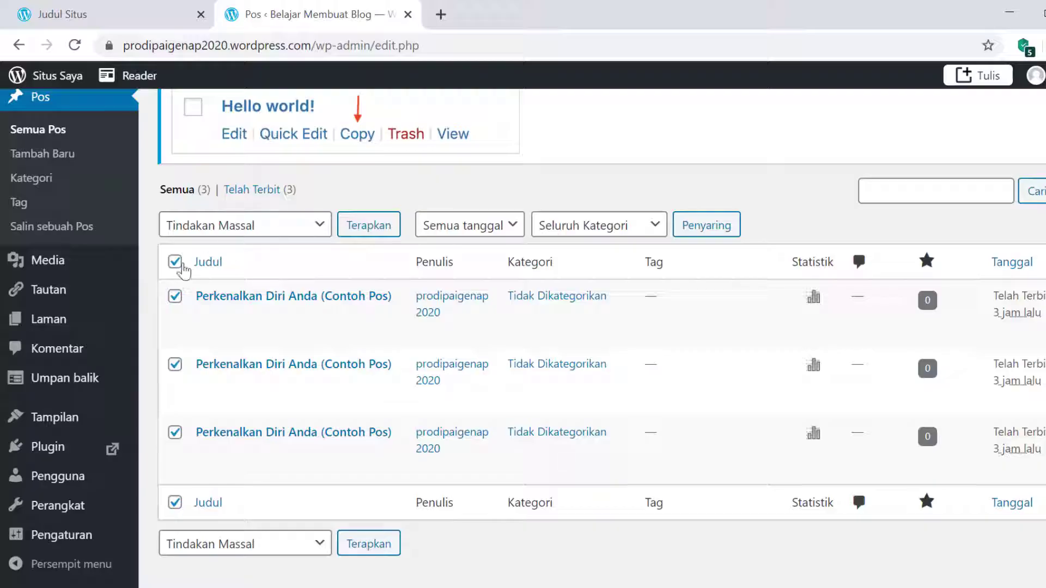
left_click(179, 265)
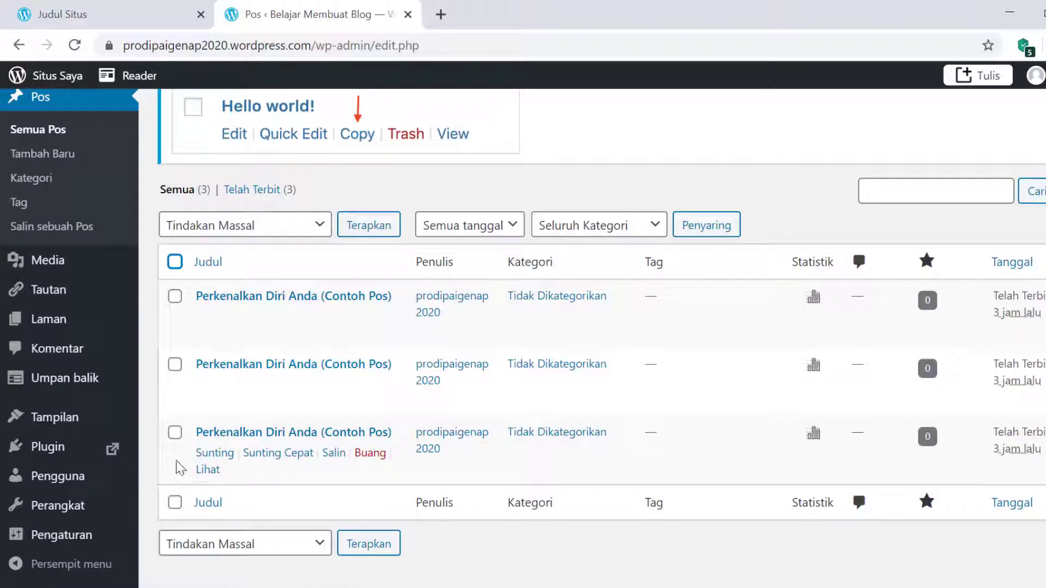
- Select all three sample posts and move them to the trash via Tindakan Massal
left_click(175, 262)
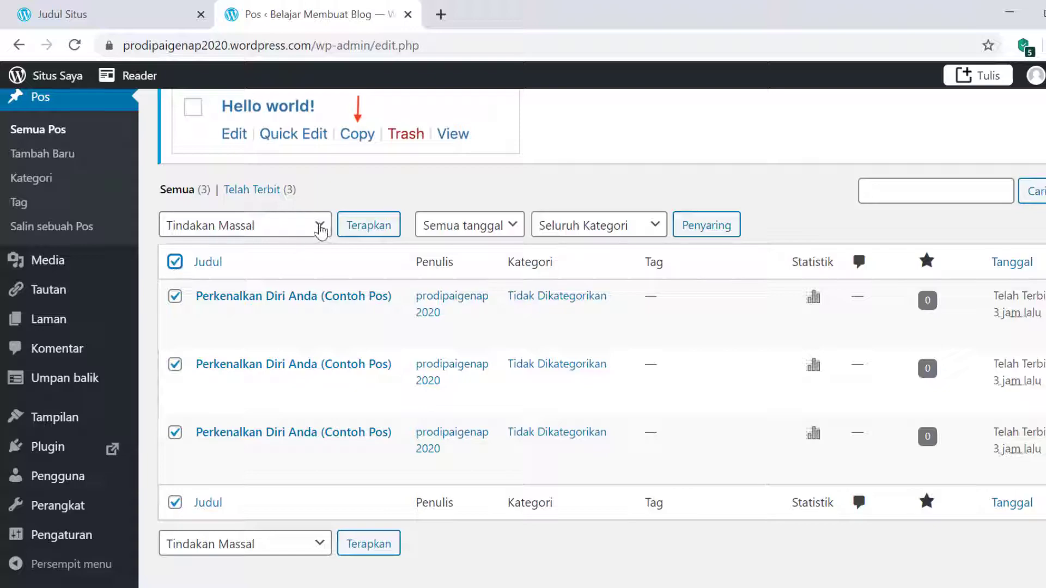
left_click(320, 226)
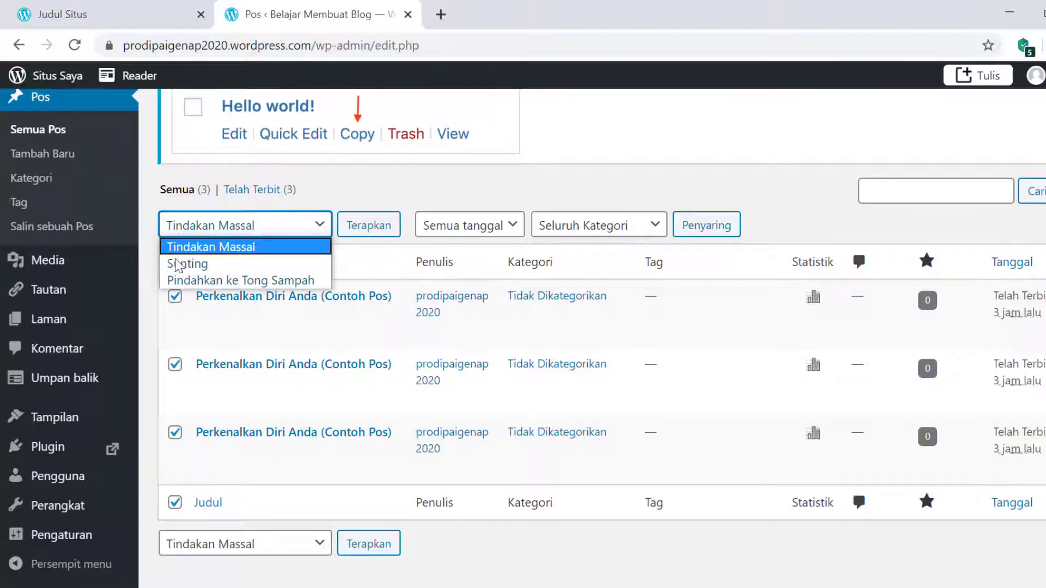
left_click(297, 281)
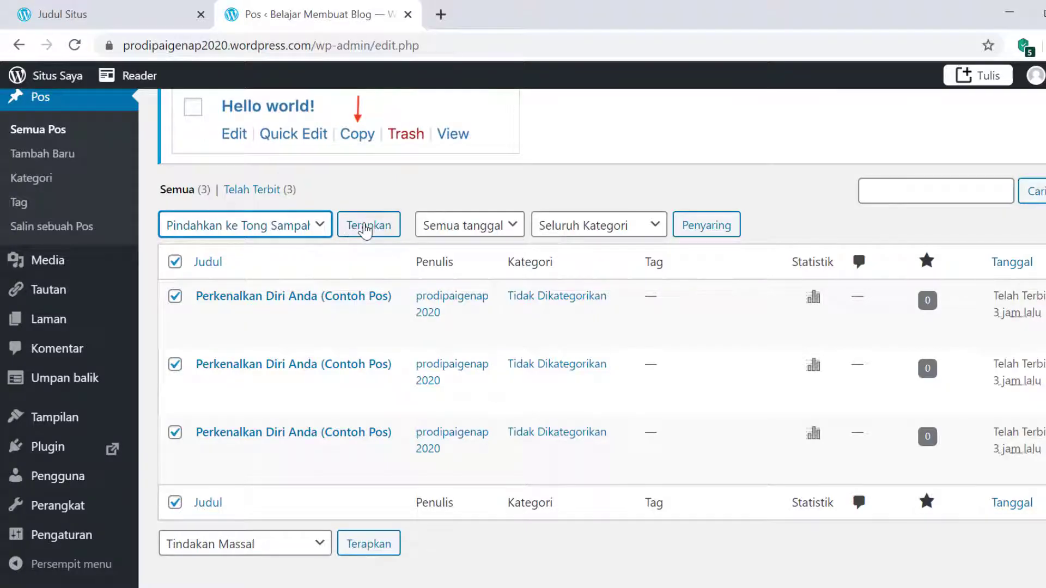
left_click(365, 230)
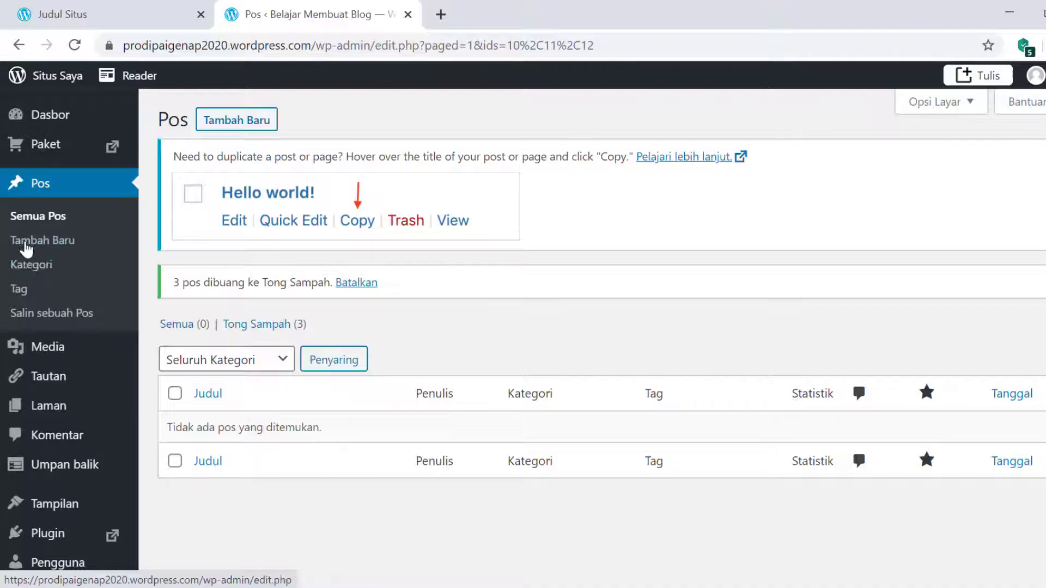
- Open the post categories page under Pos > Kategori
left_click(31, 267)
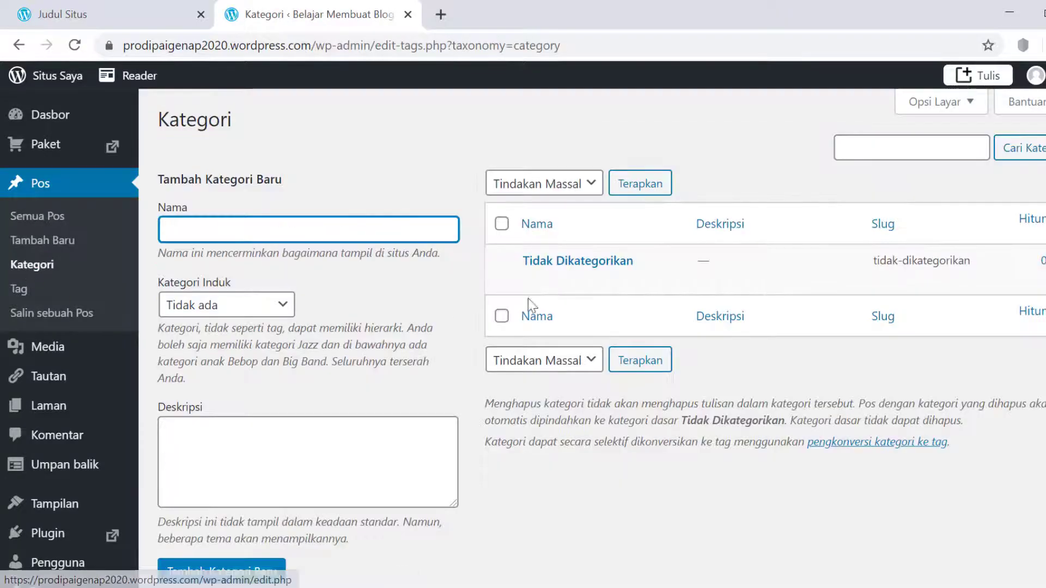
mouse_move(508, 261)
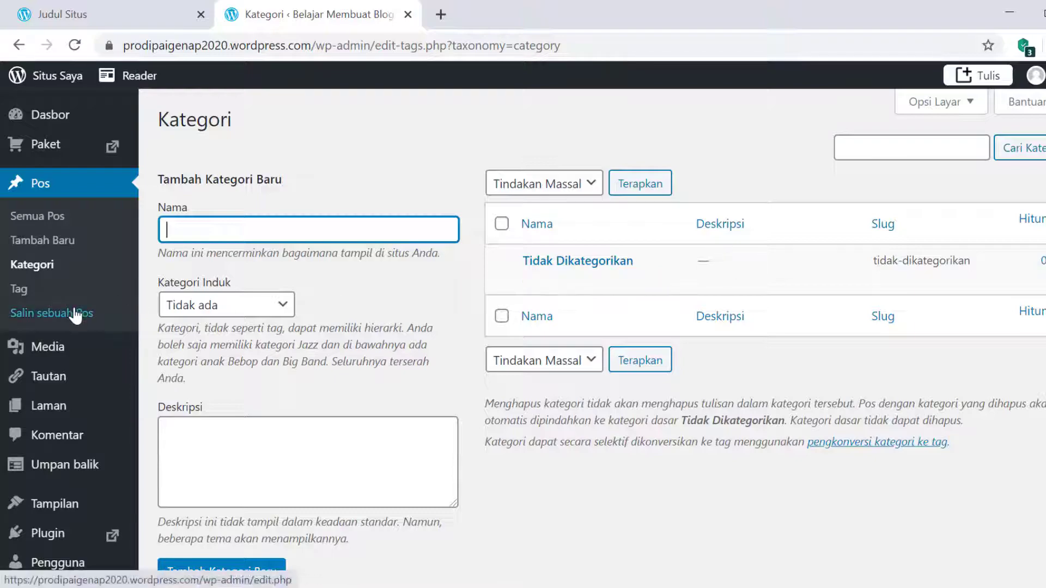
scroll(79, 299, "down", 2)
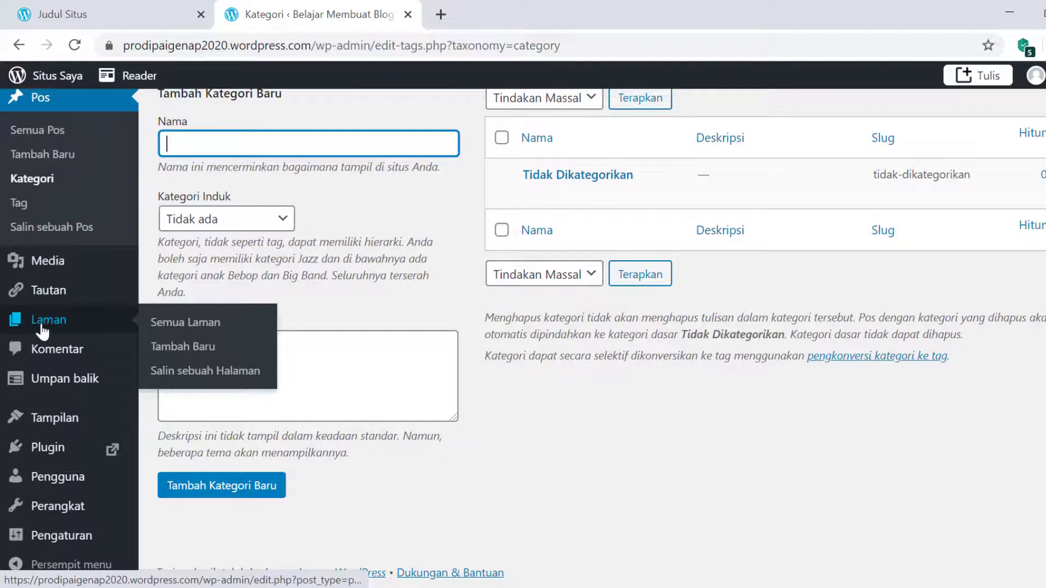
- Show all pages under Laman > Semua Laman, glance at the live site tab, and return
left_click(169, 326)
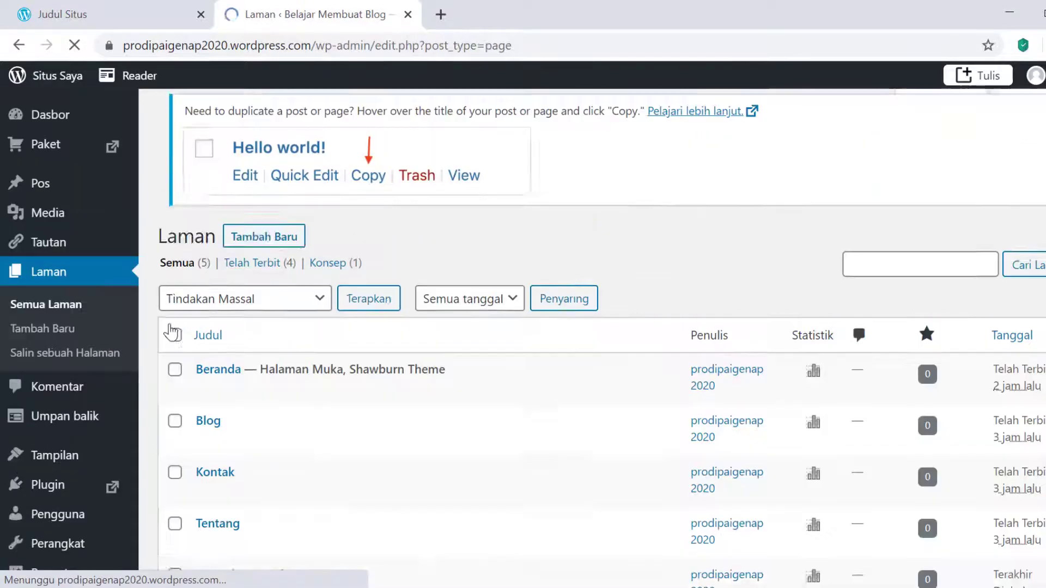
scroll(631, 425, "down", 4)
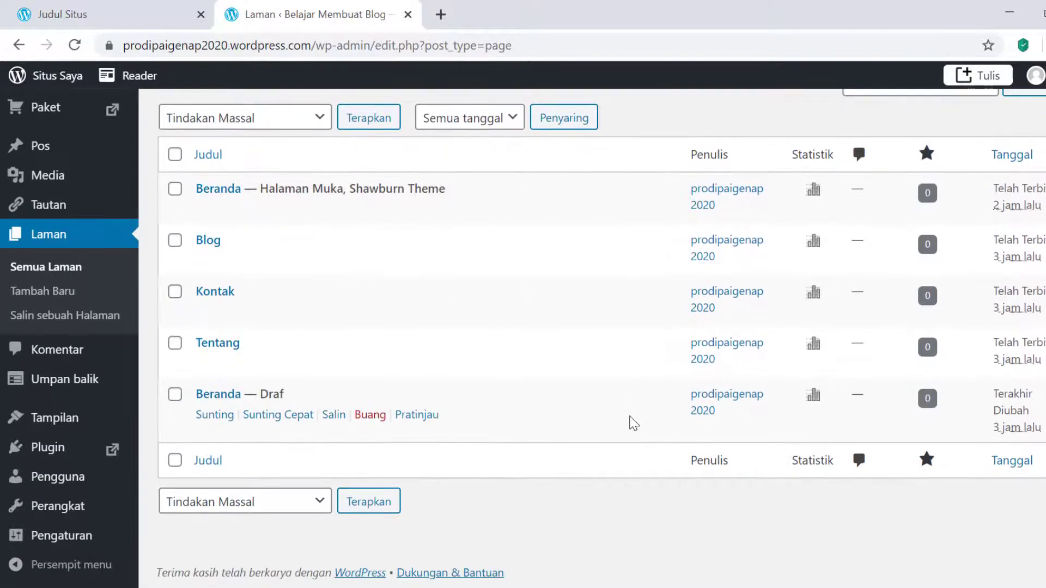
left_click(122, 13)
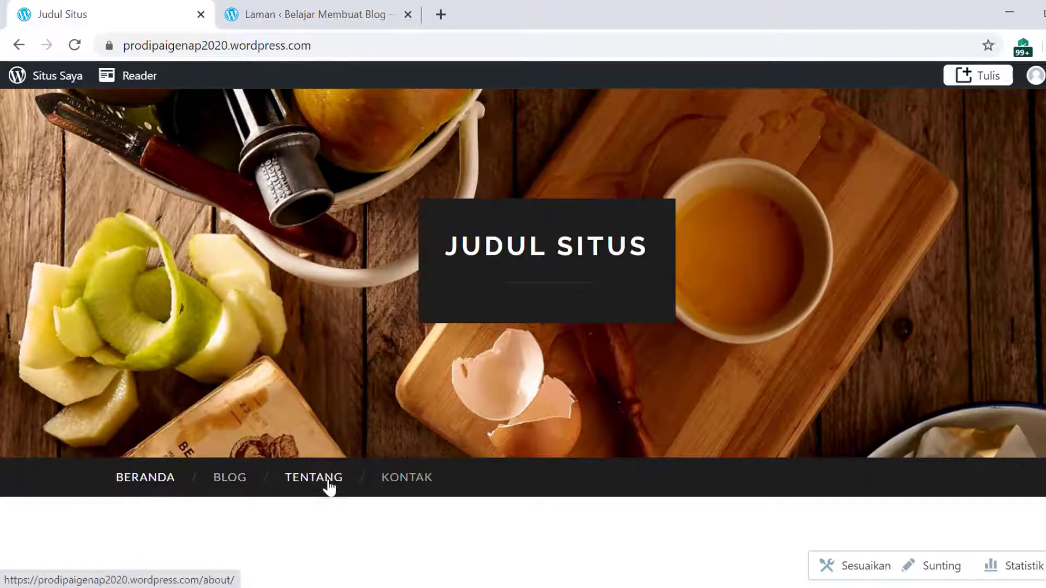
left_click(269, 16)
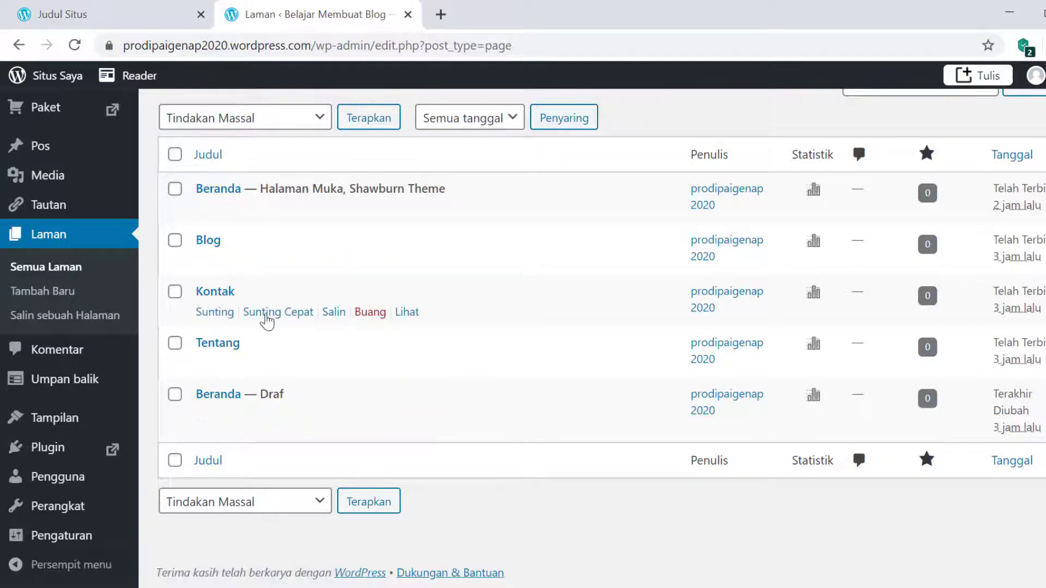
scroll(268, 315, "up", 2)
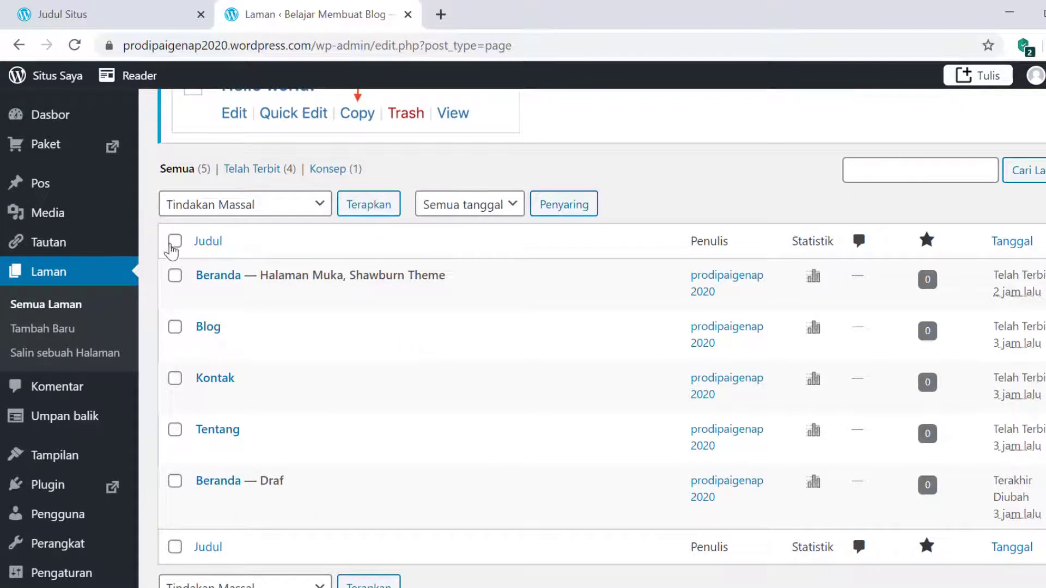
- Select all five pages and bulk-apply Pindahkan ke Tong Sampah, leaving Tong Sampah (5)
left_click(175, 242)
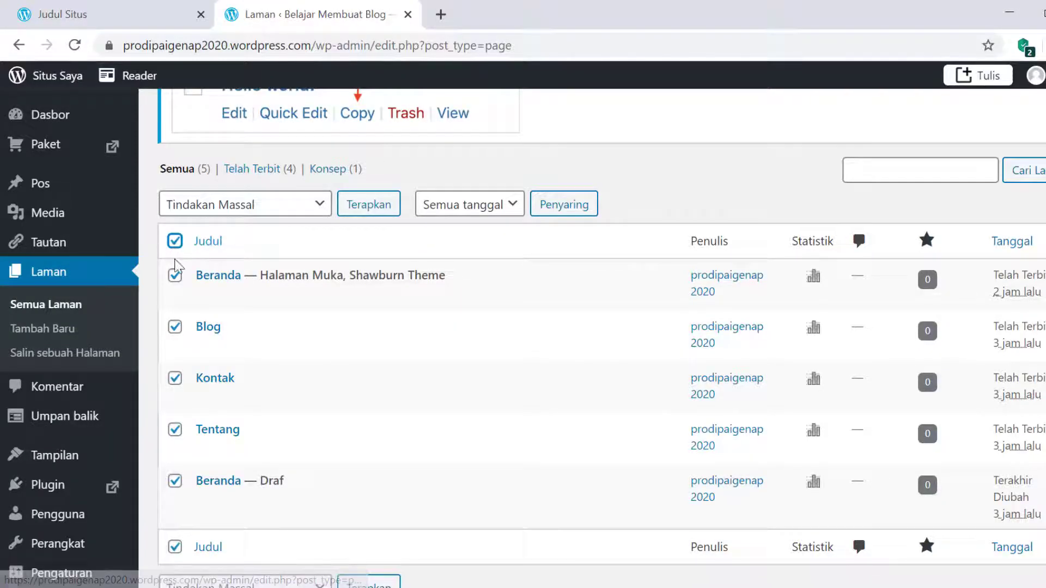
left_click(320, 204)
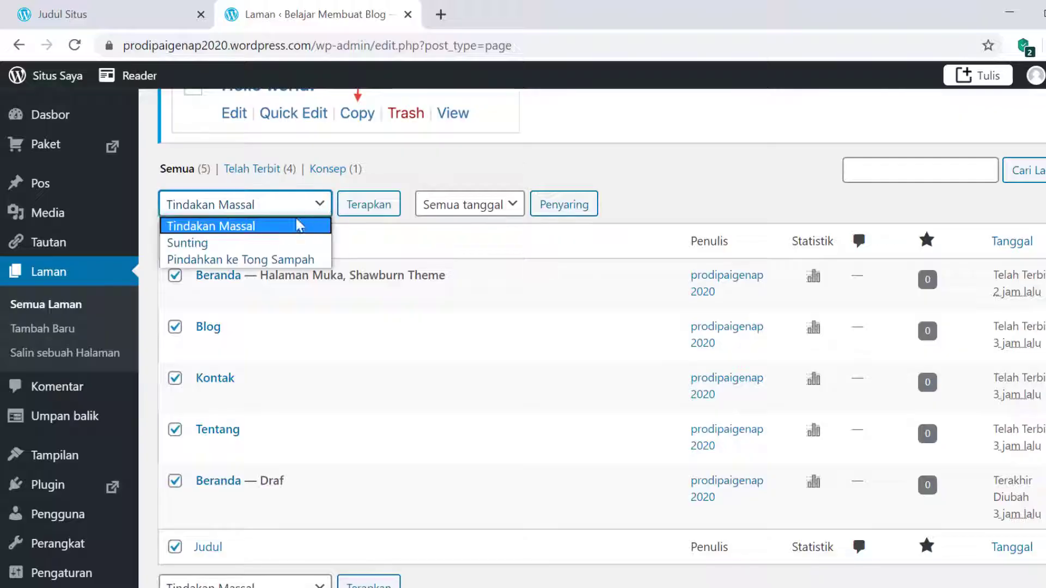
left_click(312, 261)
left_click(373, 206)
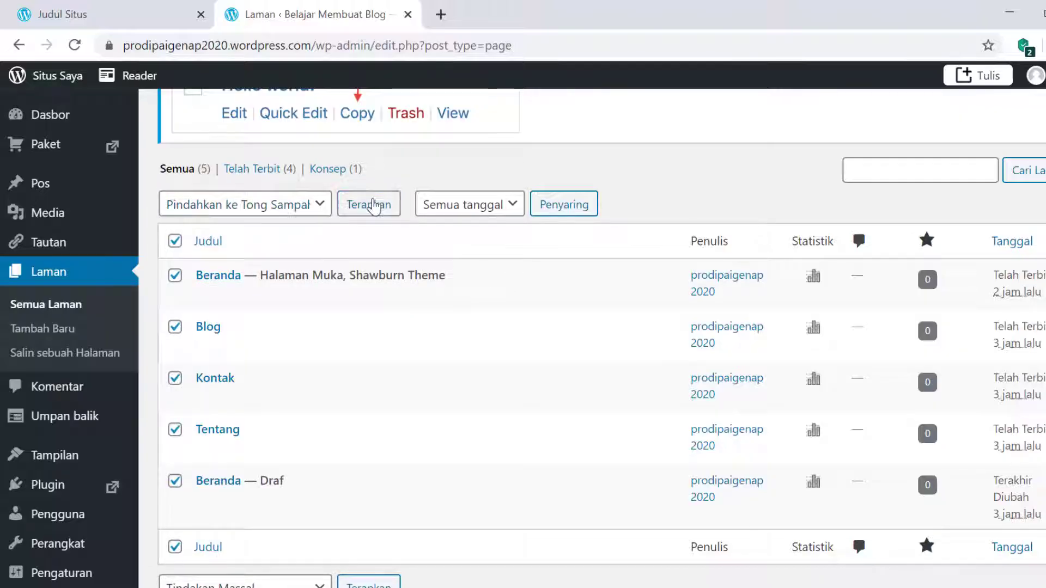
left_click(374, 206)
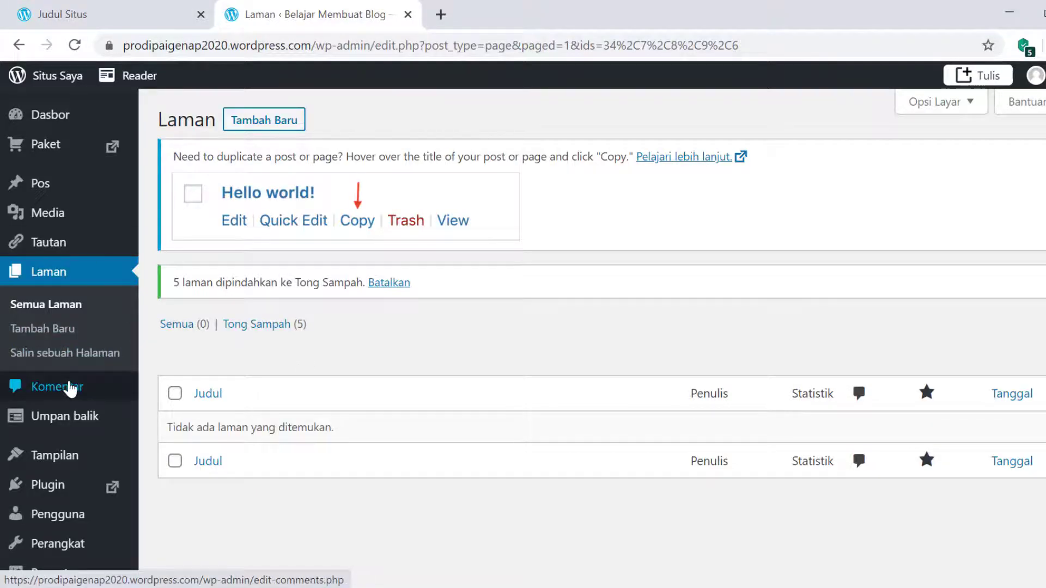
scroll(70, 388, "down", 1)
mouse_move(70, 389)
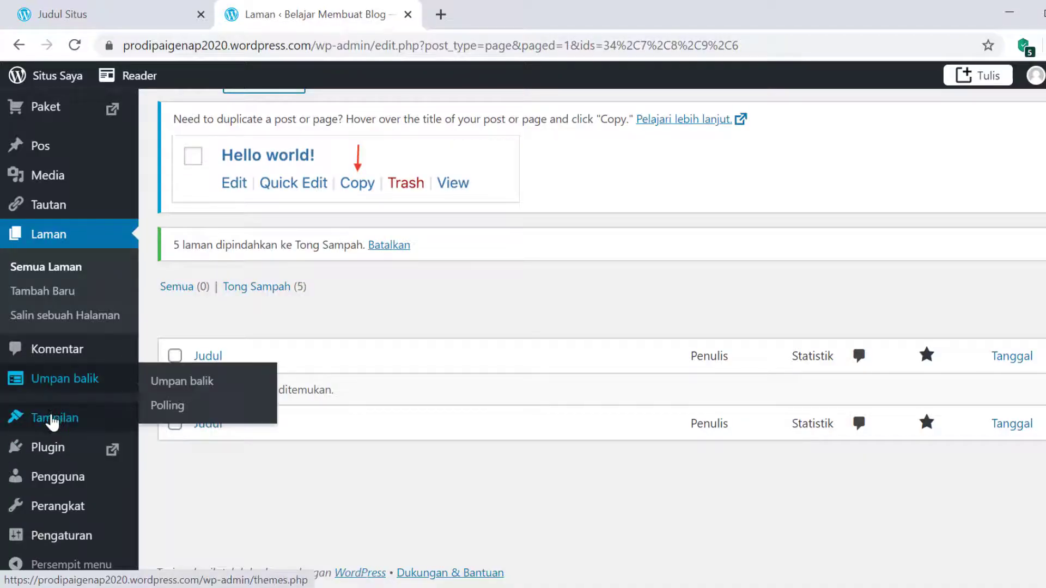
mouse_move(51, 422)
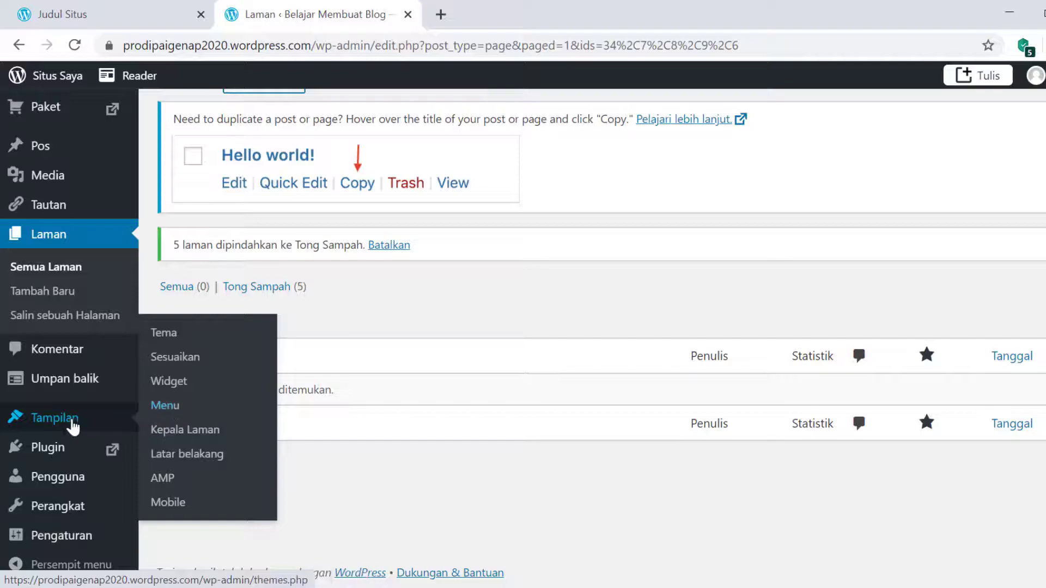
- In Tampilan > Menu, remove the Beranda and Blog items from the Primary menu
left_click(196, 413)
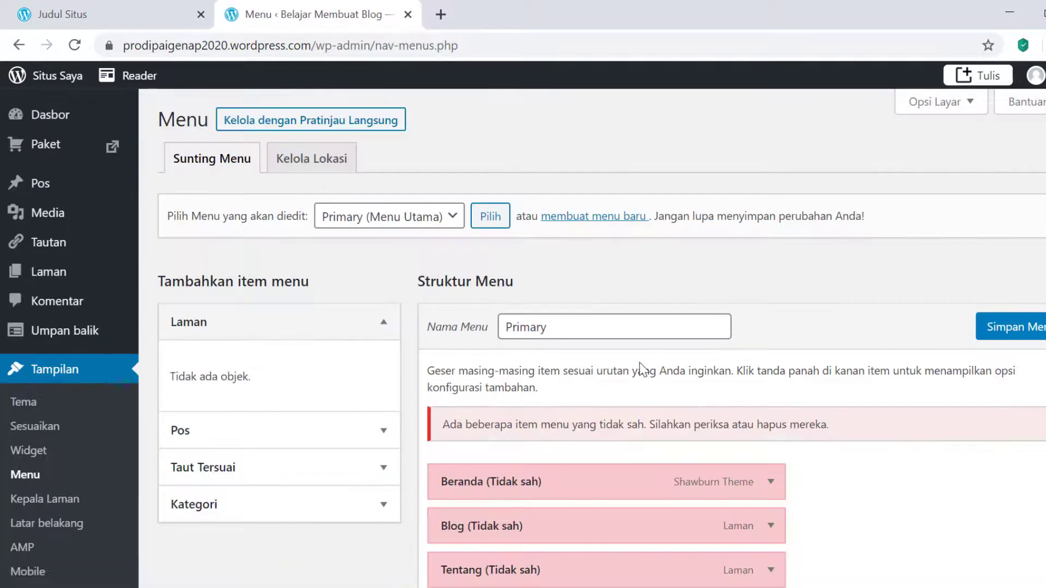
scroll(640, 365, "down", 3)
scroll(639, 362, "up", 3)
scroll(639, 361, "down", 3)
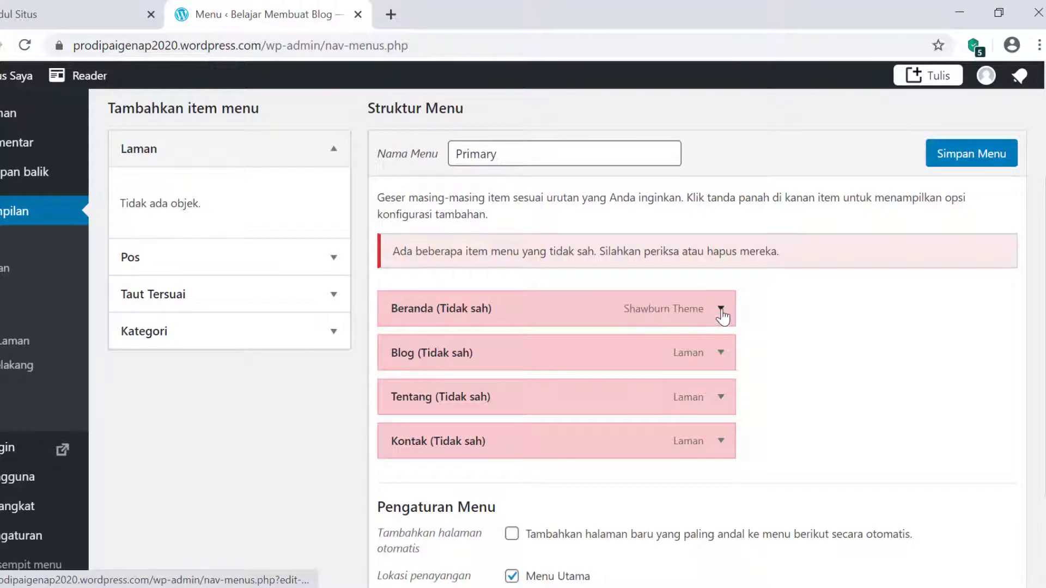
left_click(722, 310)
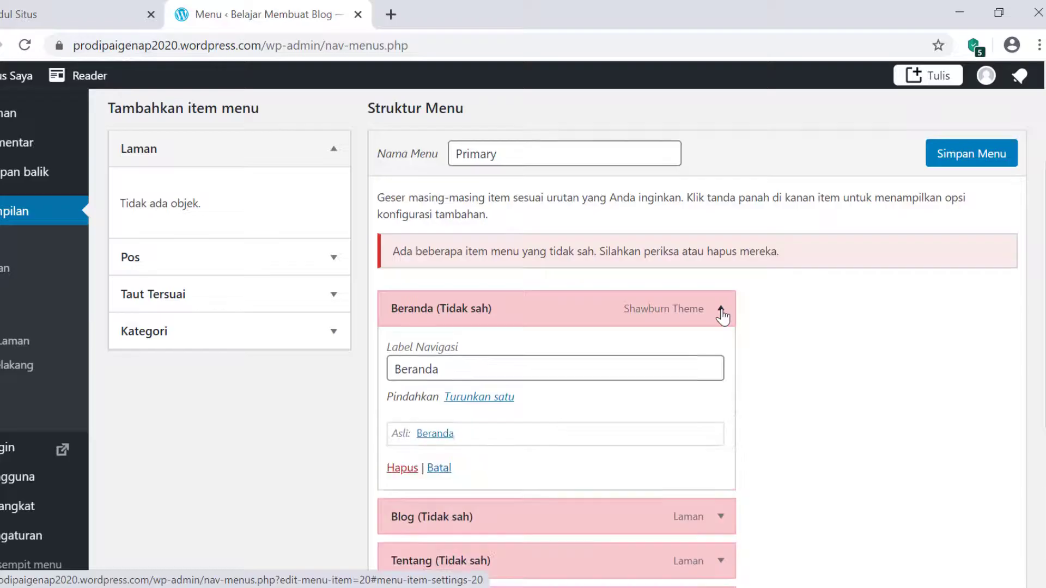
left_click(399, 470)
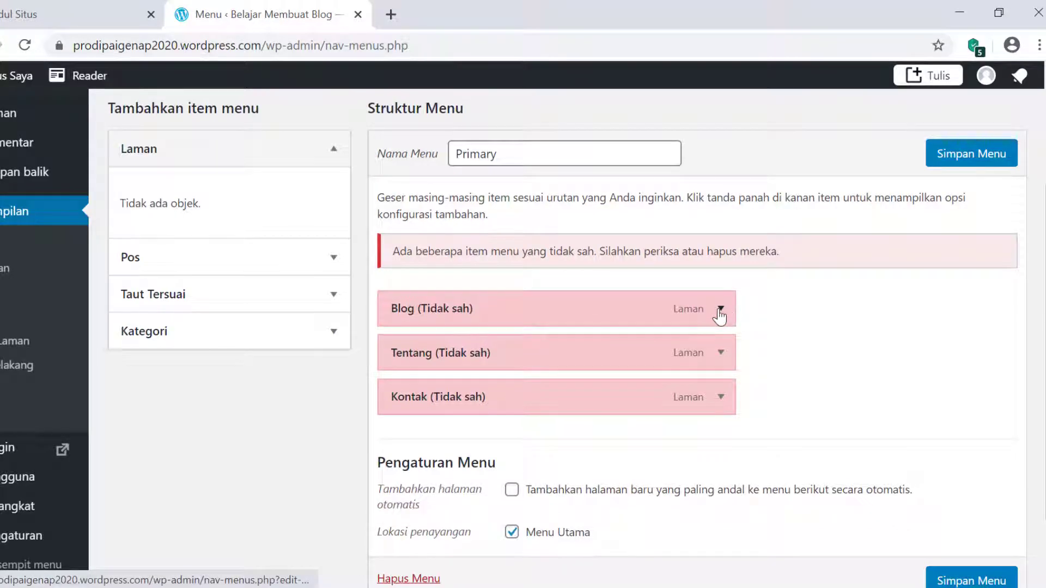
left_click(720, 310)
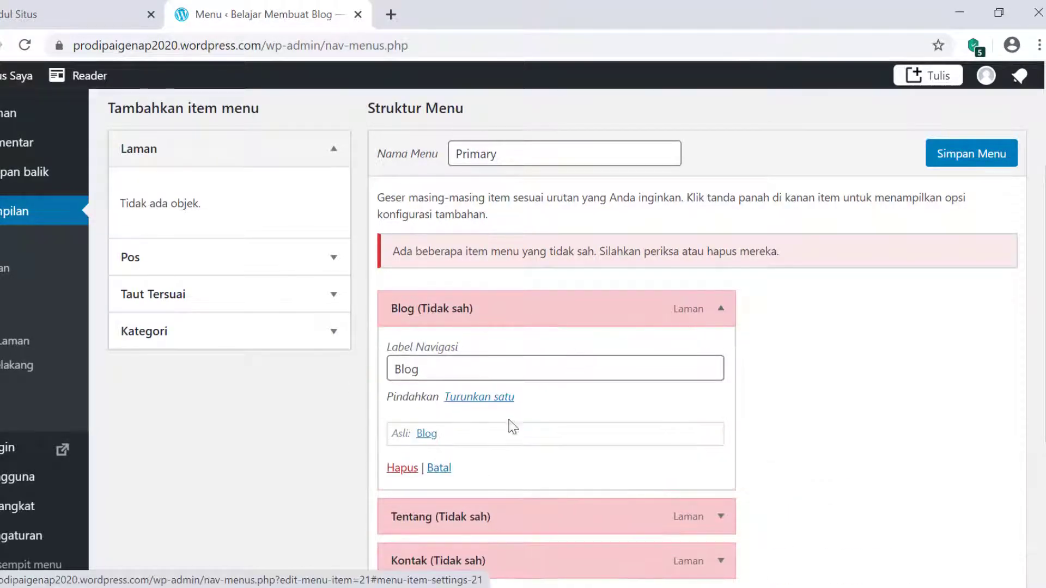
left_click(401, 468)
- Remove the Tentang and Kontak items and save the now-empty Primary menu
left_click(720, 310)
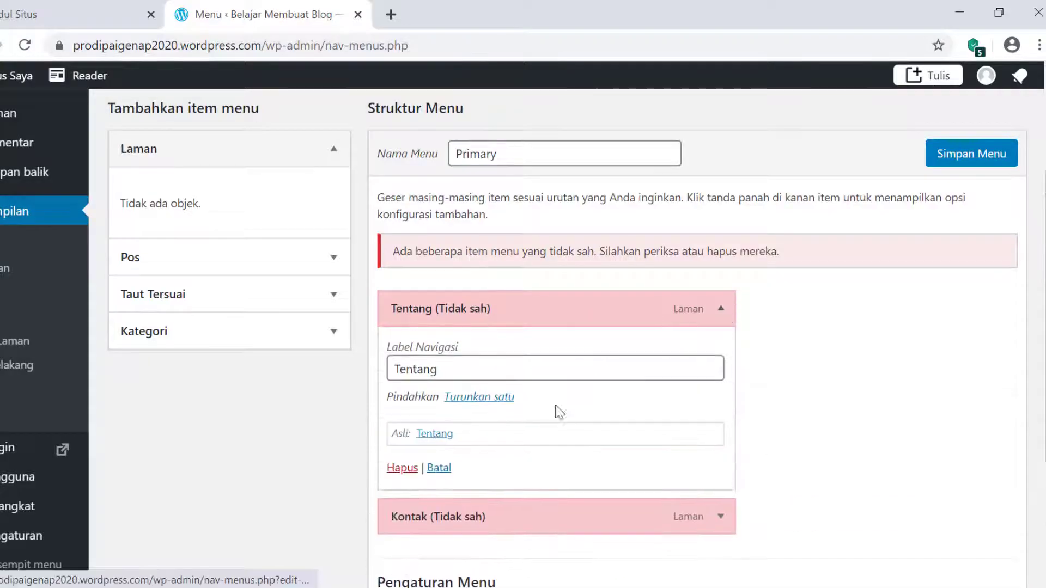
left_click(414, 469)
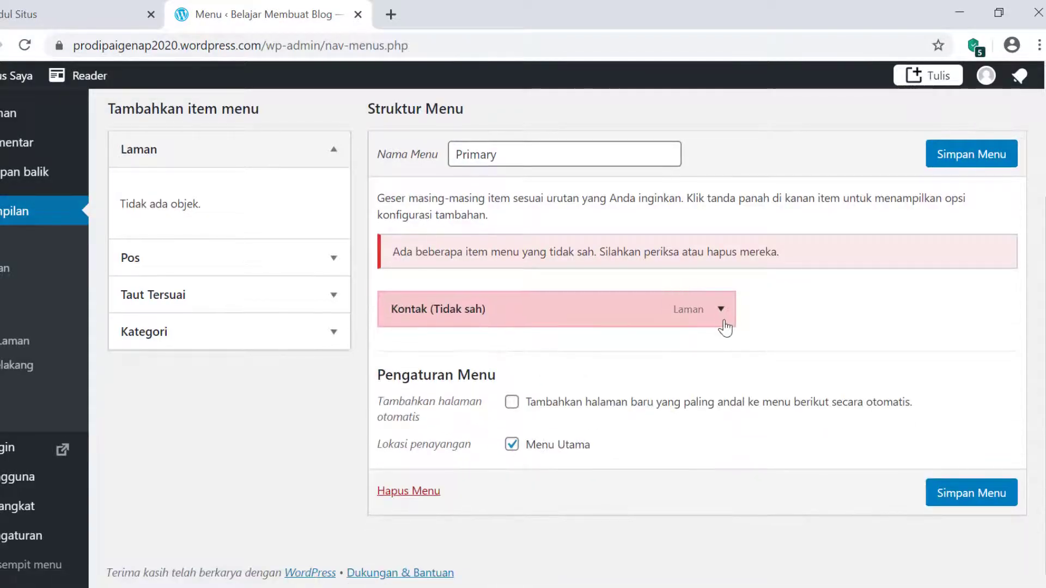
left_click(720, 309)
left_click(395, 448)
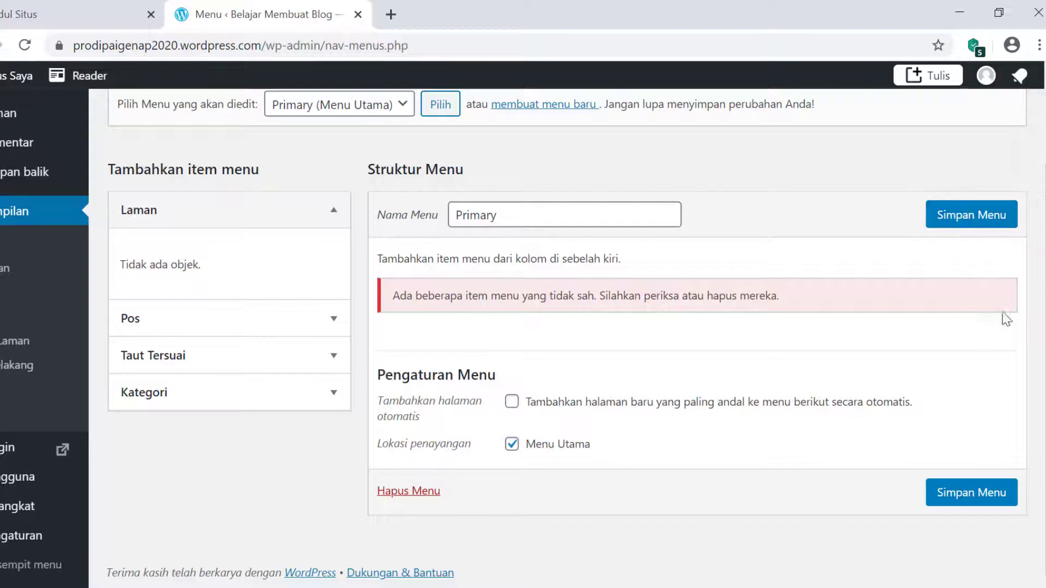
left_click(953, 212)
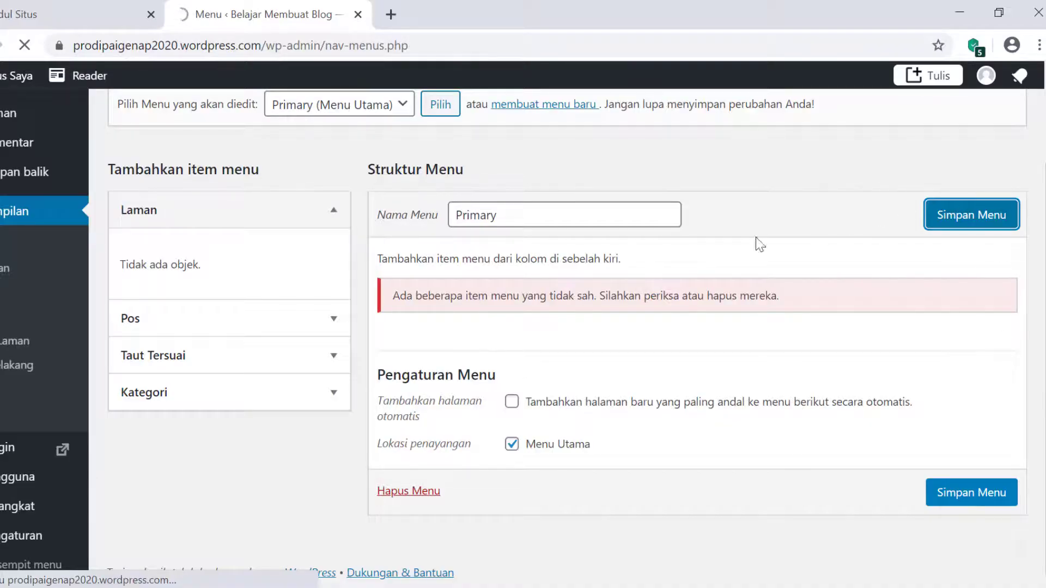
scroll(567, 439, "down", 3)
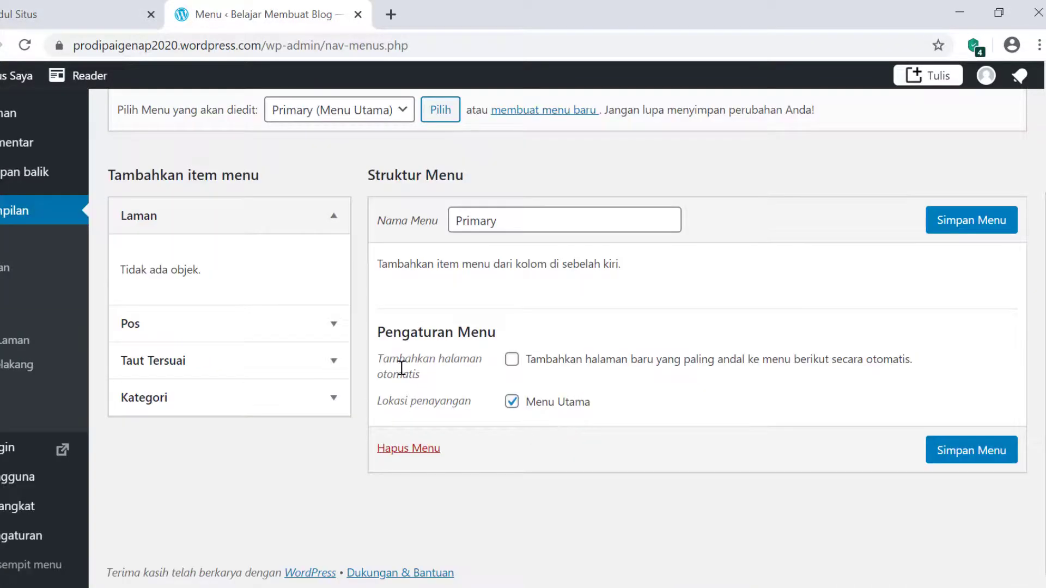
- Switch to the live site tab and scroll through the not-yet-refreshed page
left_click(70, 14)
scroll(674, 464, "down", 6)
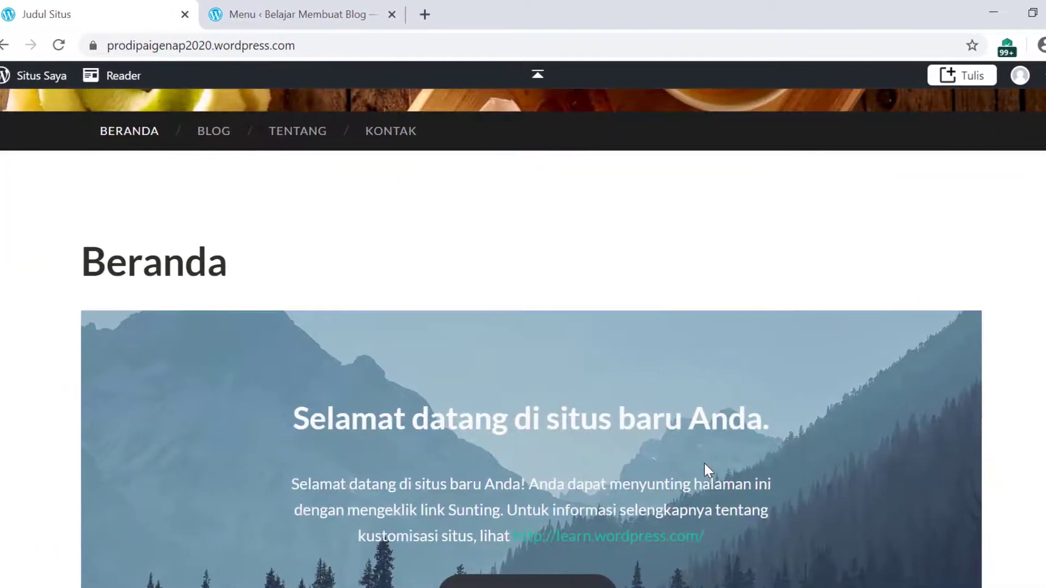
scroll(659, 462, "down", 8)
scroll(714, 460, "down", 10)
scroll(714, 460, "up", 20)
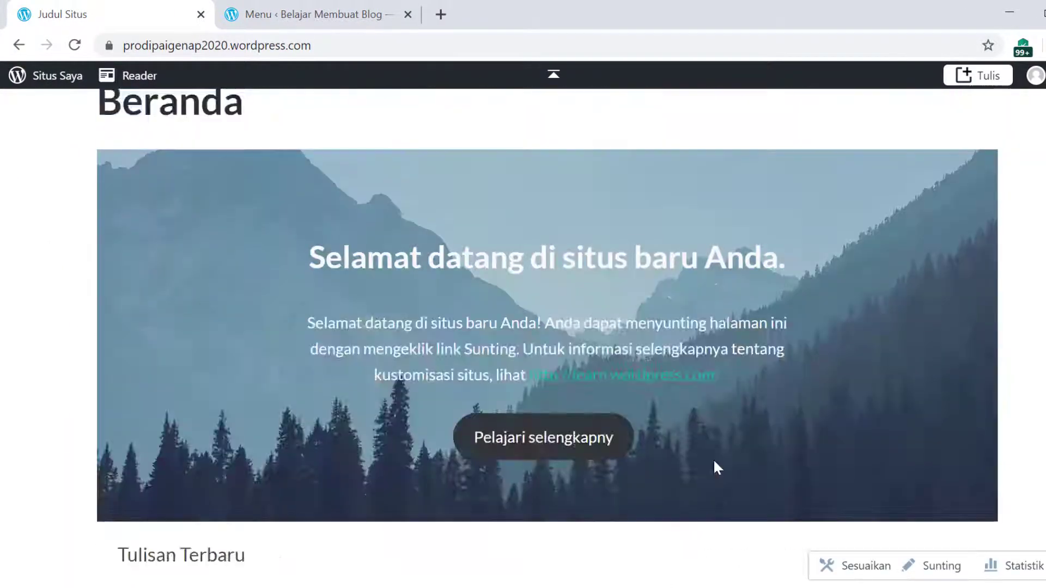
- Reload the site and review it: 'Belajar Membuat Blog', no menu, 'Tidak menemukan apa-apa'
left_click(74, 46)
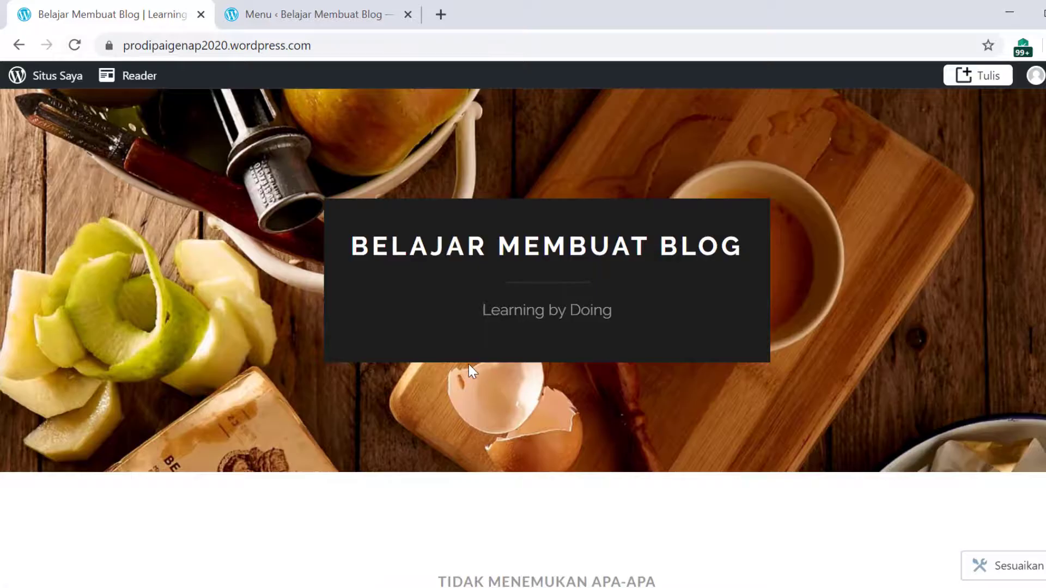
scroll(469, 364, "down", 3)
scroll(327, 356, "up", 3)
scroll(303, 354, "down", 5)
scroll(315, 362, "down", 1)
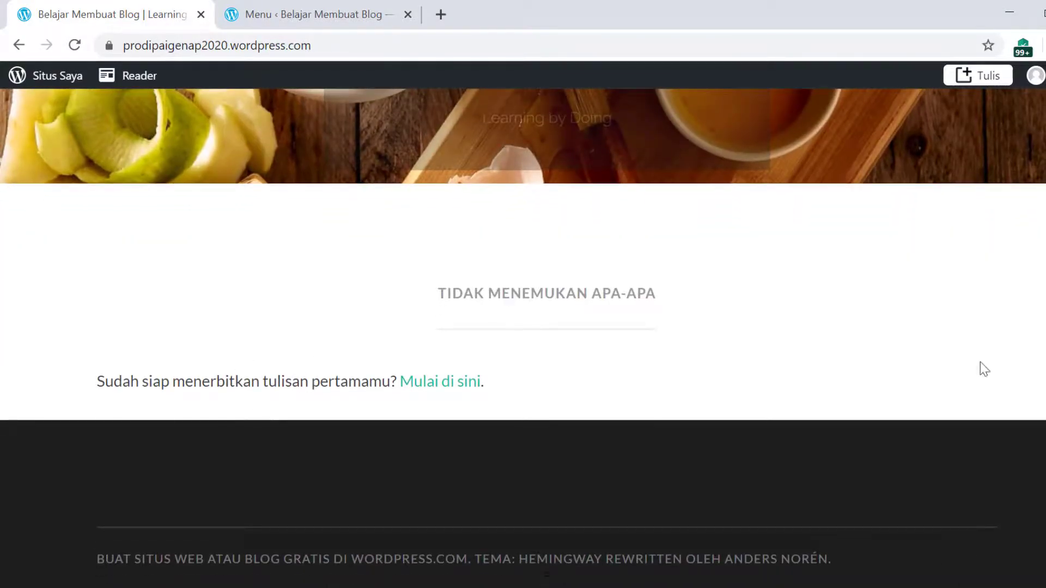
scroll(323, 446, "up", 5)
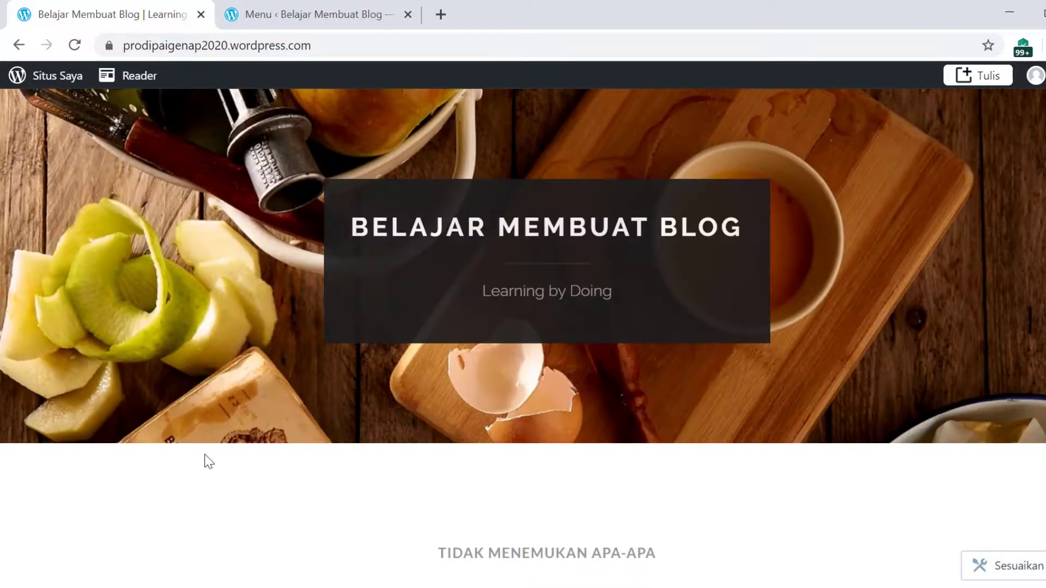
scroll(489, 453, "down", 5)
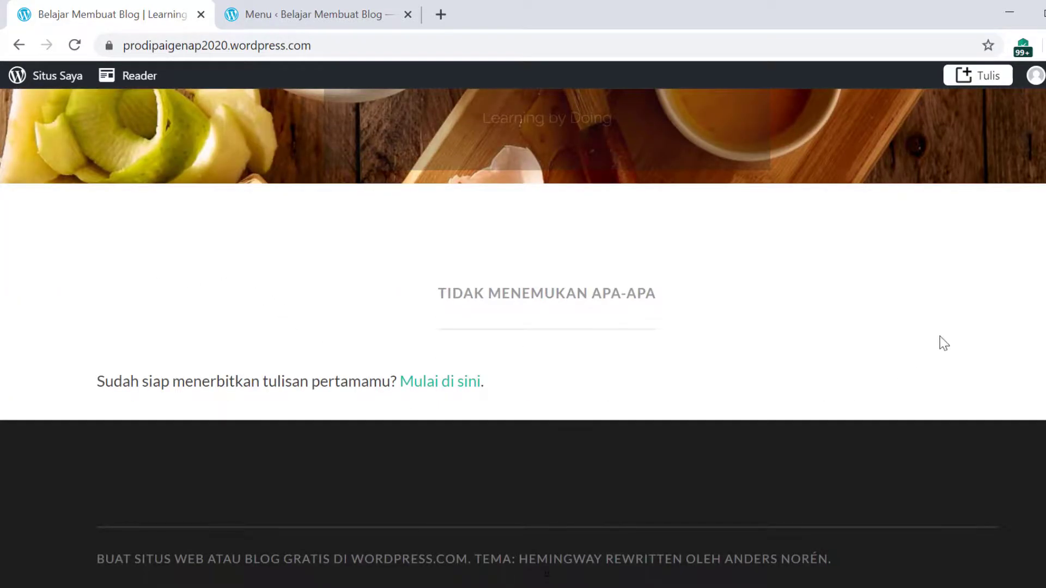
scroll(443, 479, "up", 5)
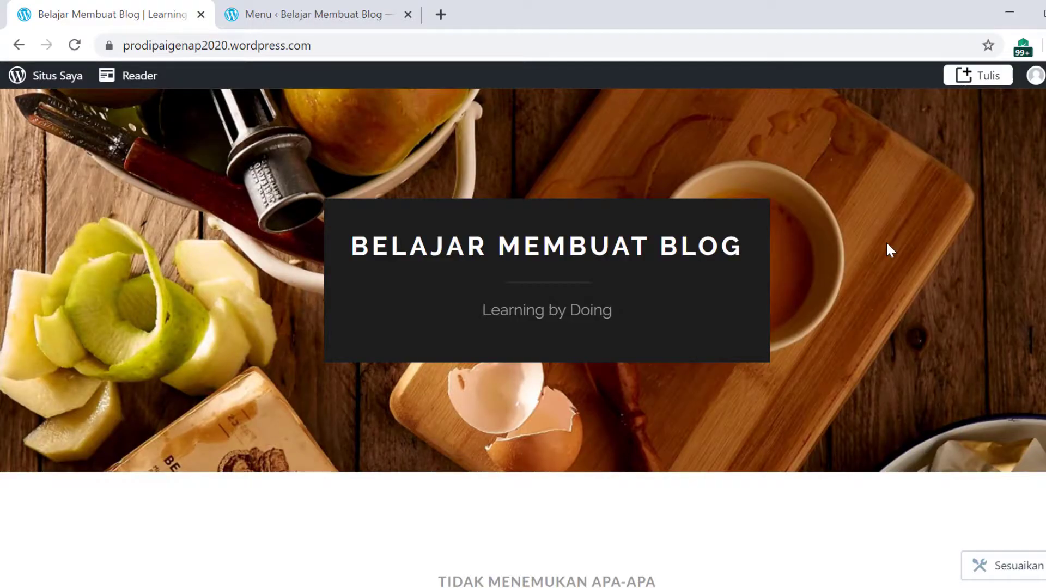
scroll(886, 245, "down", 5)
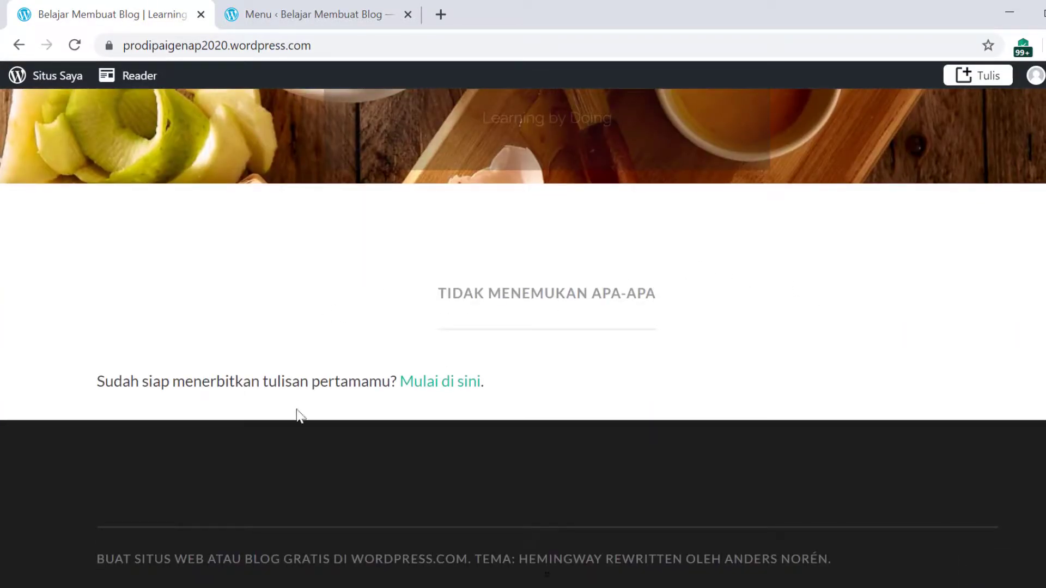